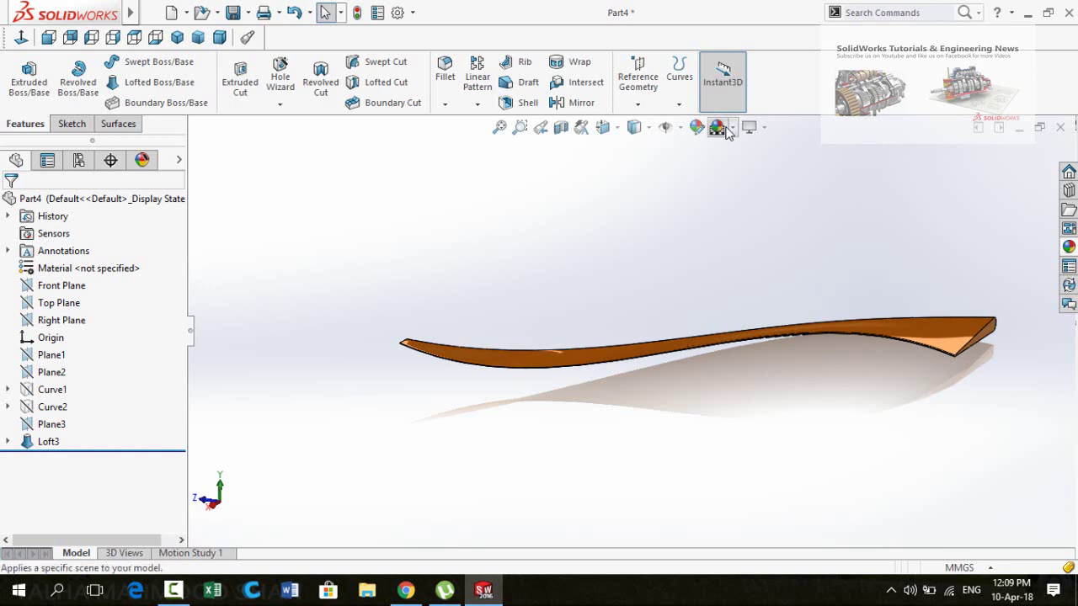
Bring up the curve commands list and orbit the finished blade to end-on and side views
click(682, 91)
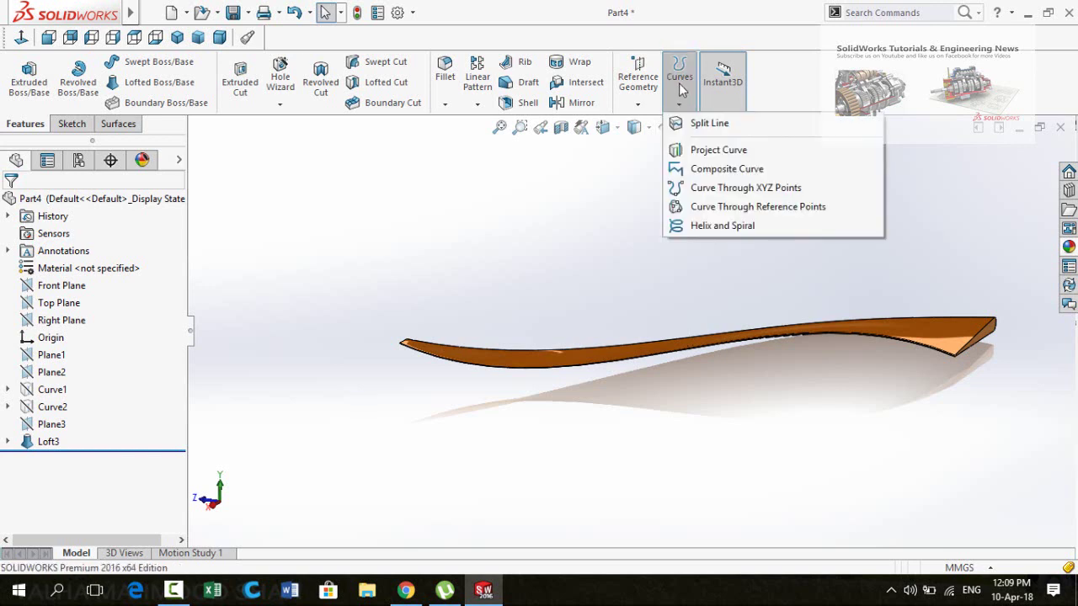
click(686, 84)
click(679, 81)
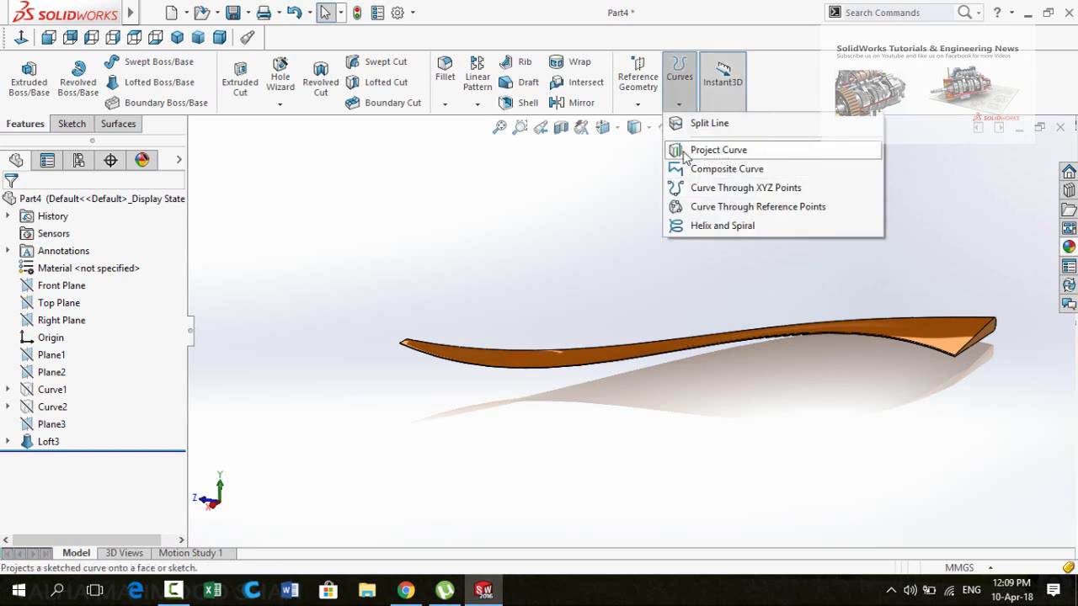
middle_drag(721, 271, 562, 288)
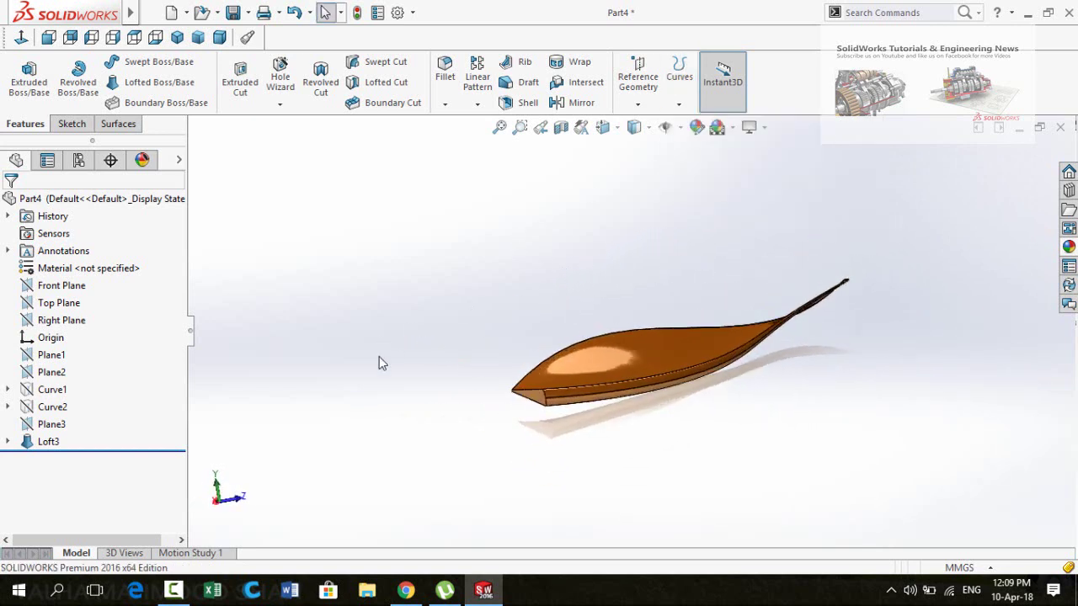
middle_drag(495, 416, 461, 425)
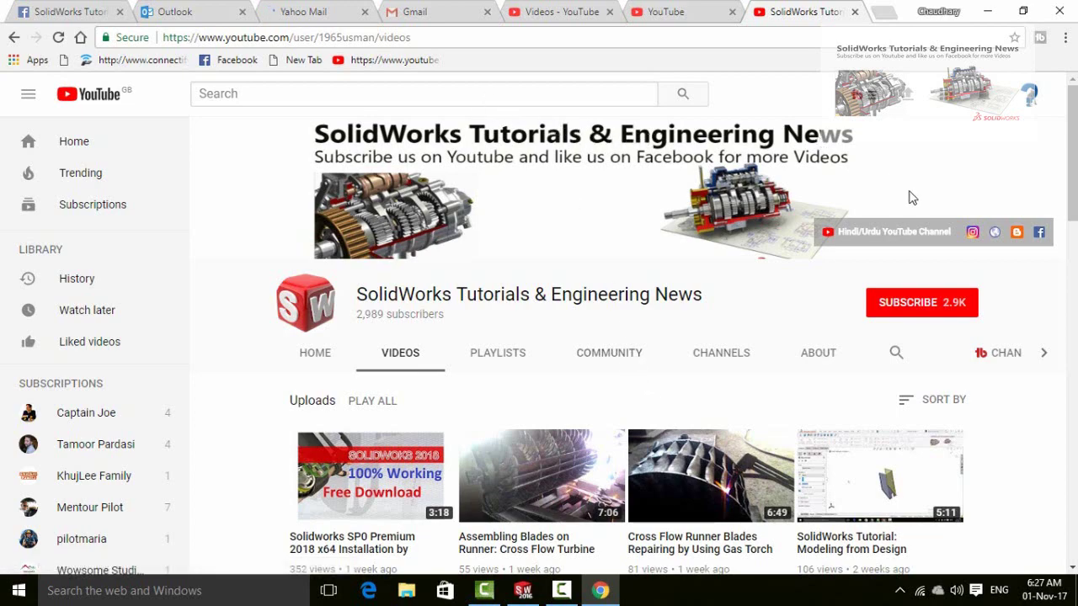
Browse the channel's videos and subscribe to SolidWorks Tutorials & Engineering News
scroll(1000, 422, down, 15)
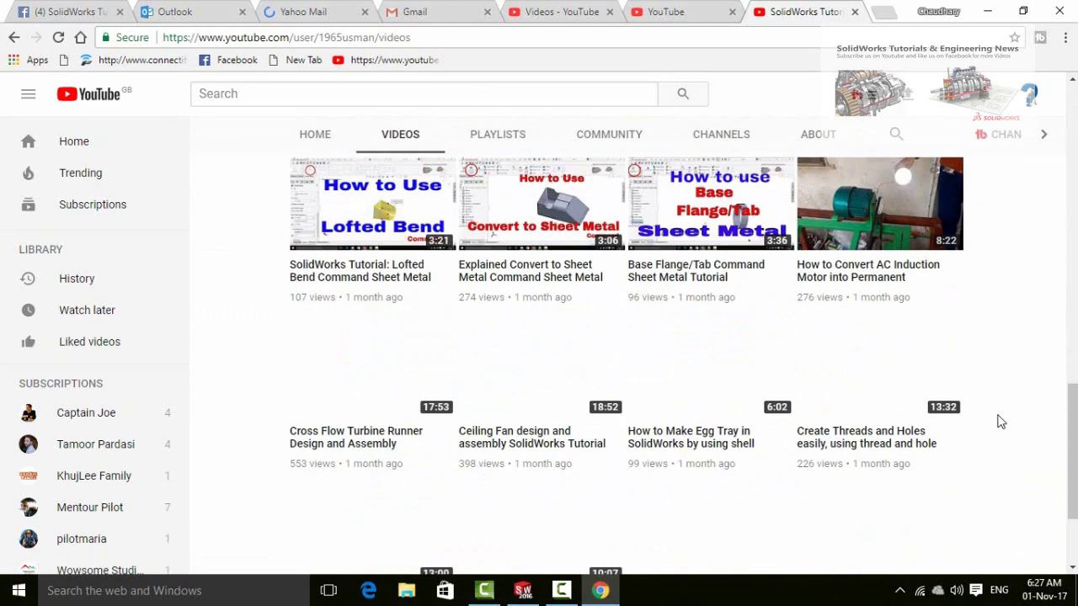
scroll(1000, 422, up, 15)
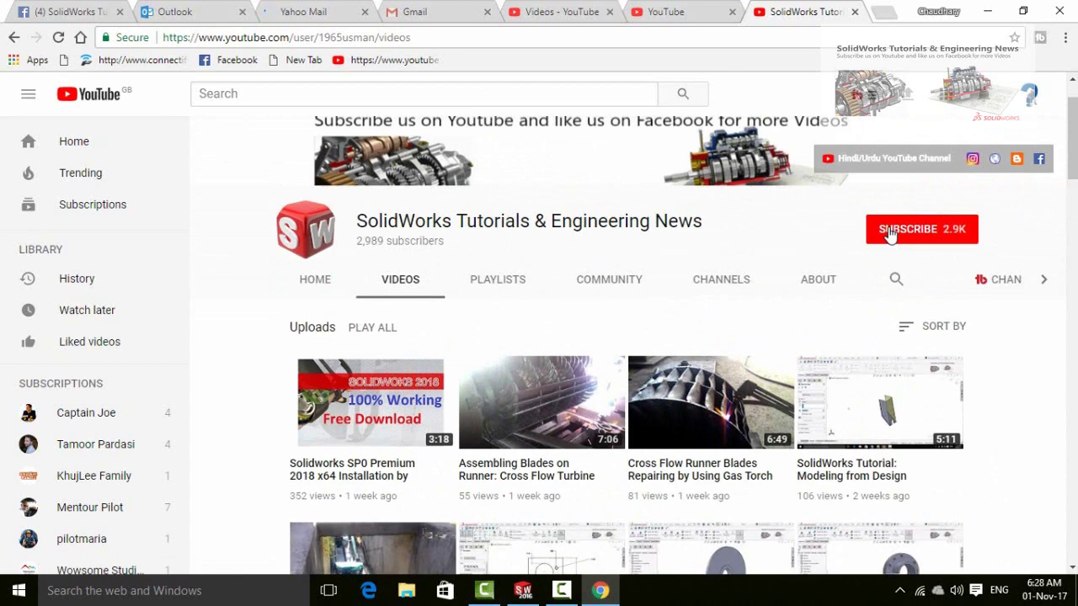
click(890, 236)
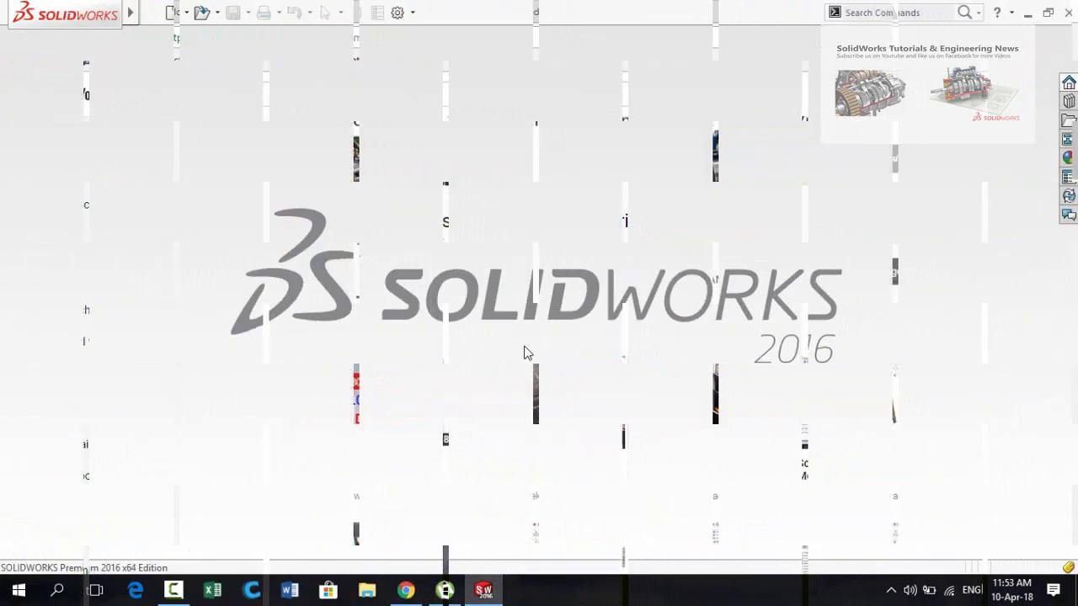
Create a new Part document and open a sketch on its Front Plane
click(171, 16)
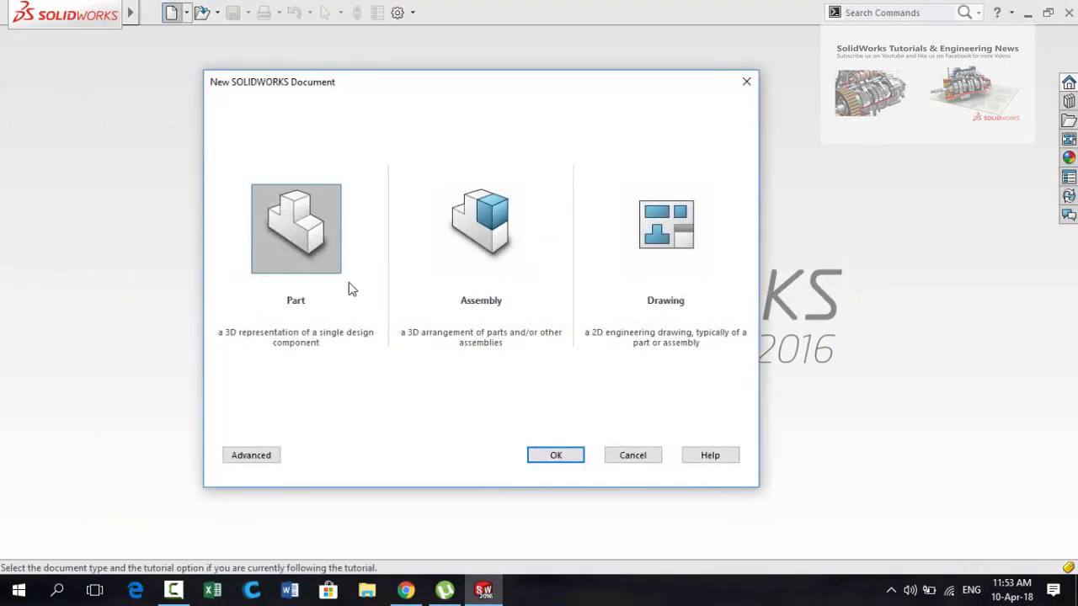
double_click(305, 242)
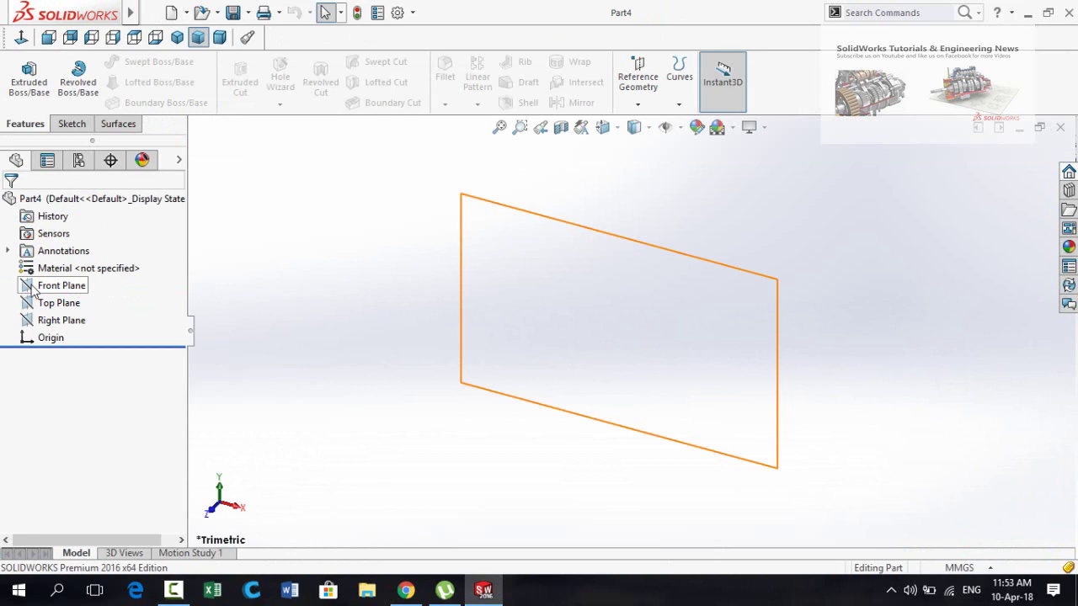
click(28, 287)
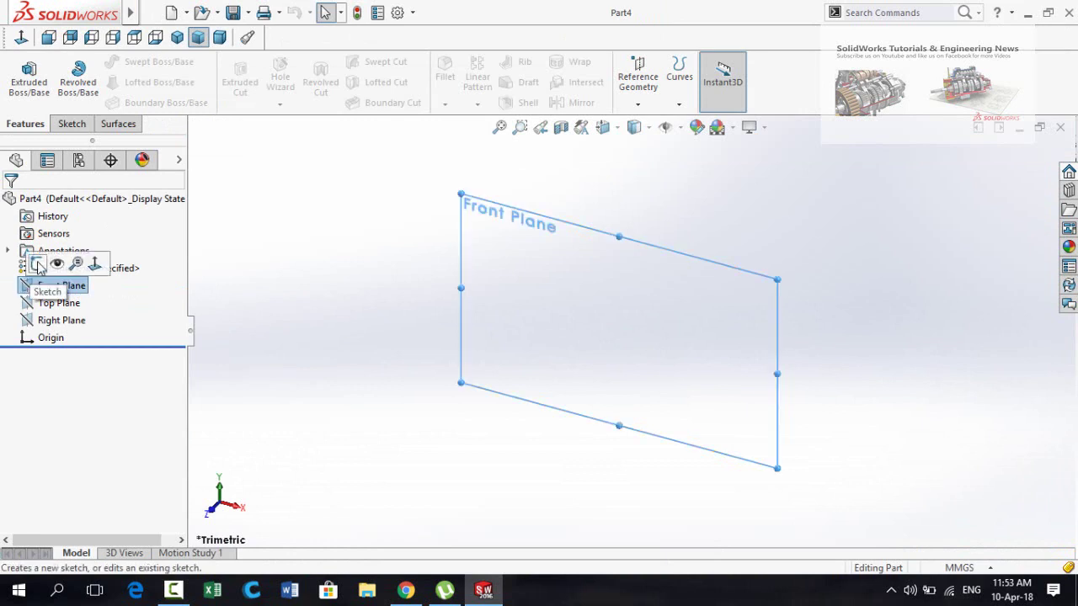
click(38, 265)
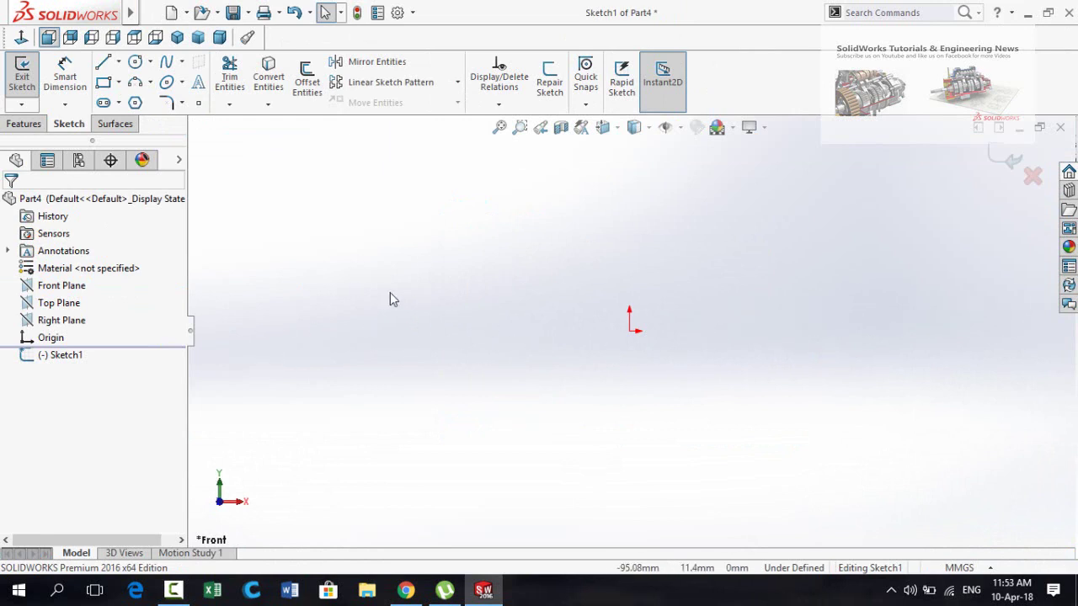
Draw an upper and a lower slanted line converging toward the right
click(102, 64)
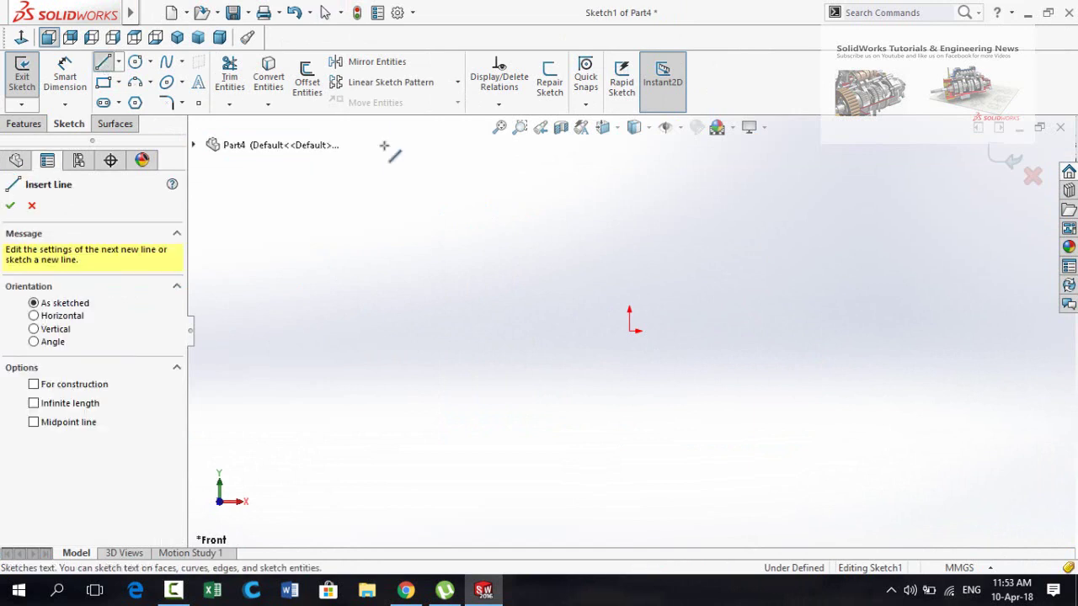
click(630, 257)
click(834, 301)
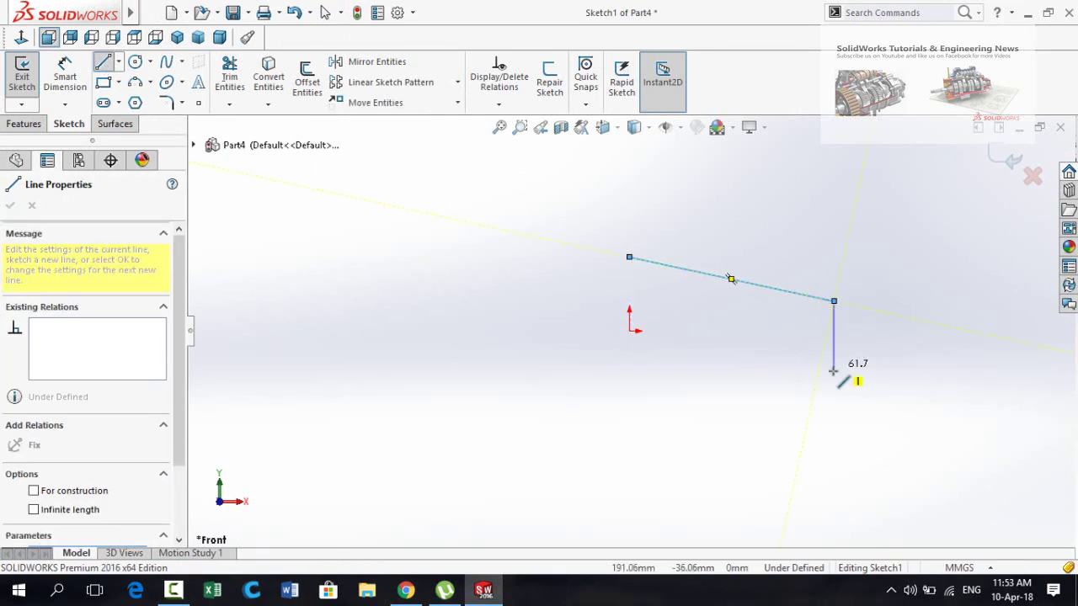
key(Escape)
key(Return)
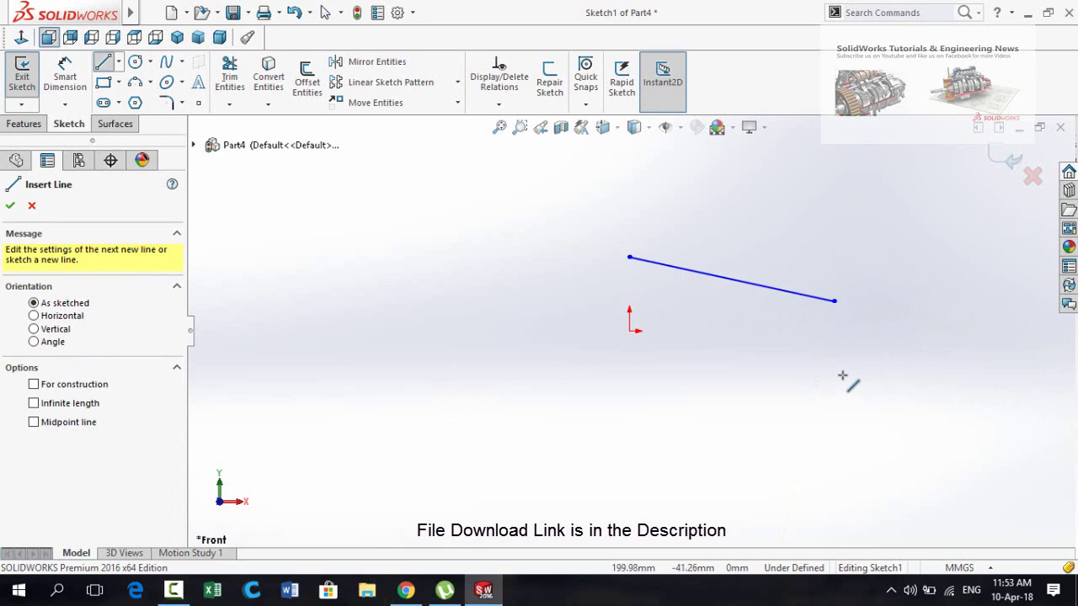
click(834, 379)
click(630, 426)
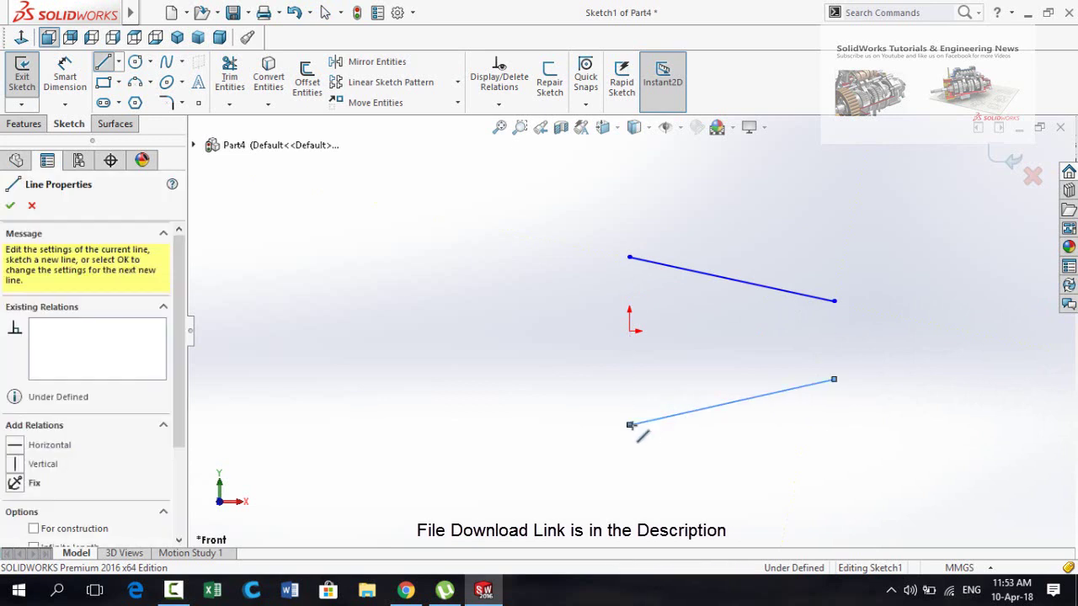
key(Escape)
Make the two lines equal and align their right endpoints vertically
drag(894, 251, 748, 434)
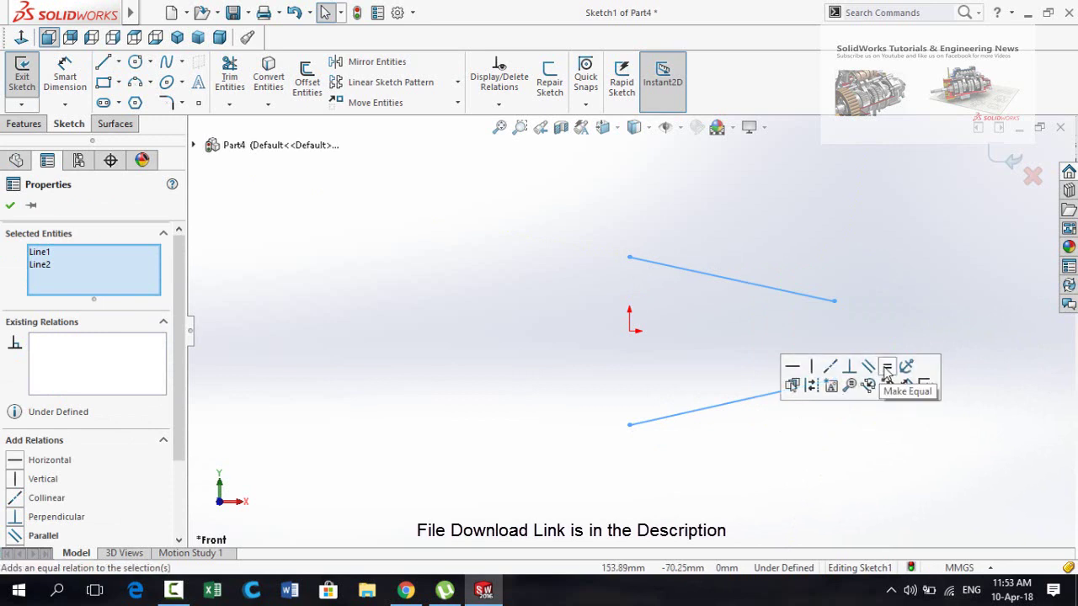
click(840, 440)
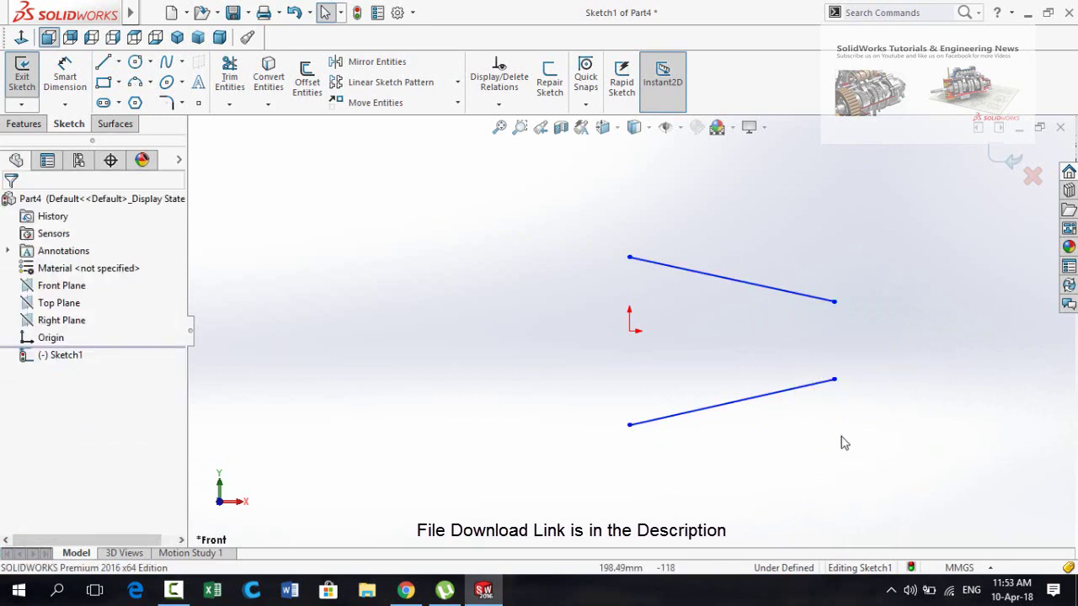
click(834, 383)
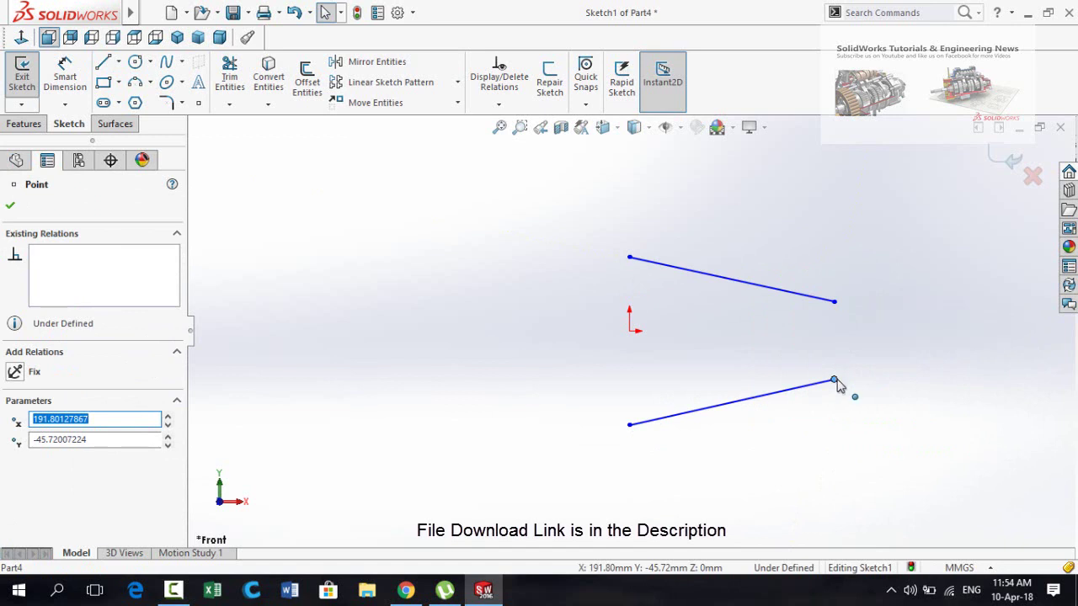
ctrl+click(834, 301)
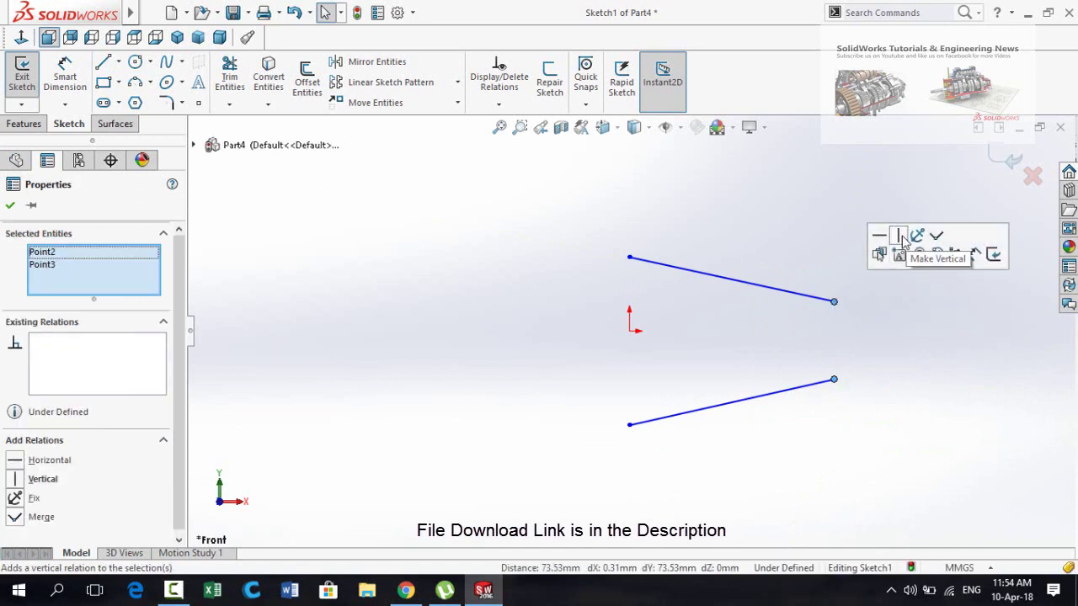
click(899, 238)
click(732, 438)
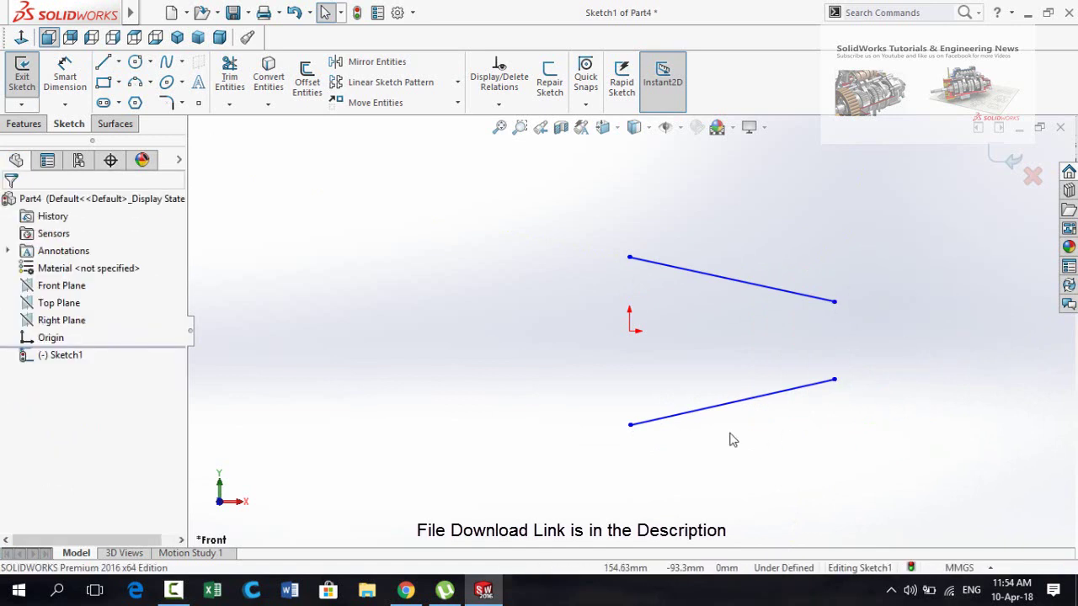
Align both lines' left endpoints vertically through the sketch origin
click(630, 426)
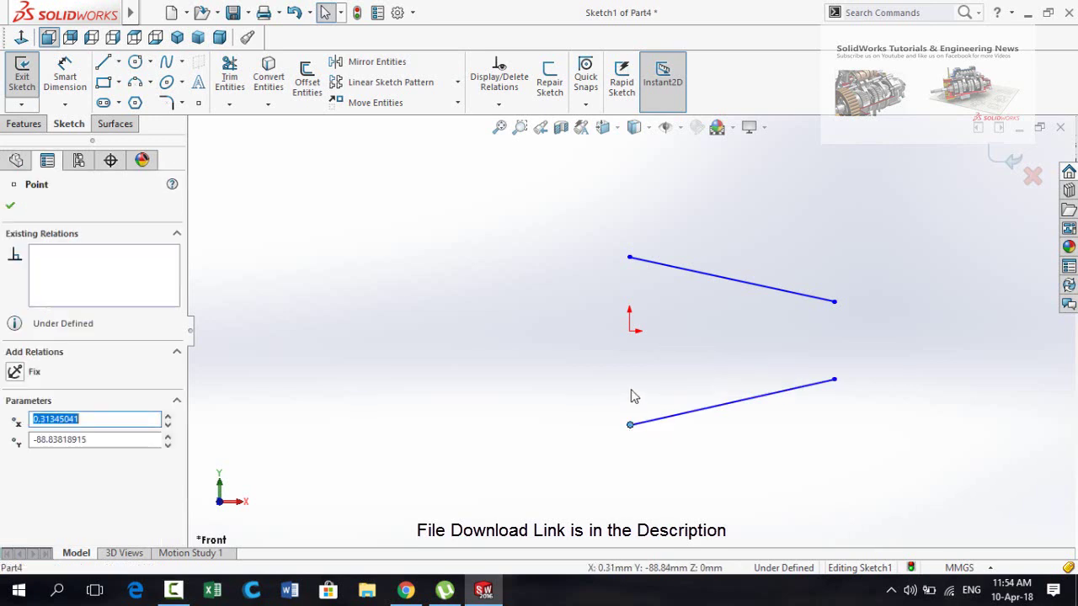
ctrl+click(630, 332)
ctrl+click(629, 258)
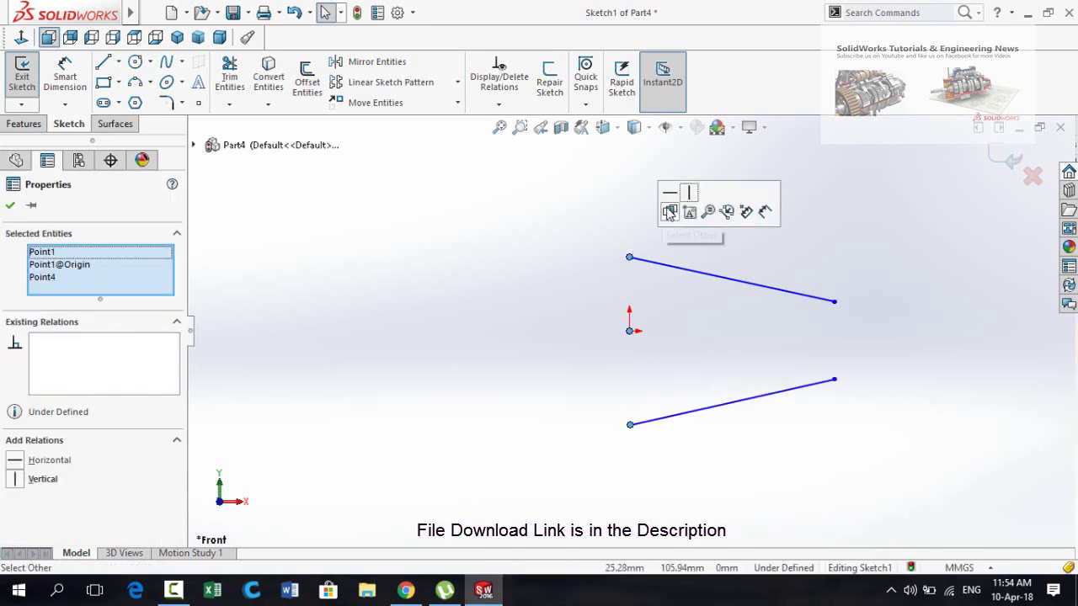
click(689, 196)
click(568, 333)
key(z)
click(138, 85)
Join the line ends with a large left arc past the origin and a small right arc
click(629, 385)
click(629, 289)
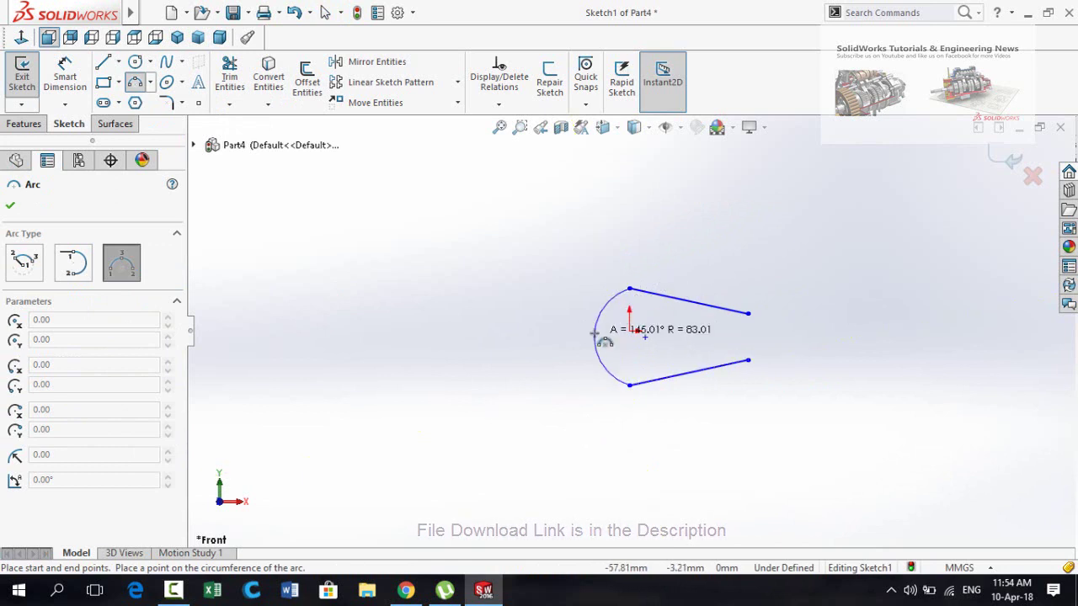
click(593, 337)
click(747, 360)
click(748, 313)
click(771, 337)
key(Escape)
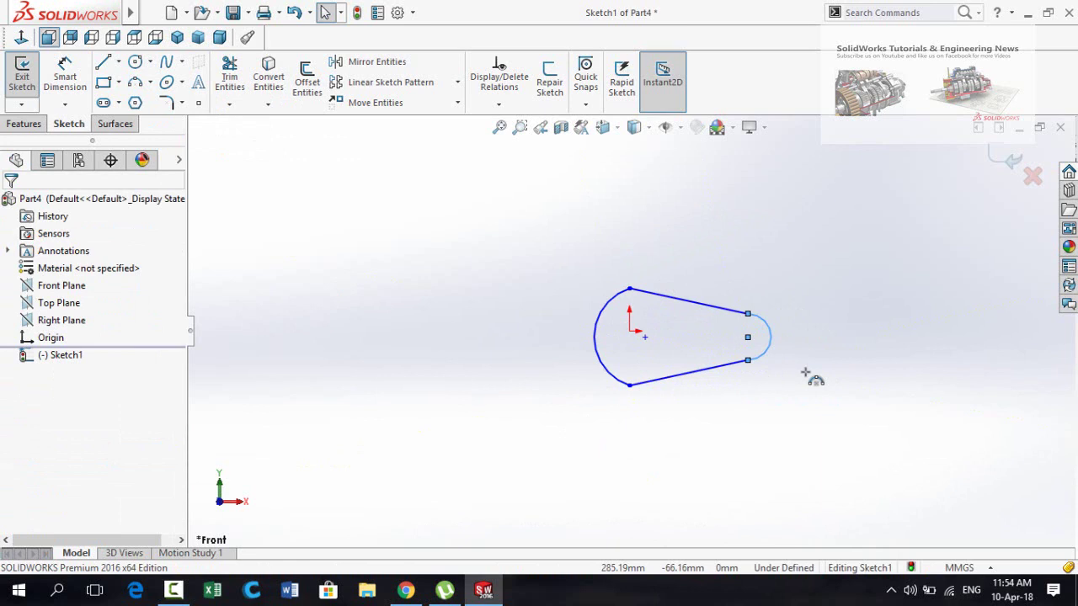
Make the right and left arcs tangent to their adjoining lines
scroll(762, 320, down, 2)
drag(777, 275, 719, 336)
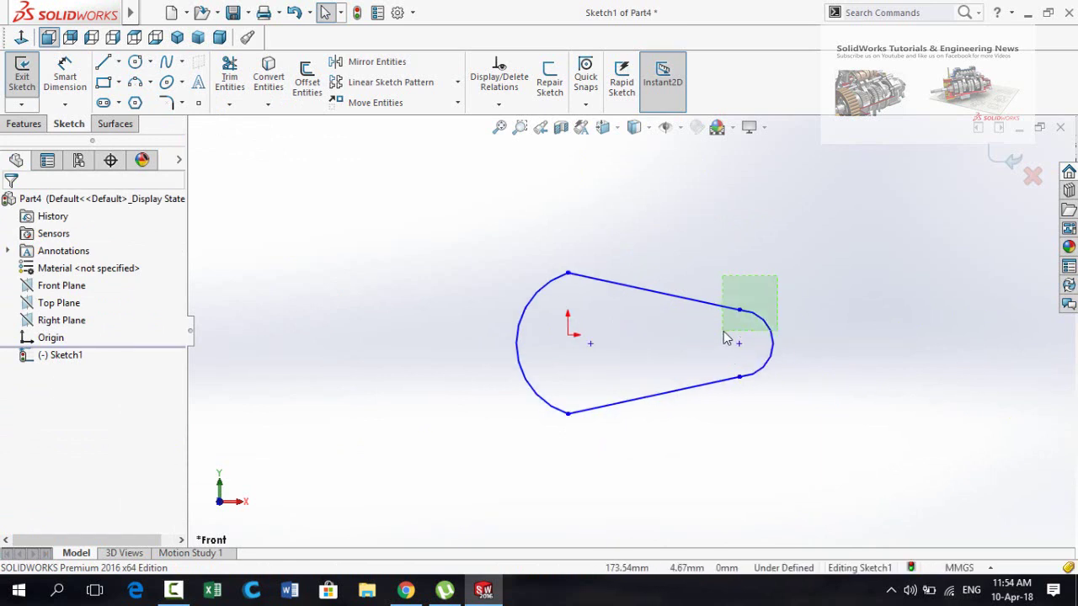
drag(724, 337, 721, 337)
click(766, 266)
click(661, 454)
drag(595, 225, 548, 307)
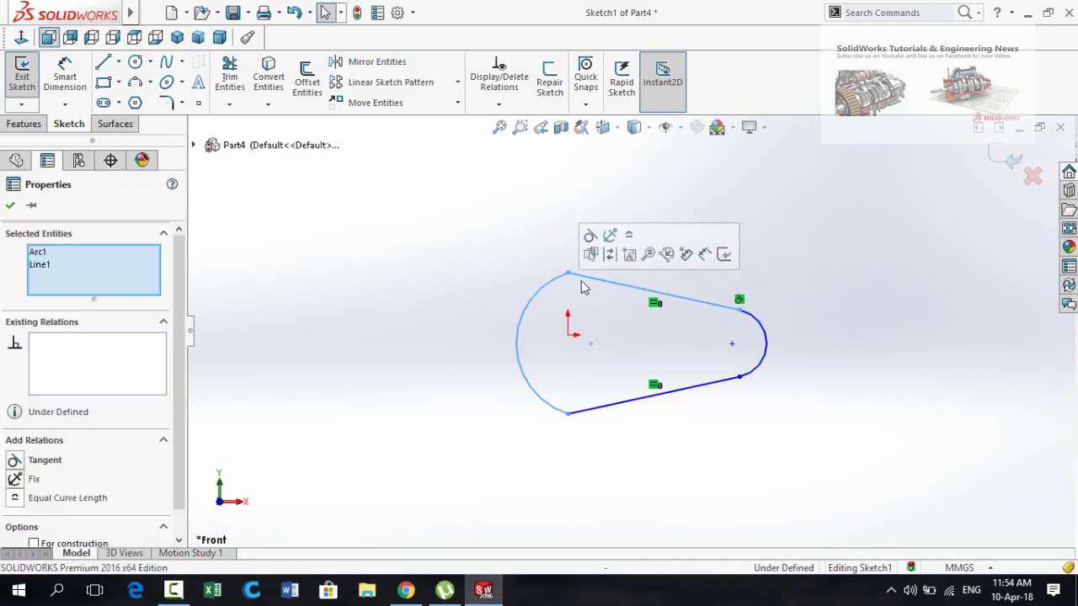
click(591, 238)
click(500, 379)
scroll(628, 329, up, 3)
right_drag(621, 481, 613, 337)
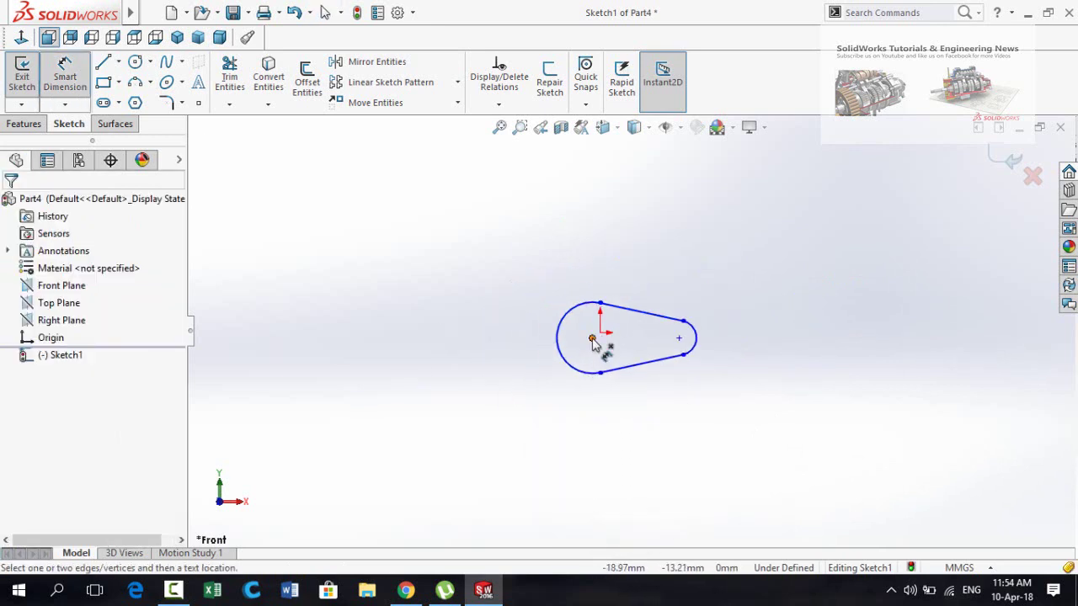
Dimension the distance between the two arc centres as 500
click(592, 338)
click(680, 339)
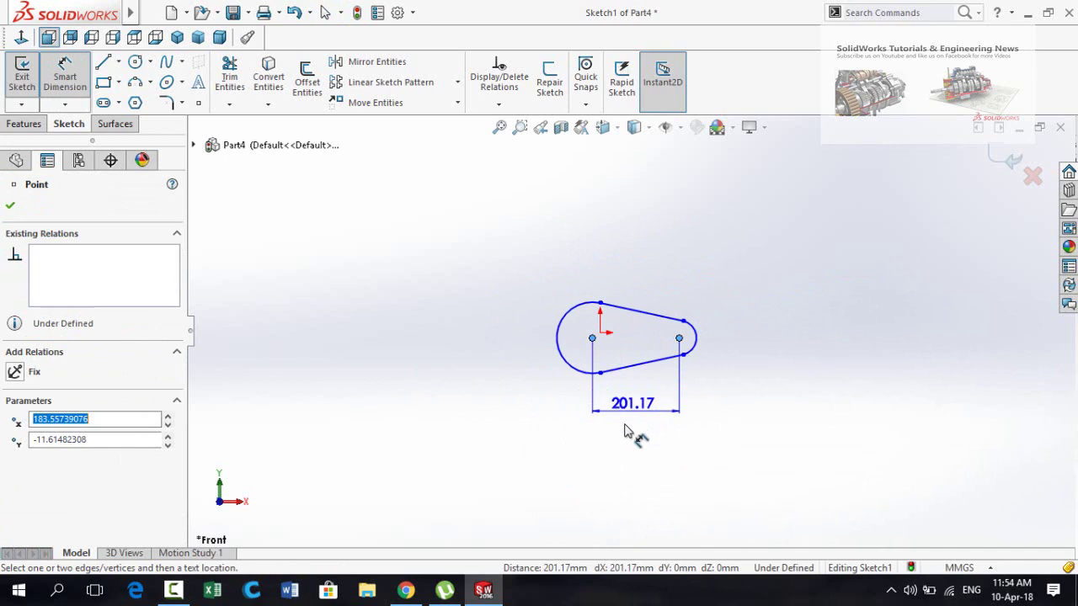
click(631, 434)
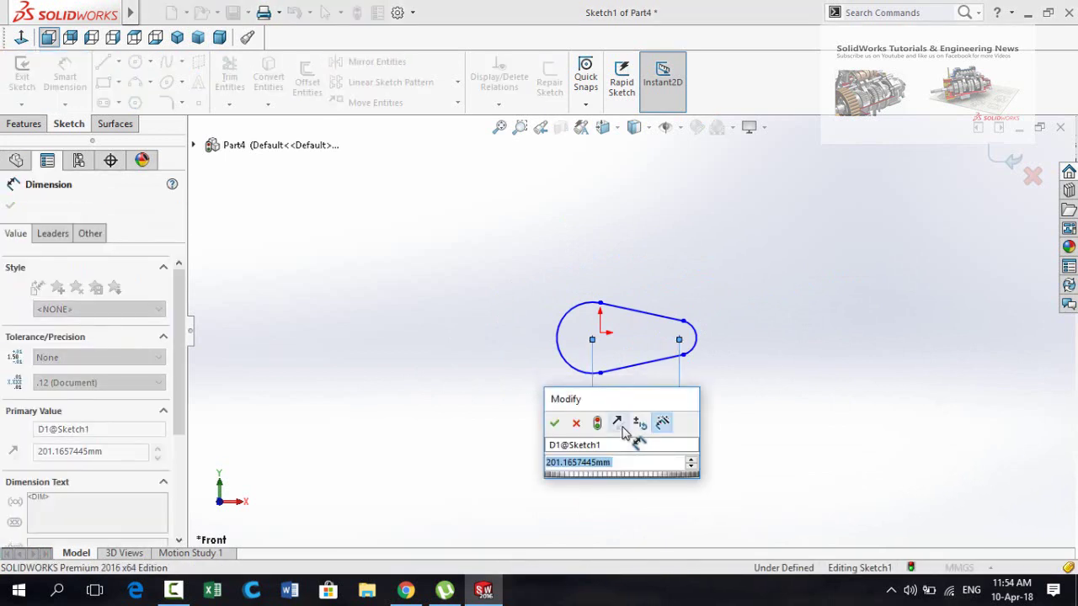
text(500)
key(Return)
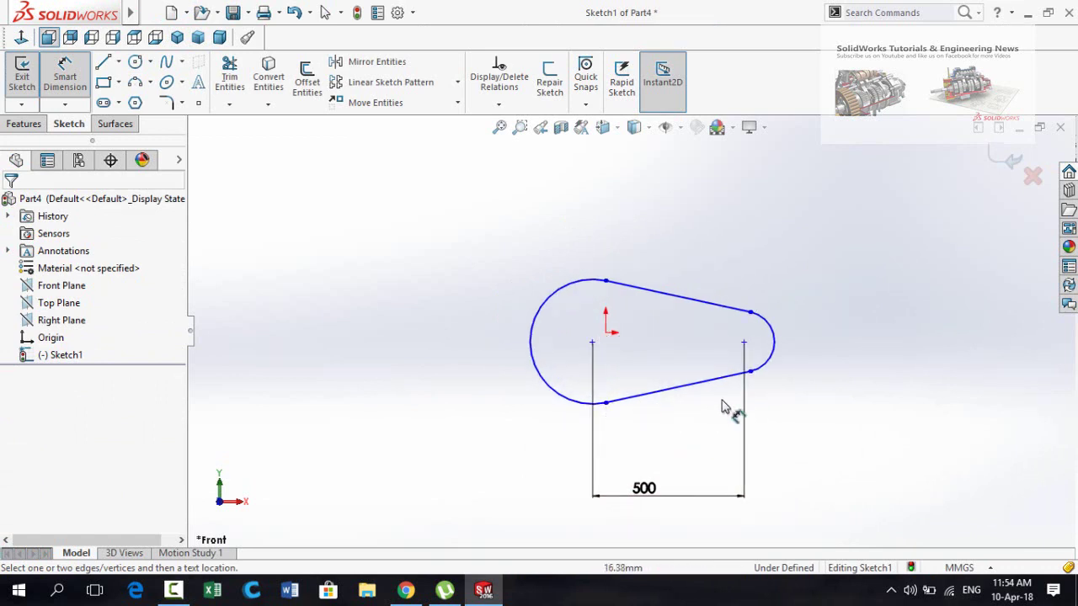
Set the tail end height to 5 and the round end height to 50
click(751, 371)
click(752, 312)
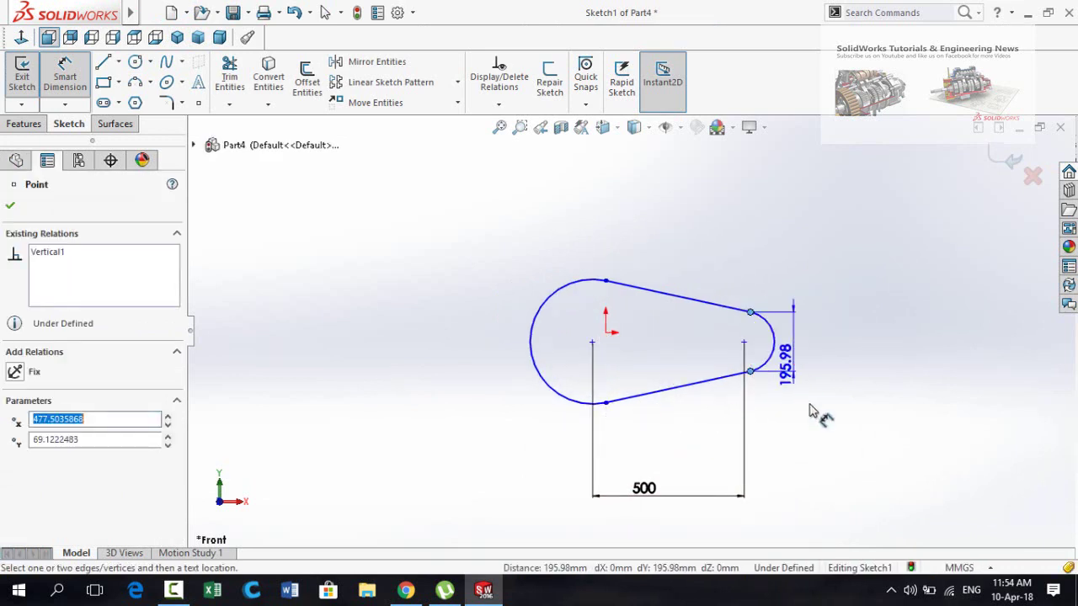
click(823, 442)
text(5)
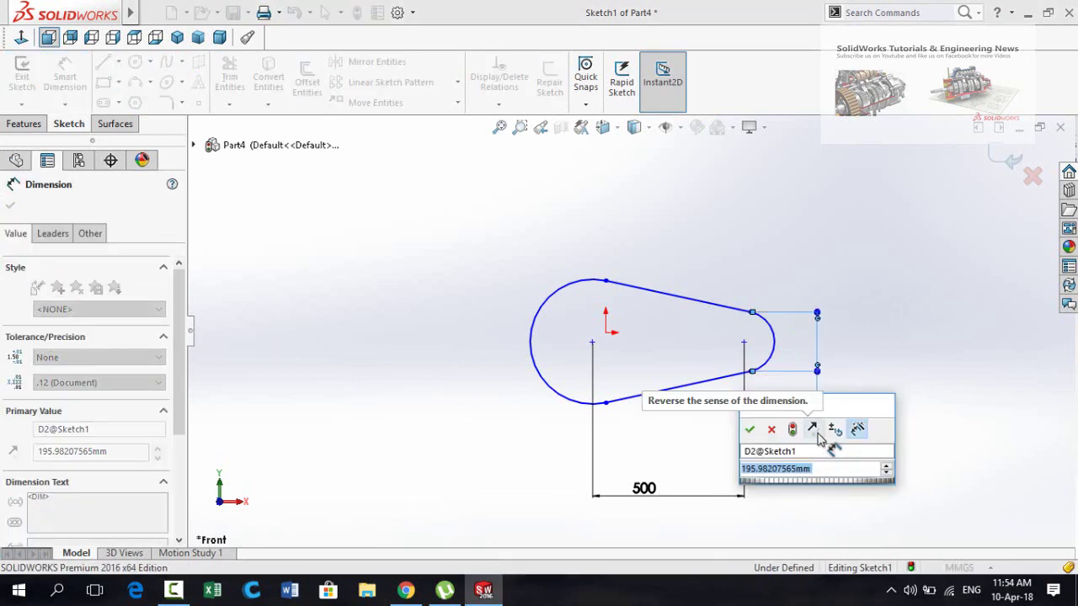
key(Return)
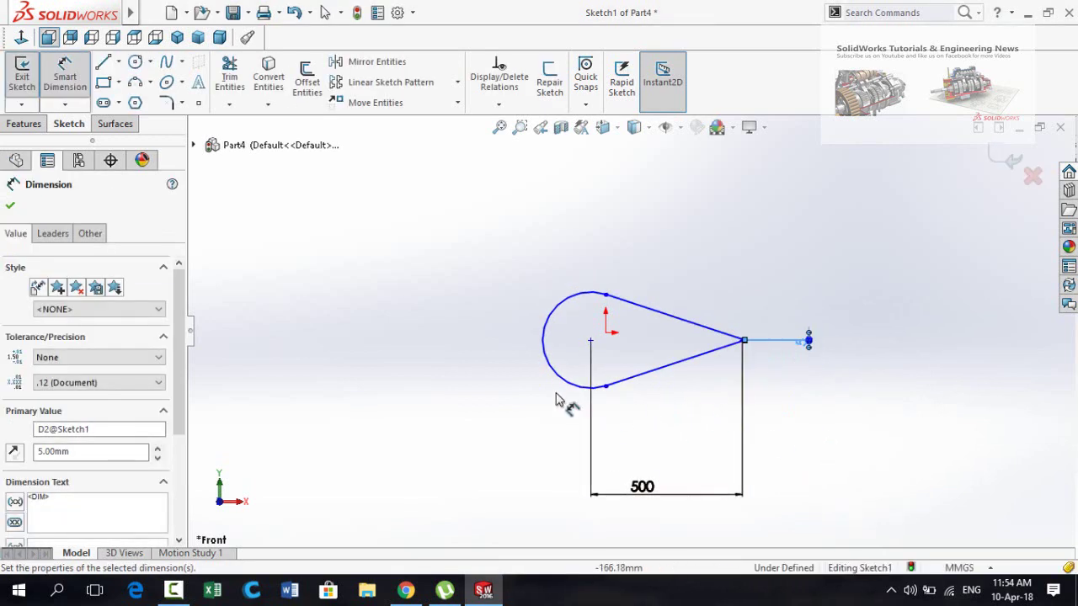
click(605, 387)
click(605, 295)
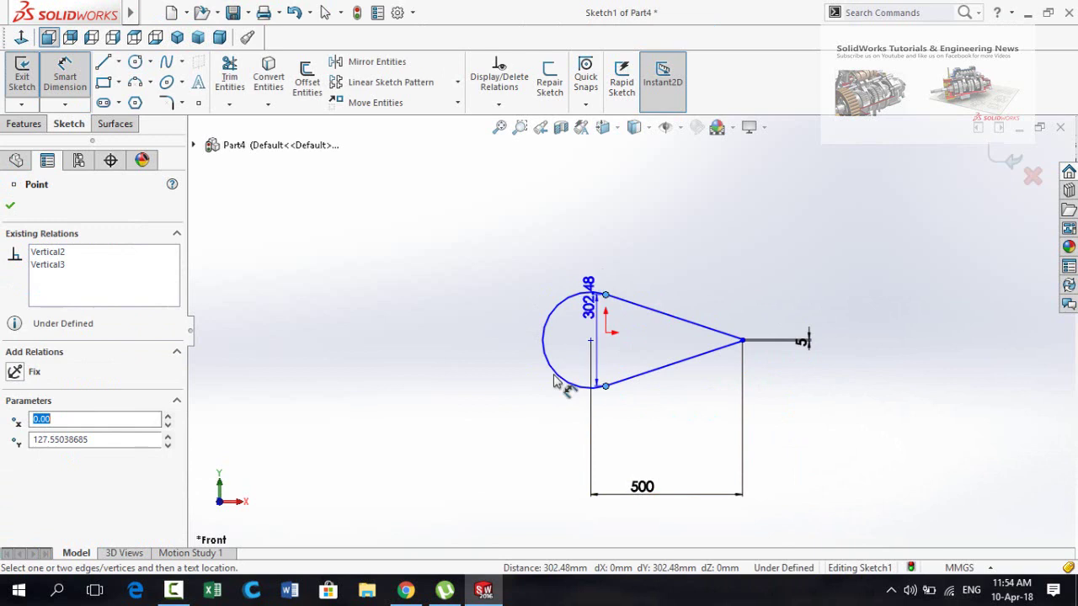
click(474, 470)
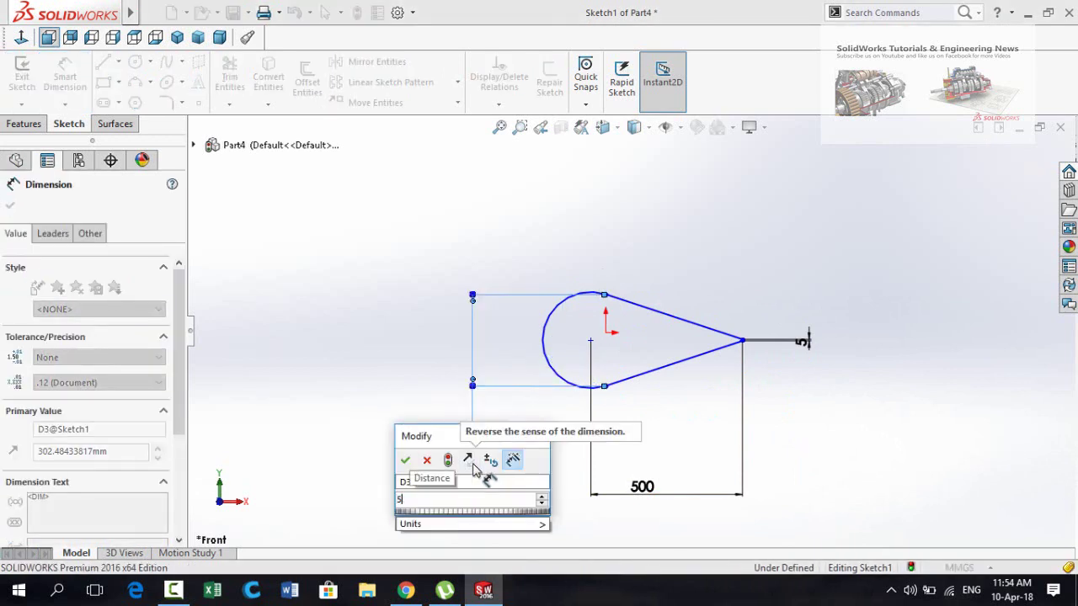
key(Return)
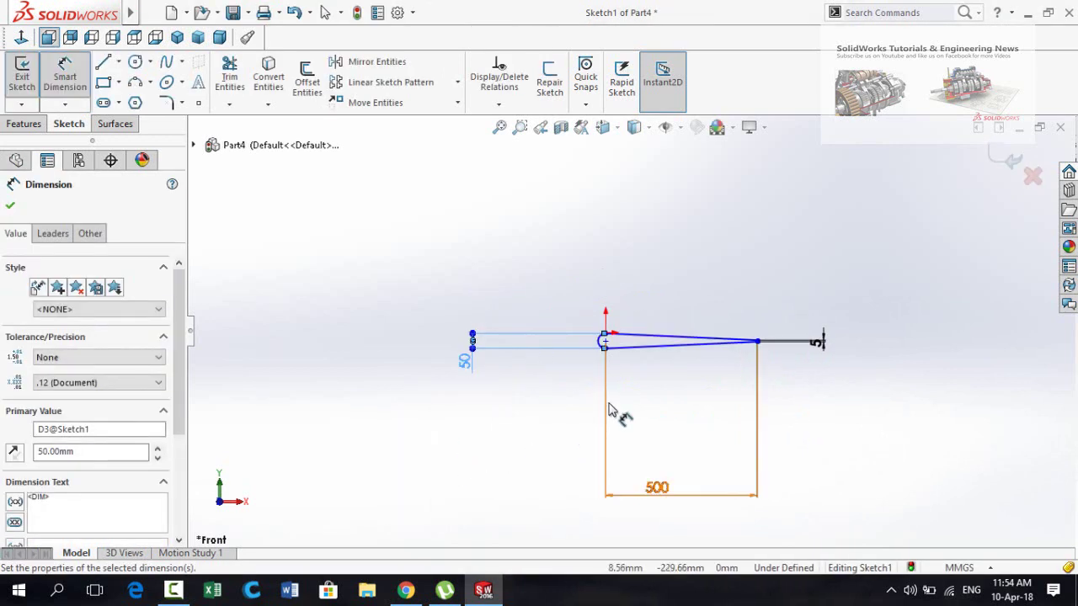
Add a 25 mm offset dimension from the round arc's lower endpoint
scroll(620, 413, up, 5)
click(640, 435)
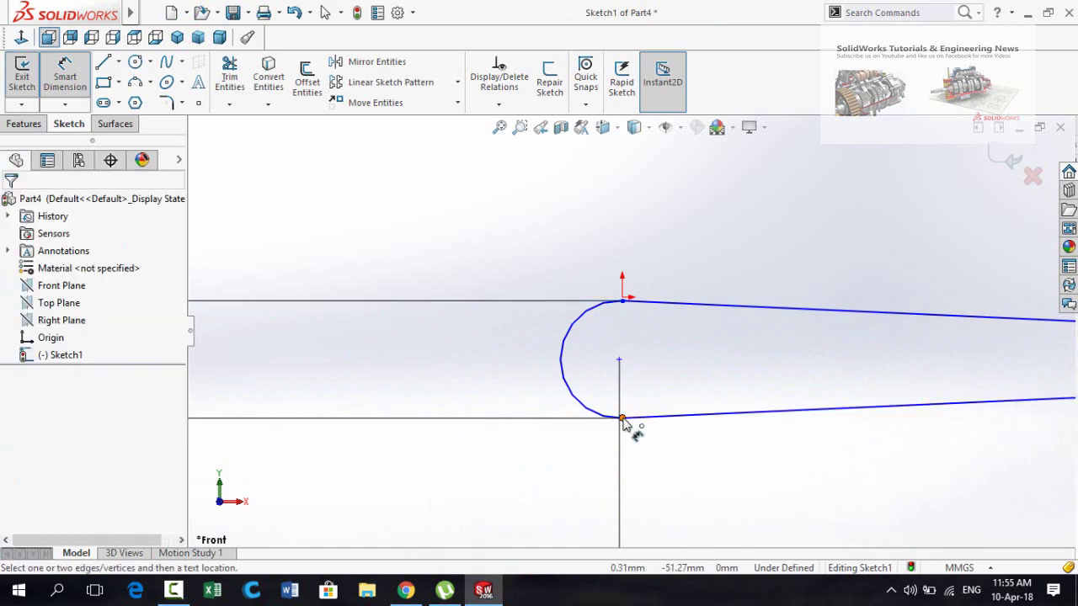
click(622, 418)
click(627, 301)
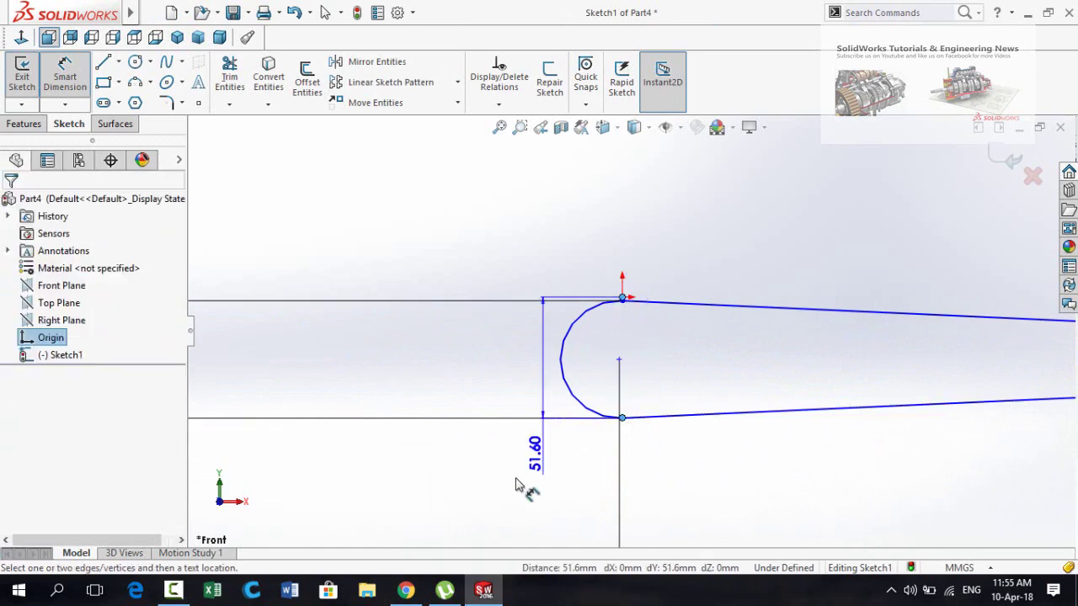
click(493, 517)
text(25)
key(Return)
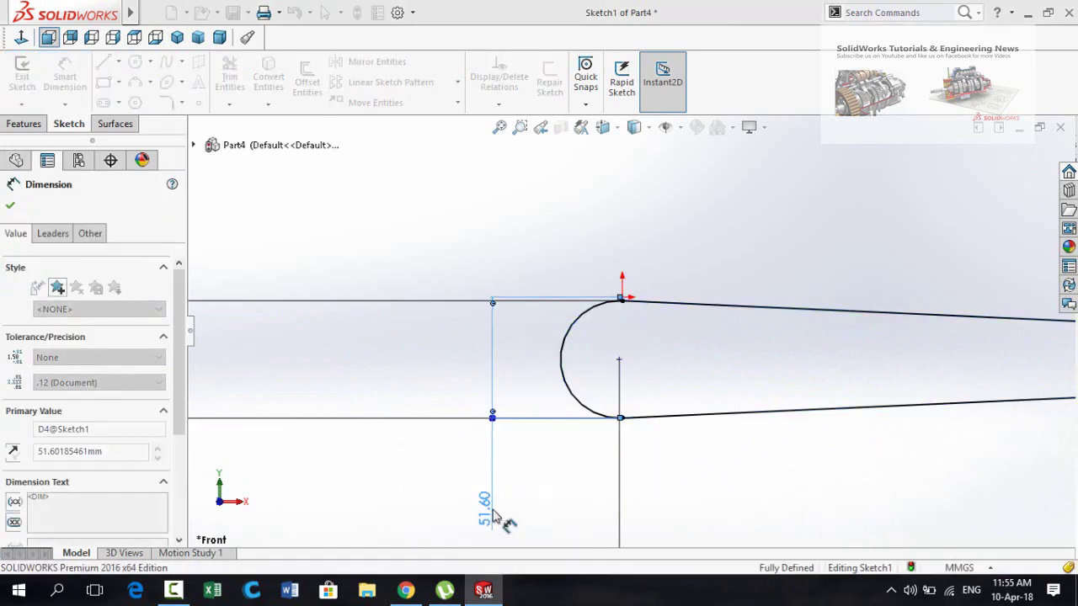
key(z)
key(z)
key(z)
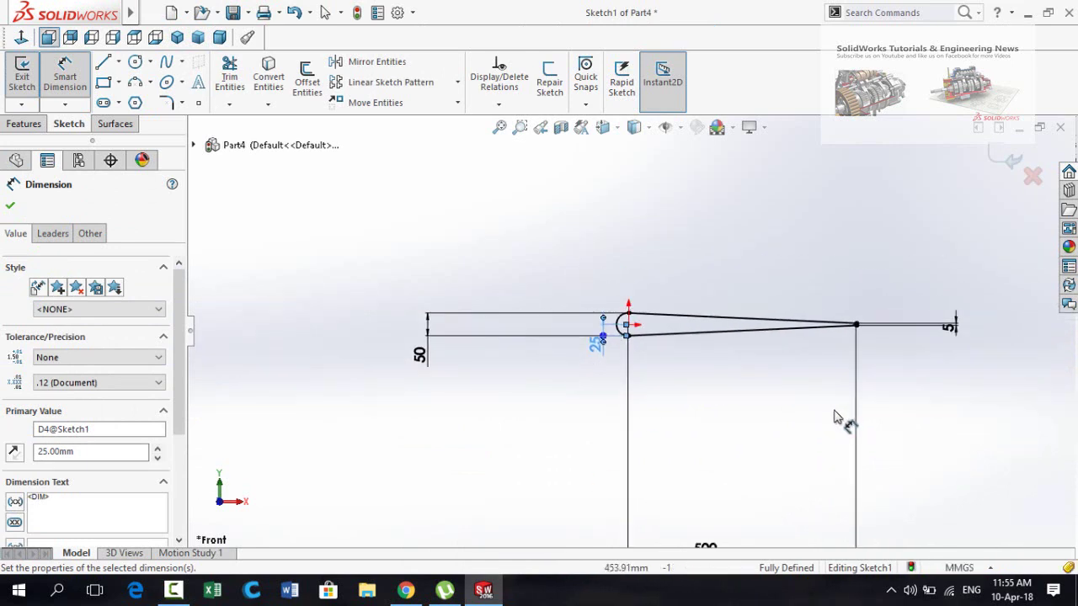
key(Escape)
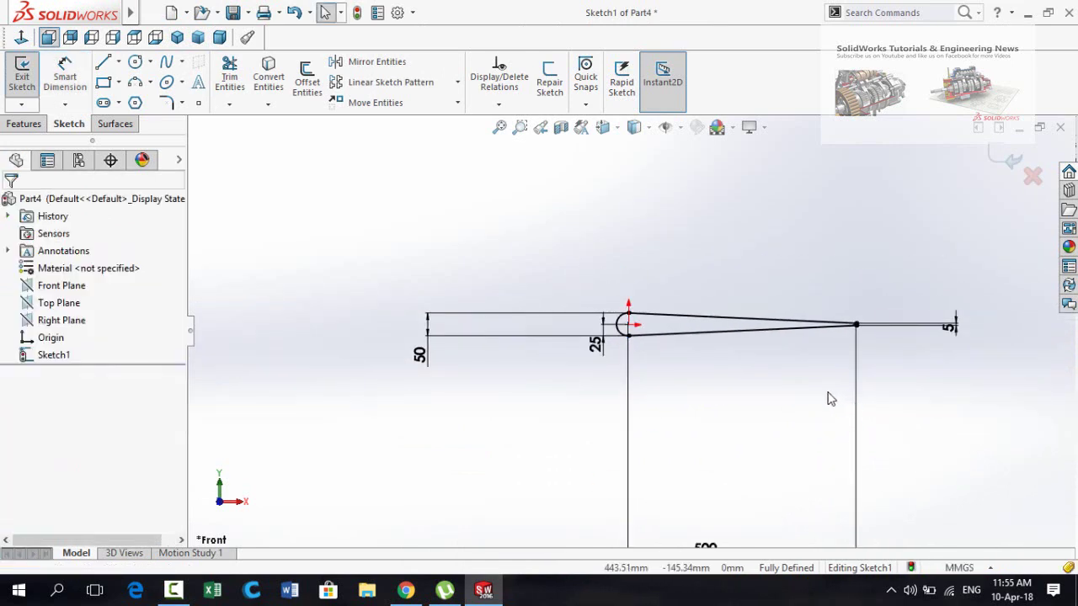
key(z)
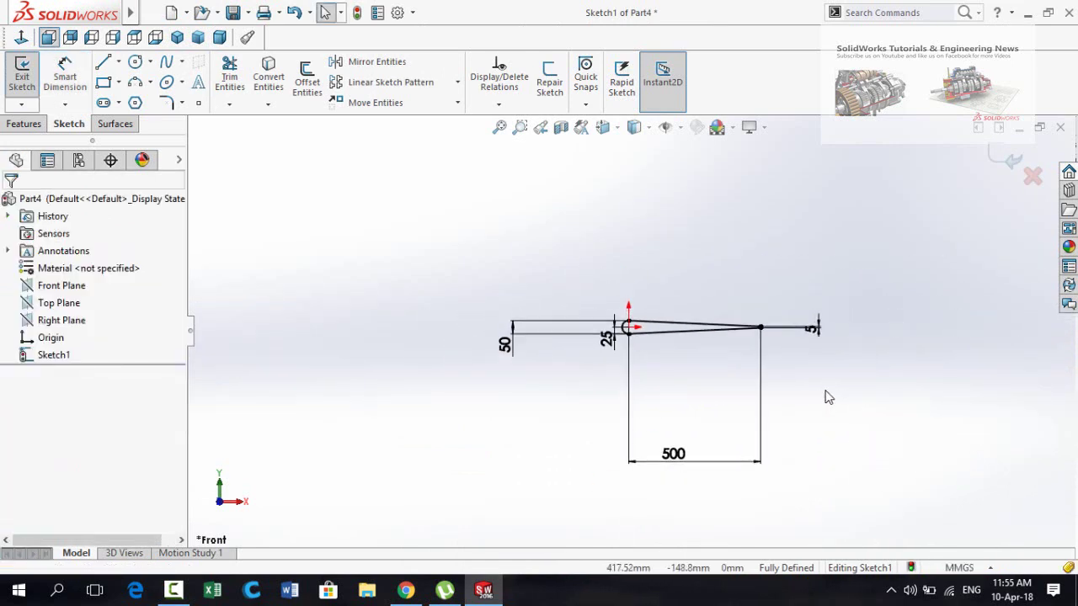
Exit the profile sketch and view it in 3D
click(1008, 160)
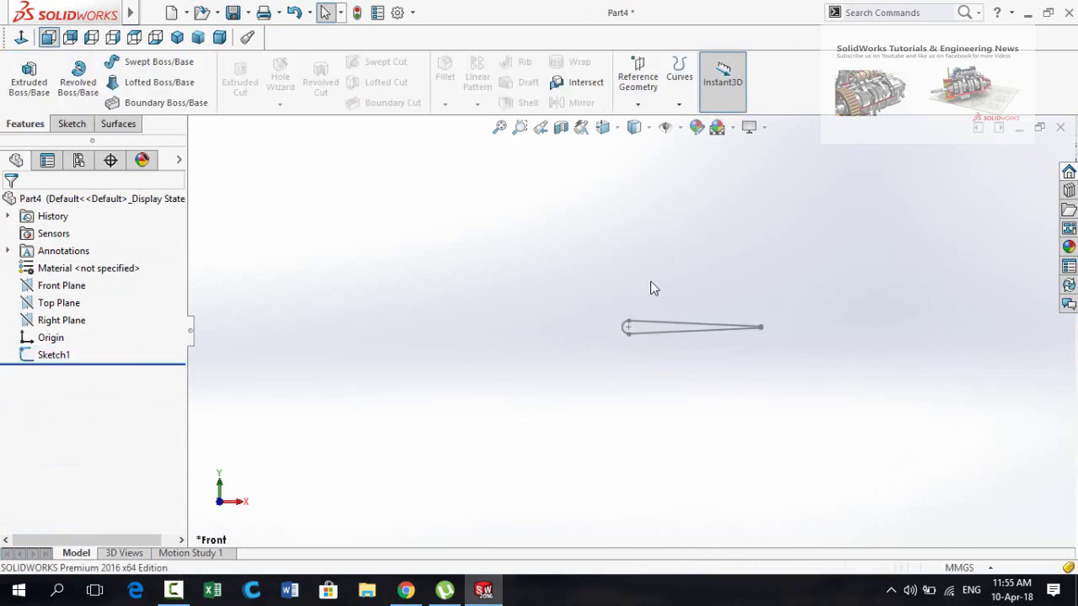
mouse_move(693, 255)
middle_down()
mouse_move(662, 382)
mouse_move(705, 322)
mouse_move(654, 345)
mouse_move(671, 370)
middle_up()
key(Escape)
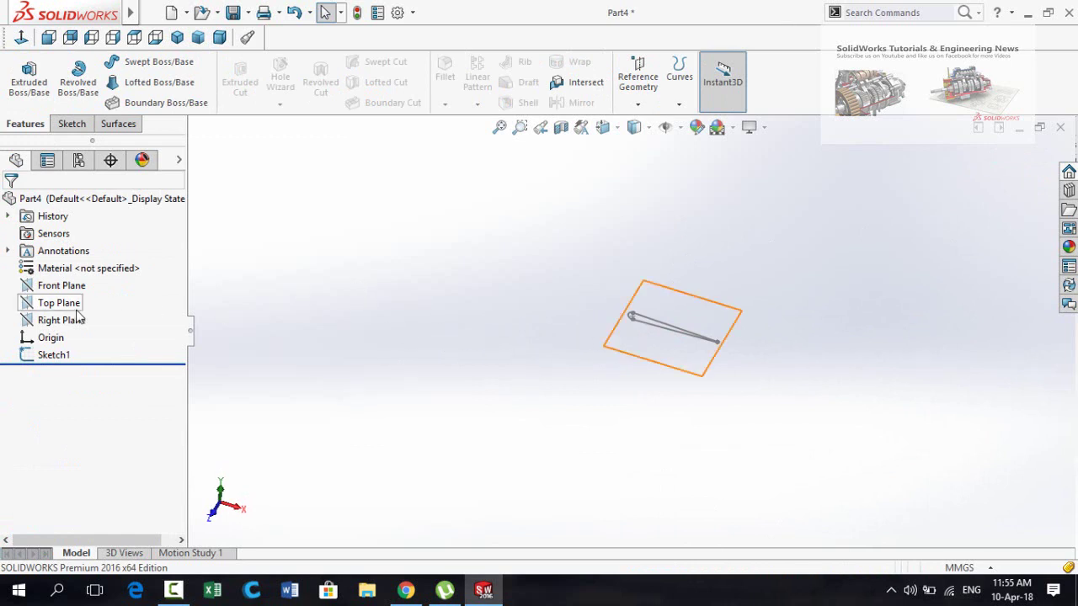
Start a new sketch on the Top Plane
click(26, 308)
scroll(592, 315, down, 5)
middle_drag(695, 366, 676, 327)
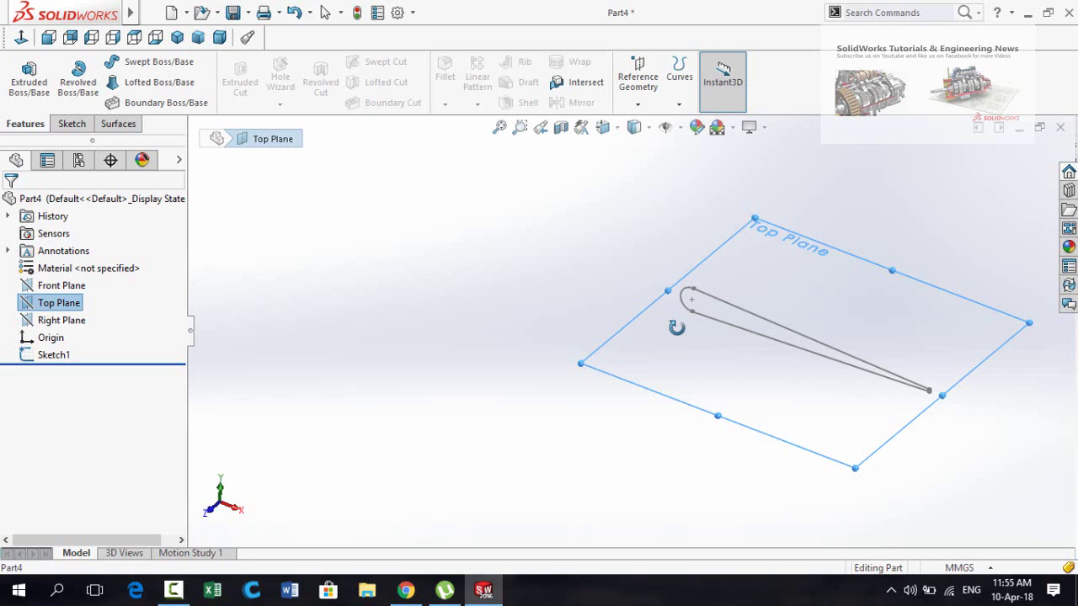
click(51, 302)
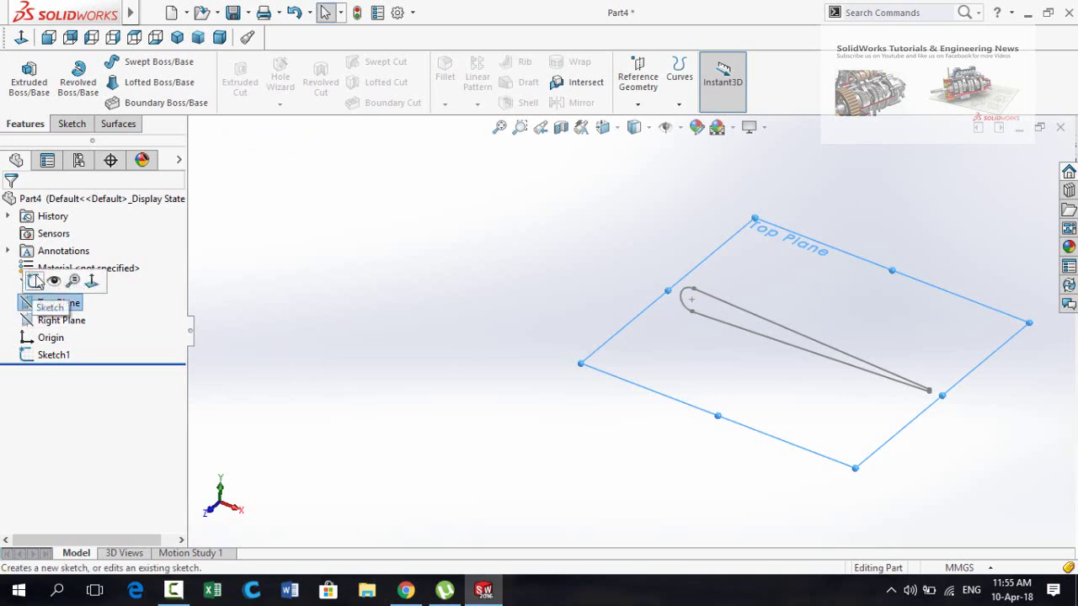
click(53, 282)
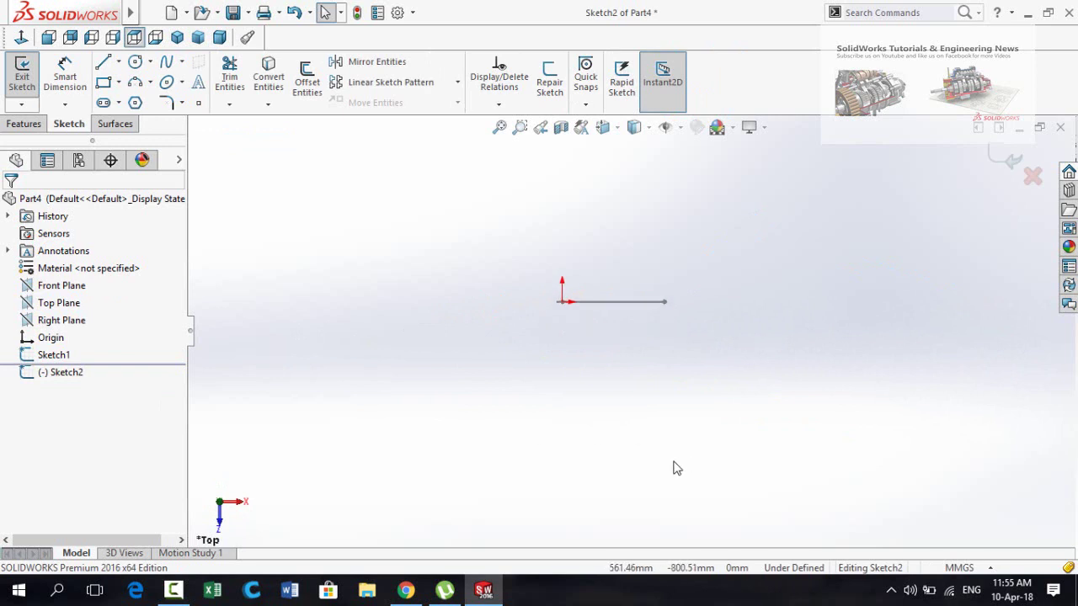
Draw a three-segment spline from the origin and begin dimensioning its far endpoint
click(167, 64)
scroll(522, 303, down, 5)
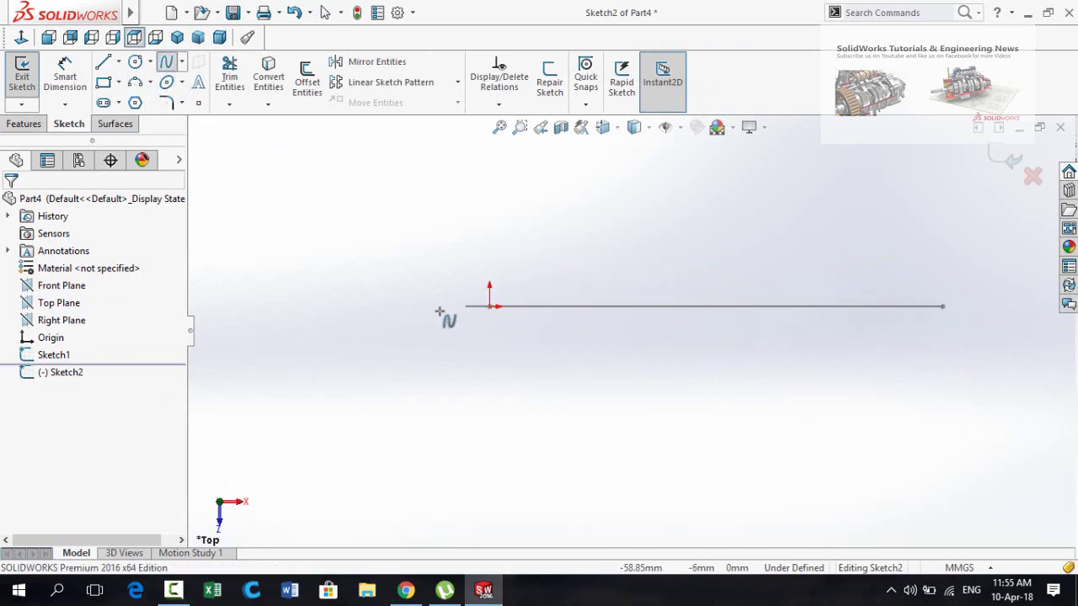
click(441, 308)
scroll(493, 392, up, 6)
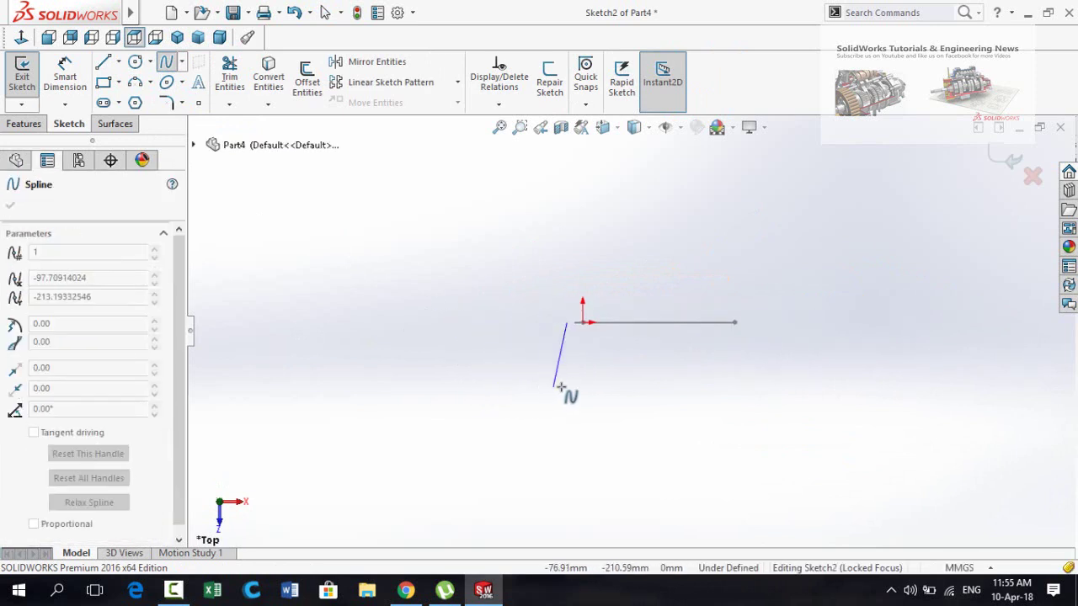
click(591, 408)
scroll(623, 455, up, 5)
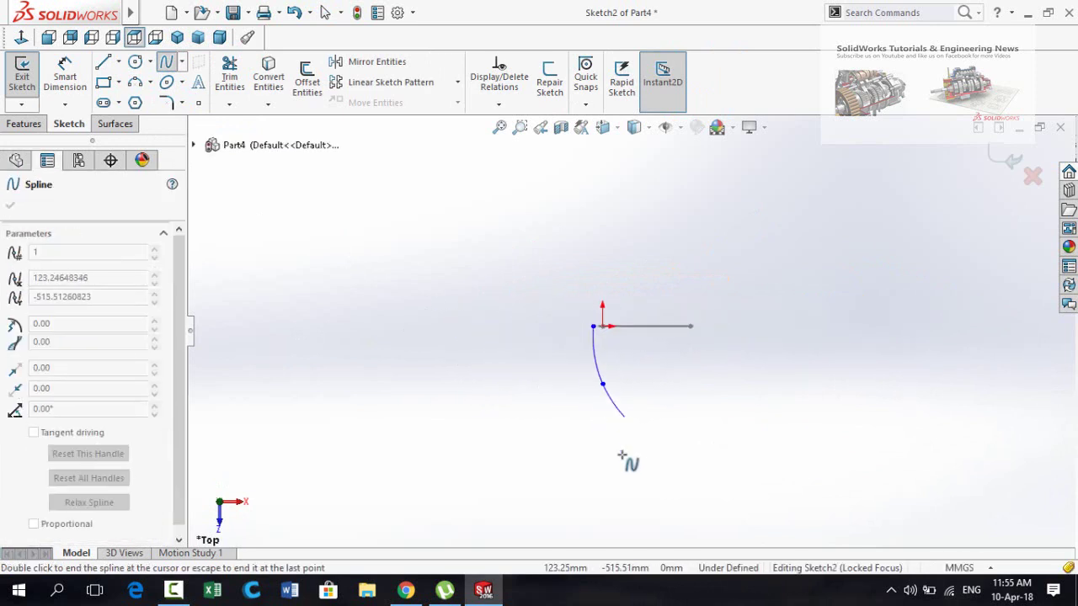
click(663, 460)
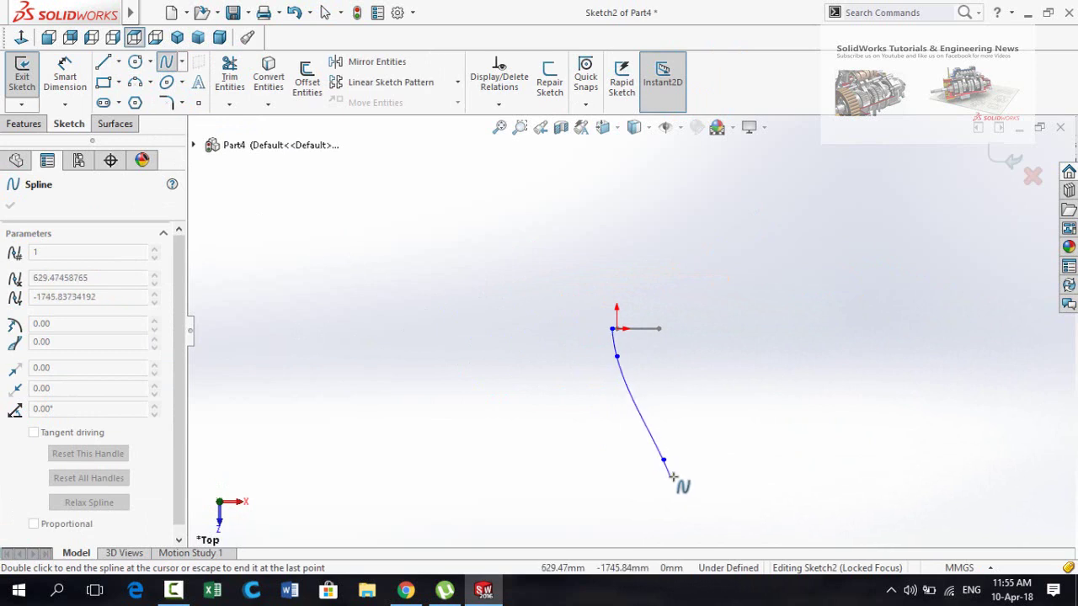
double_click(685, 521)
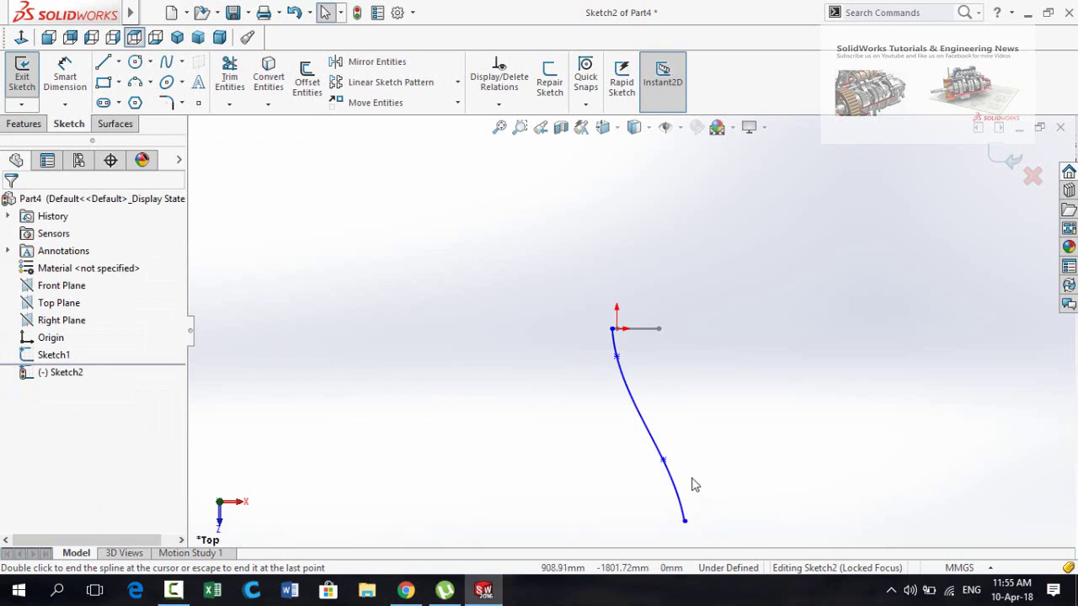
right_drag(592, 452, 593, 421)
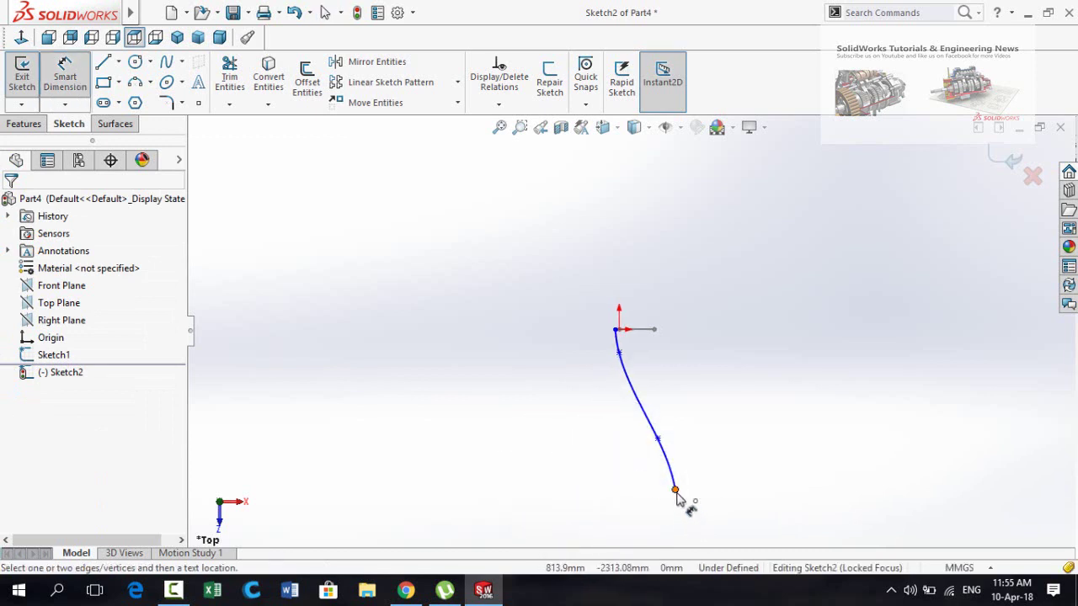
click(675, 490)
scroll(633, 352, down, 3)
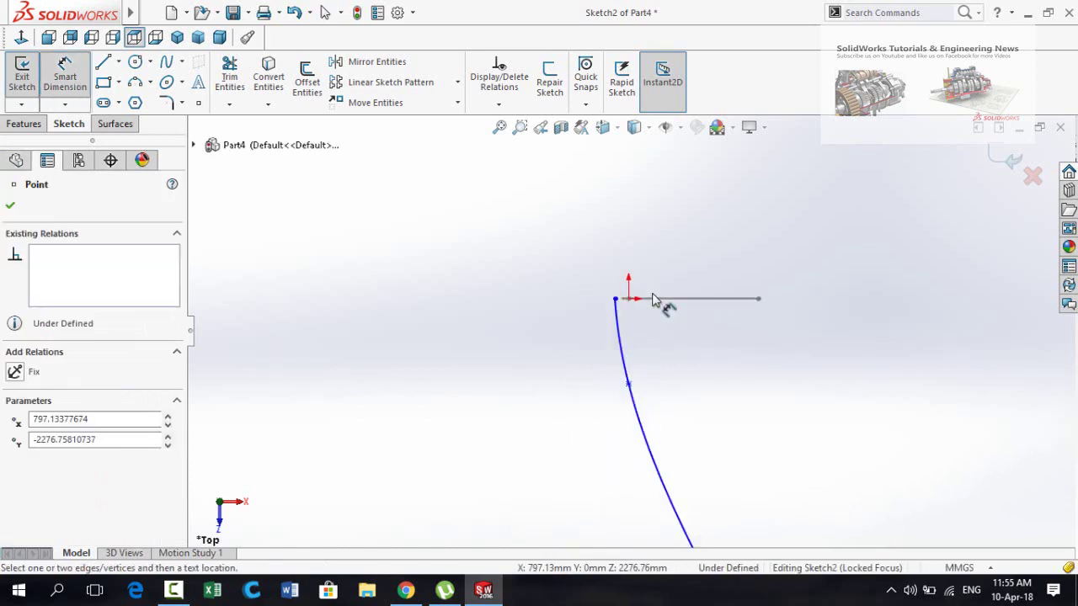
Dimension the spline's far end 1500 from the origin
click(629, 301)
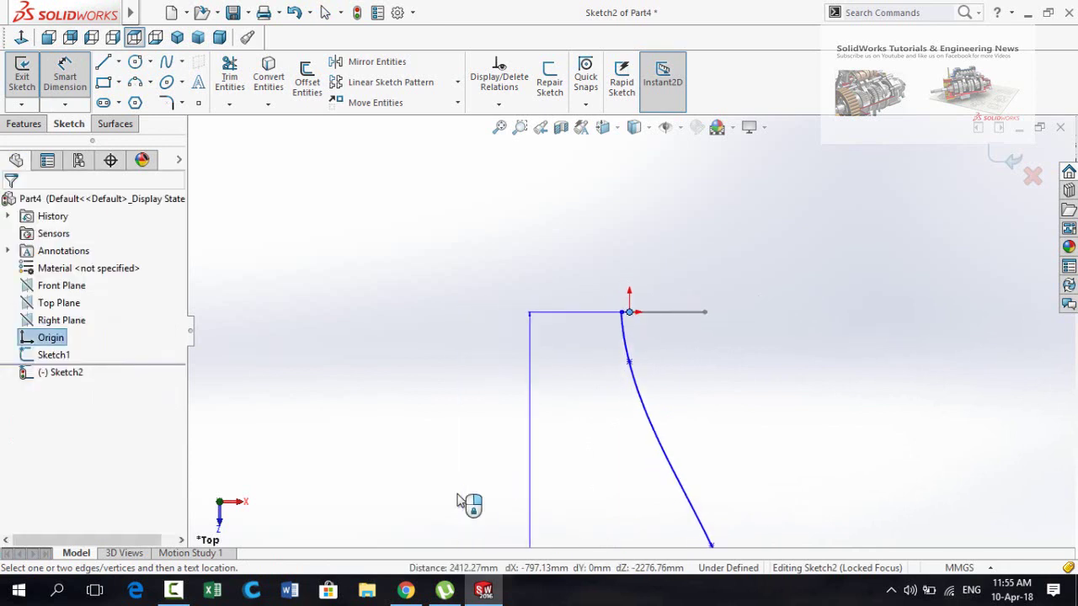
scroll(601, 394, up, 3)
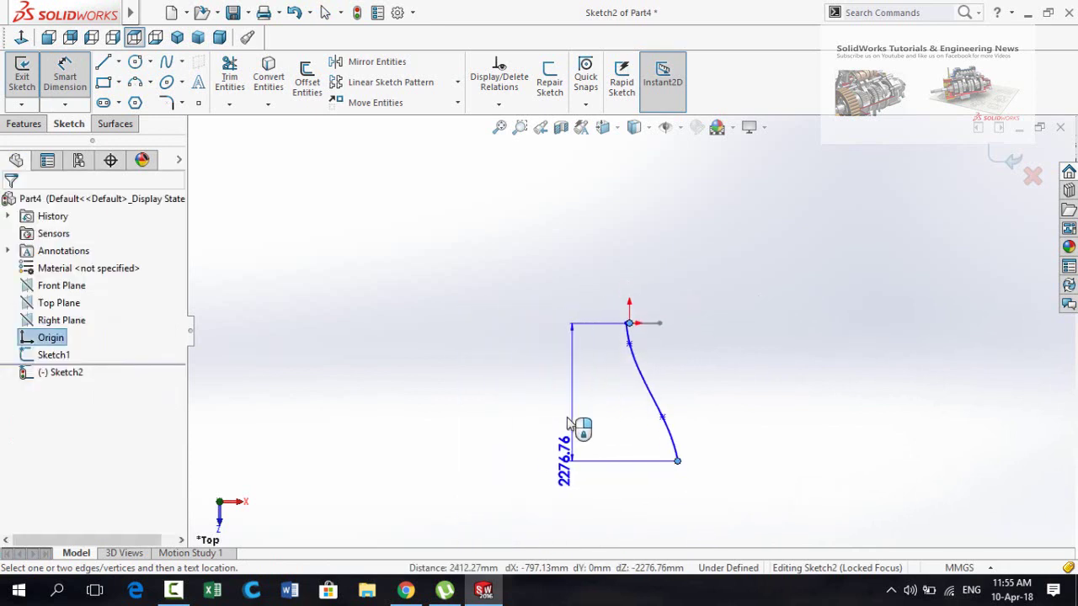
click(567, 427)
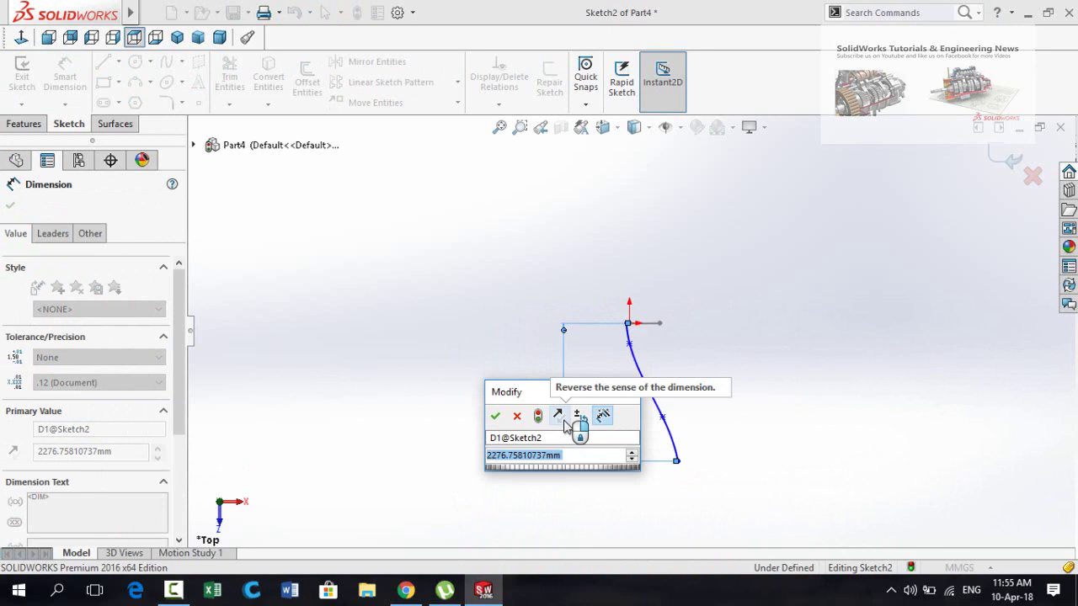
text(1500)
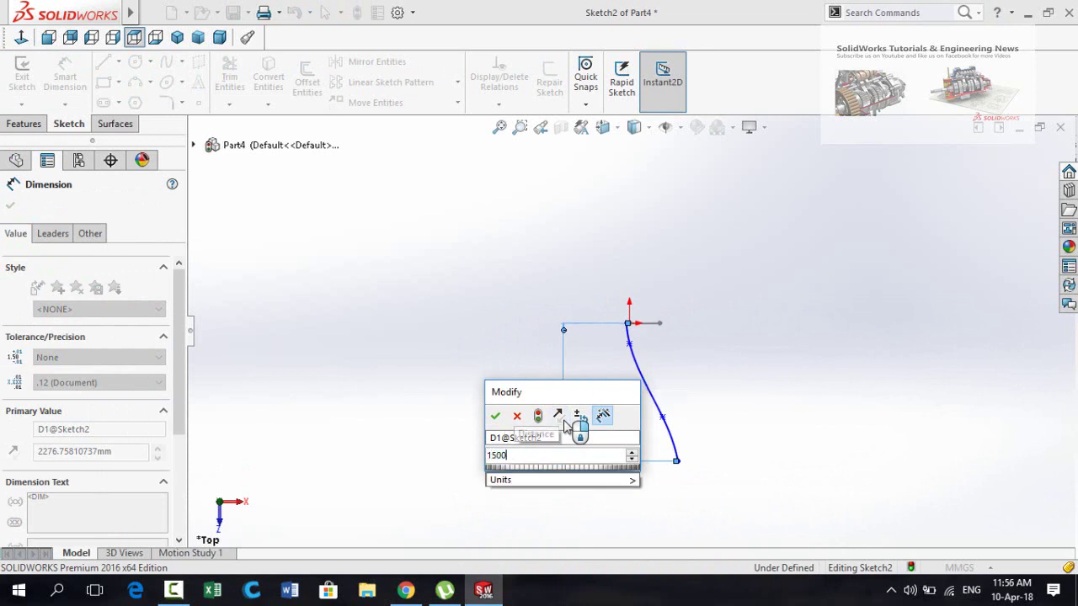
key(Return)
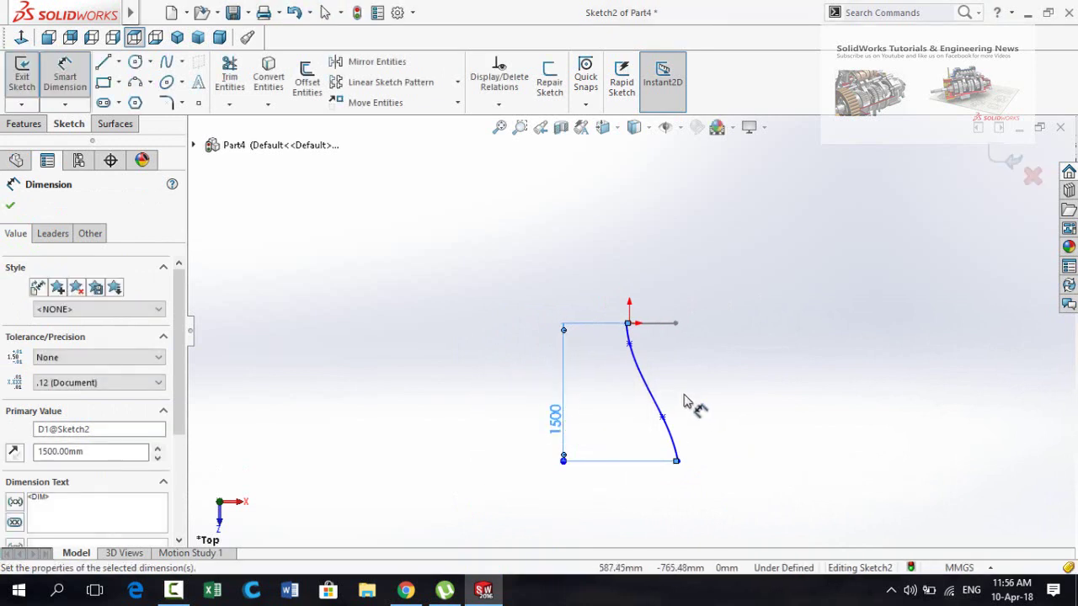
key(Escape)
Drag the spline's end and middle points to reshape it into an S-curve
scroll(685, 489, up, 3)
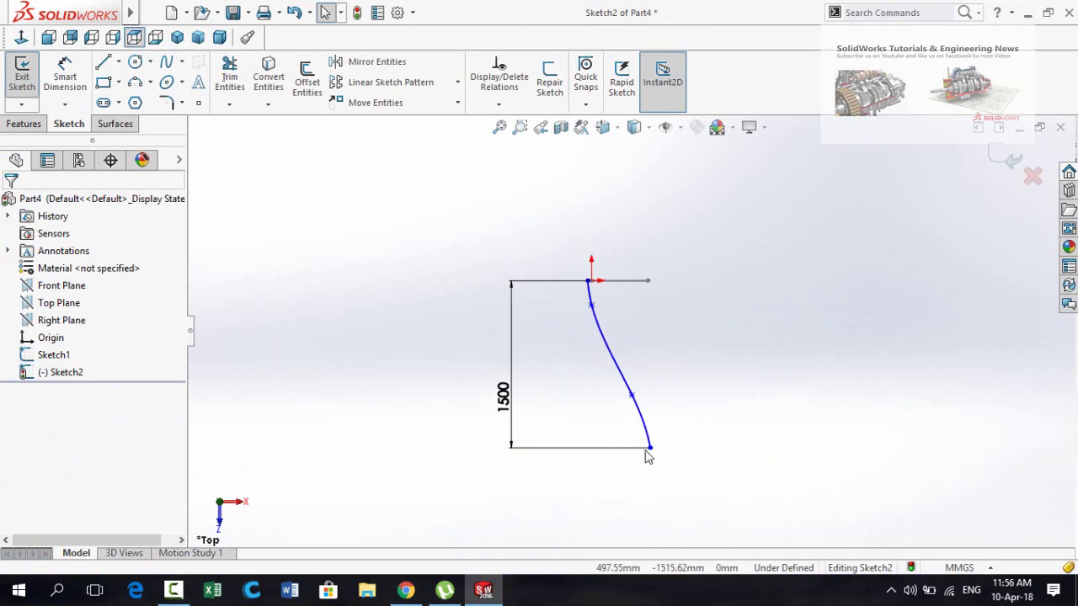
drag(651, 455, 735, 493)
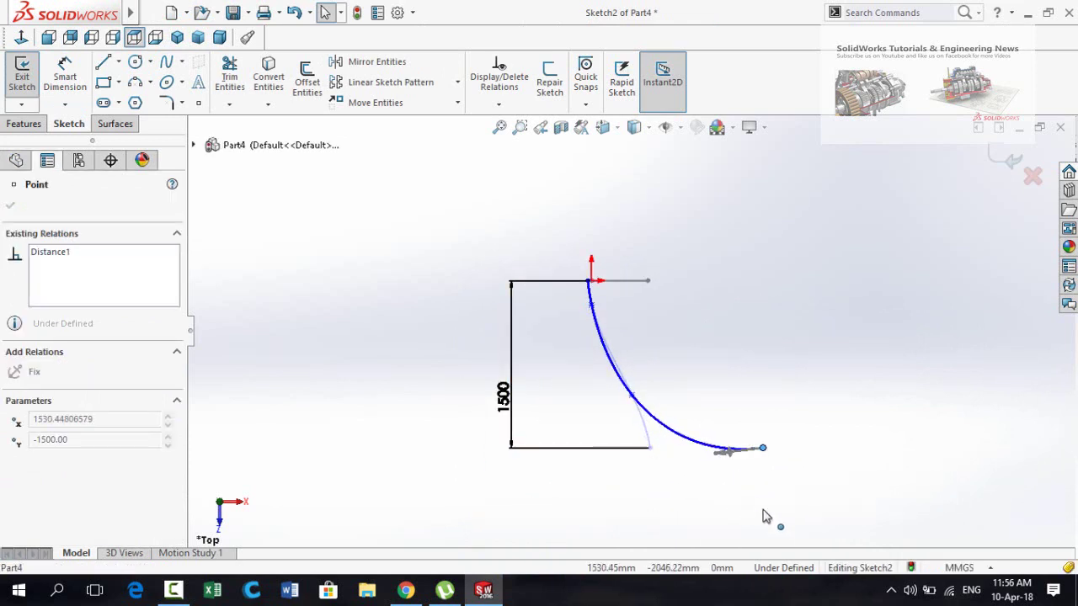
click(693, 498)
drag(637, 403, 715, 410)
click(579, 439)
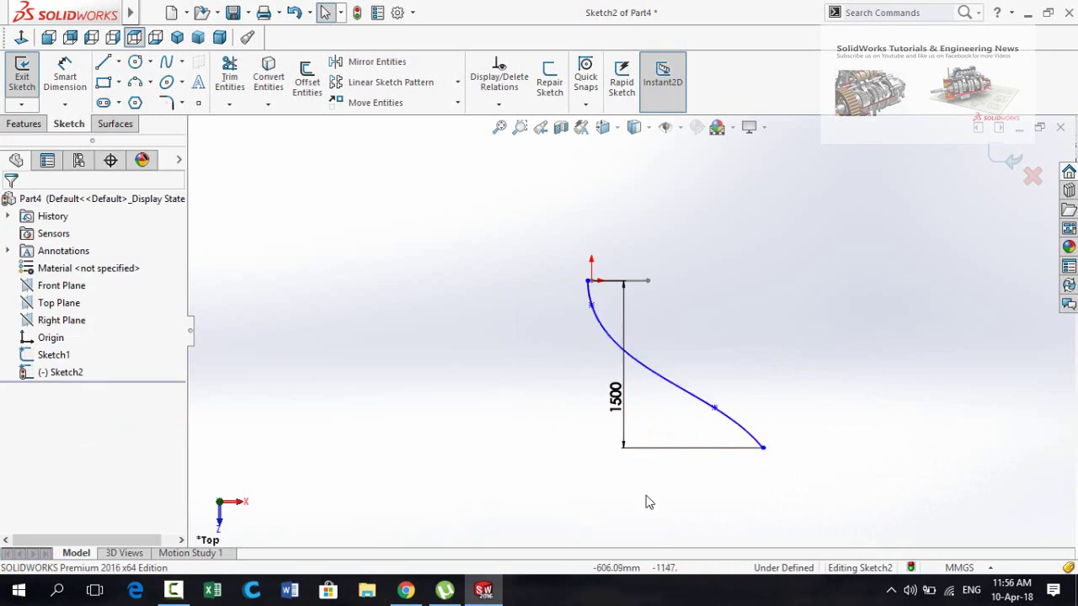
mouse_move(716, 412)
mouse_down()
mouse_move(712, 431)
mouse_move(741, 414)
mouse_move(732, 417)
mouse_up()
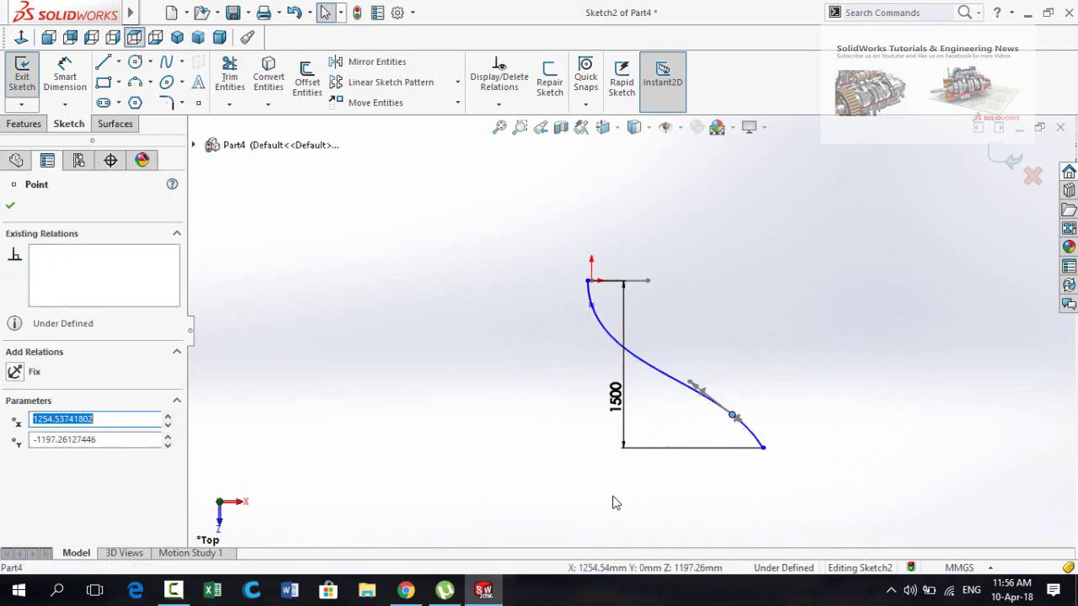
click(615, 502)
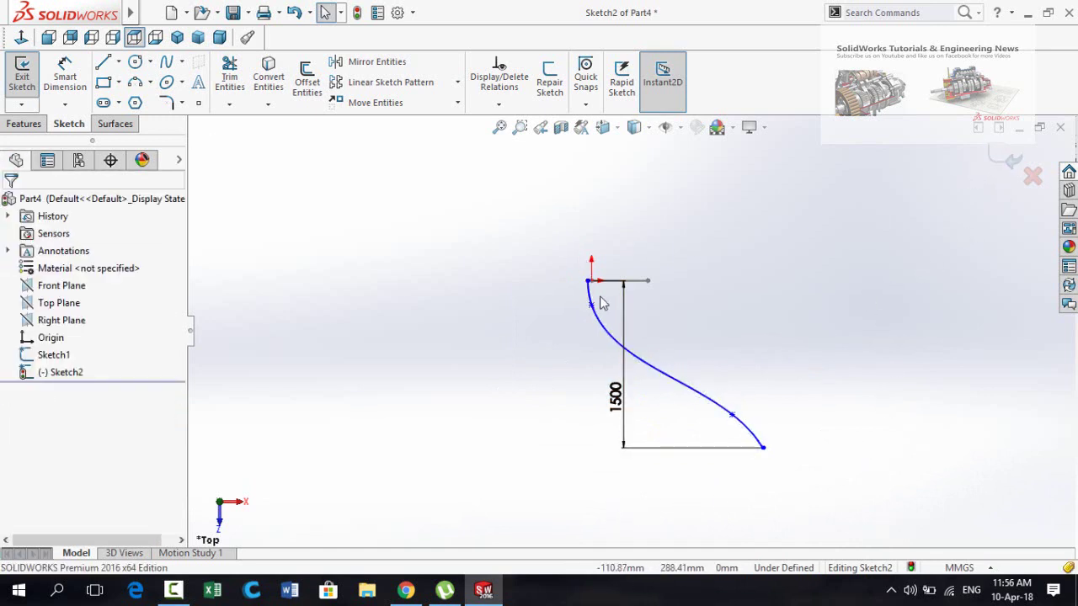
Pierce the spline's top end onto Sketch1's round nose arc and exit the sketch
scroll(601, 303, down, 5)
scroll(553, 247, up, 2)
mouse_move(580, 223)
middle_down()
mouse_move(583, 272)
mouse_move(674, 317)
mouse_move(564, 271)
middle_up()
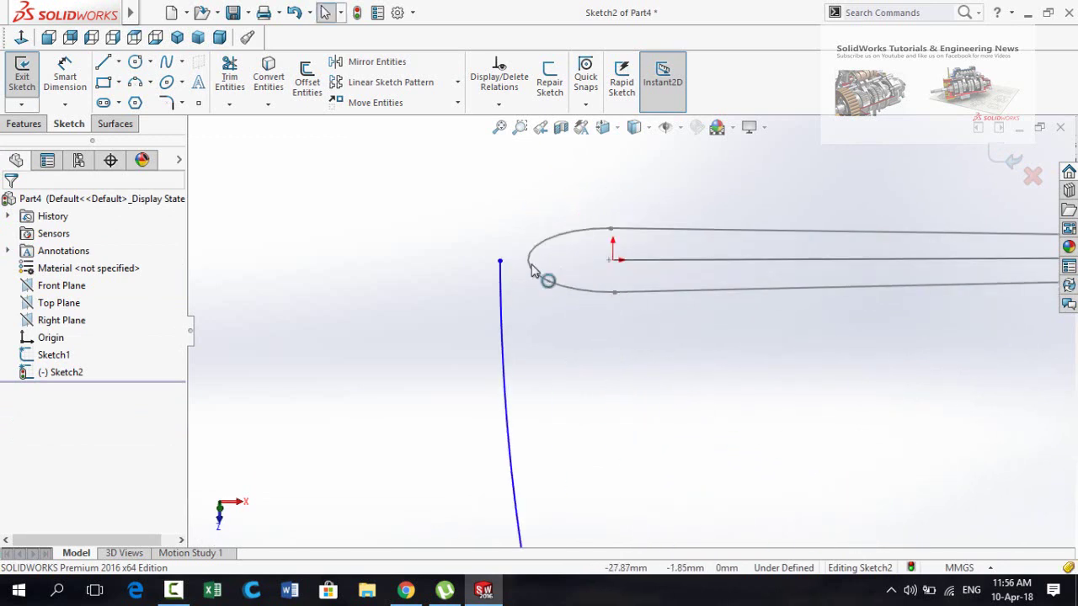
click(530, 272)
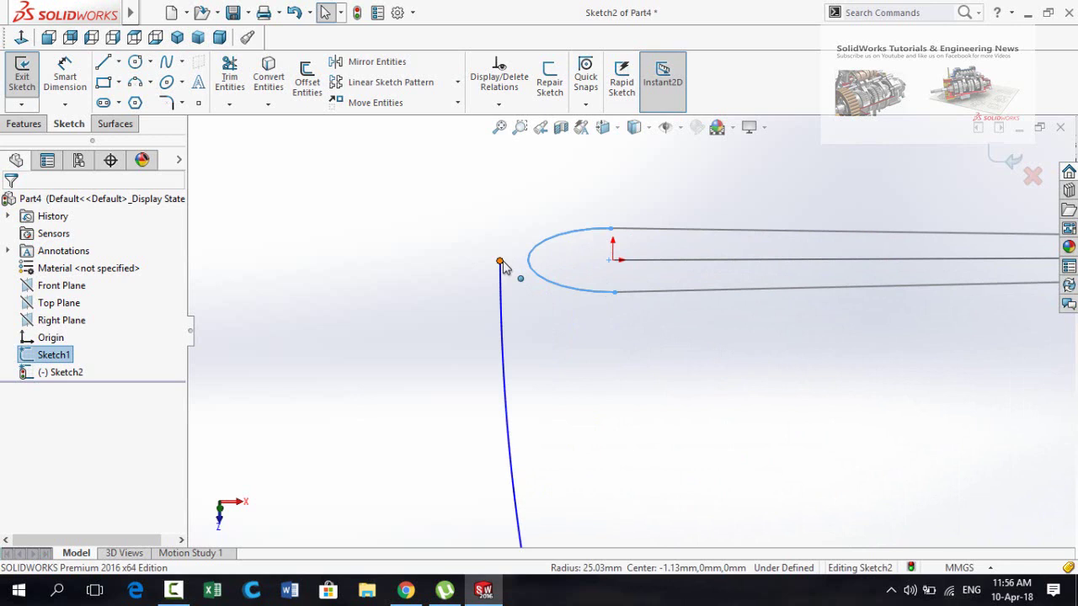
ctrl+click(500, 262)
click(602, 196)
click(638, 373)
mouse_move(639, 378)
middle_down()
mouse_move(611, 410)
mouse_move(634, 383)
middle_up()
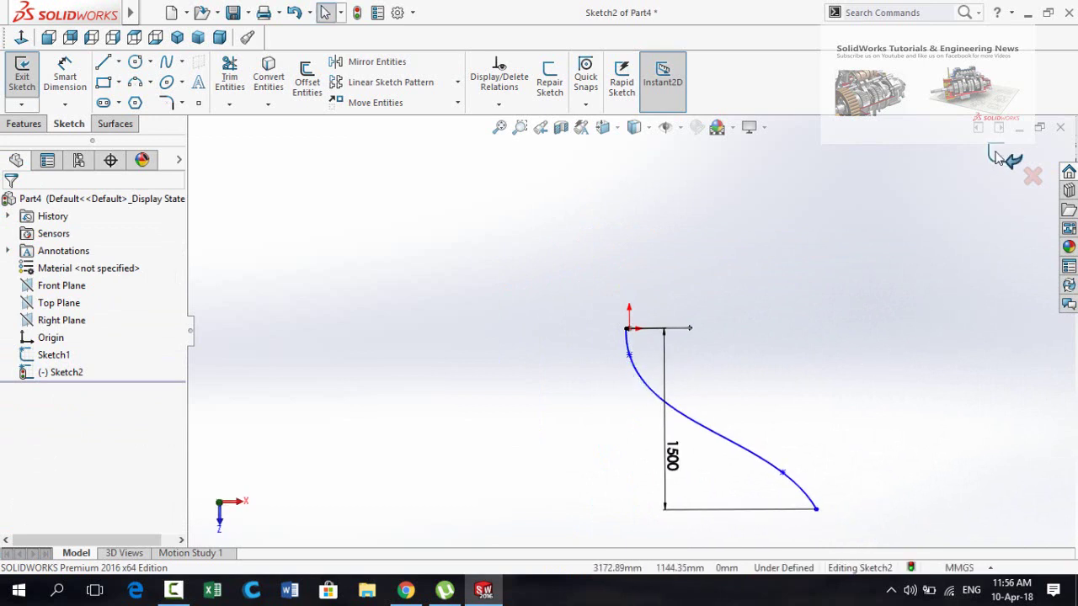
click(1007, 159)
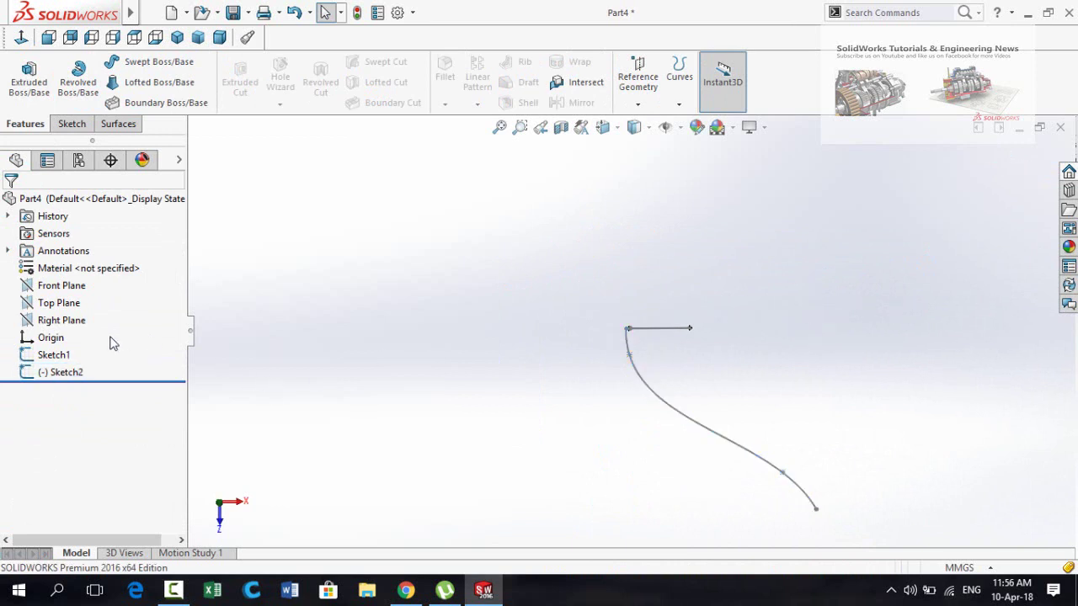
On a Top Plane sketch, draw a shallow three-point arc beside the S-shaped guide
click(53, 309)
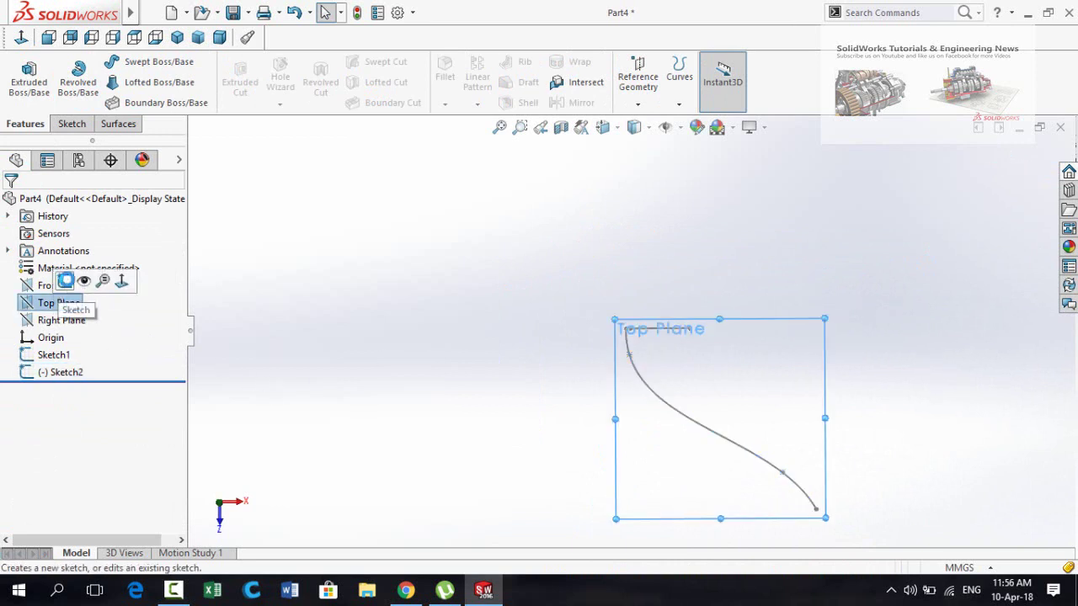
click(70, 283)
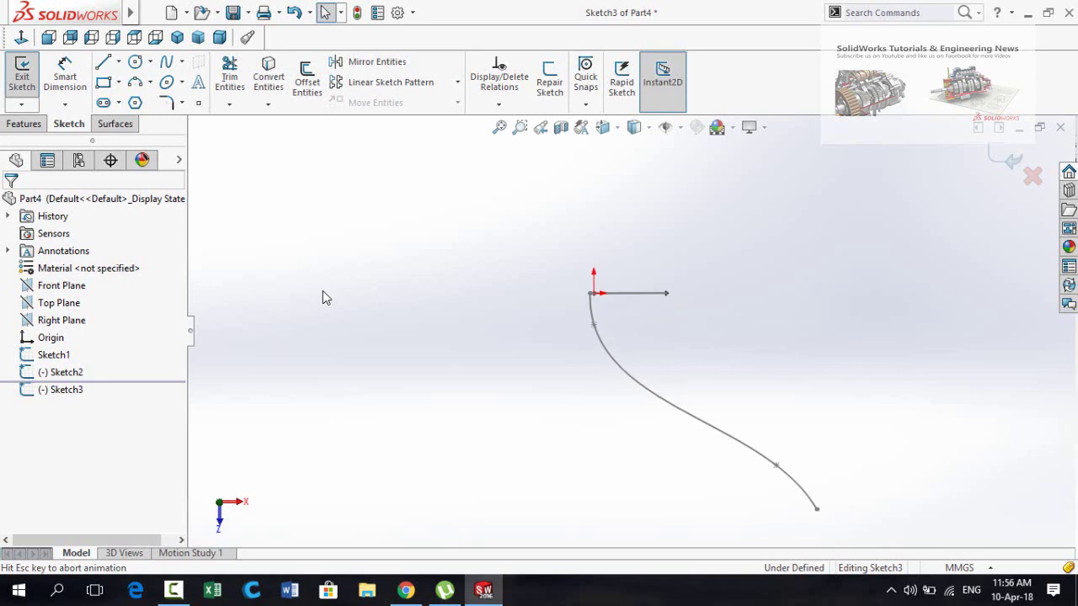
click(135, 82)
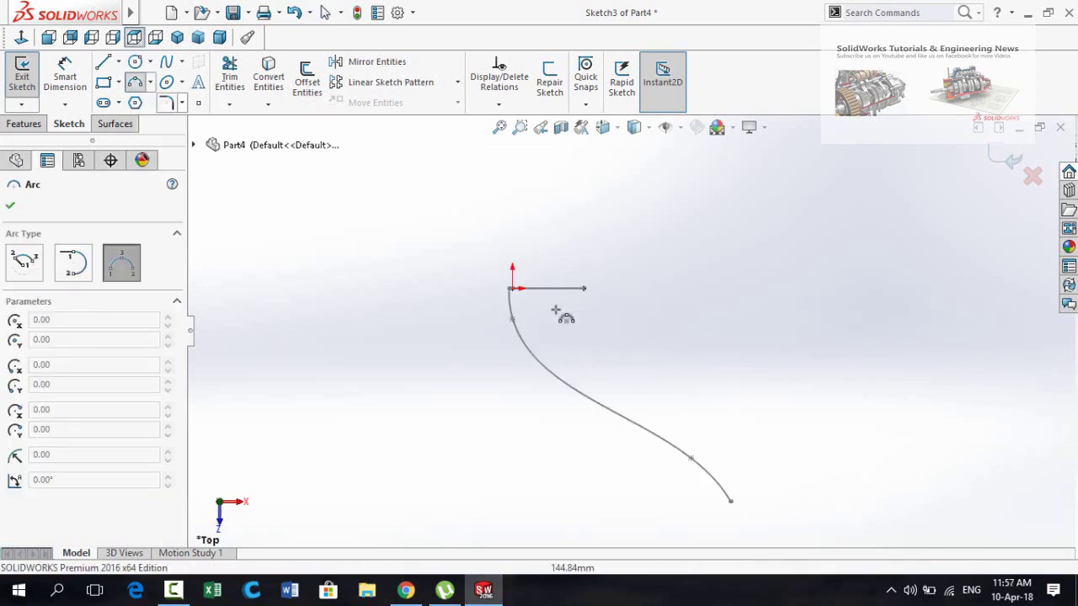
click(610, 289)
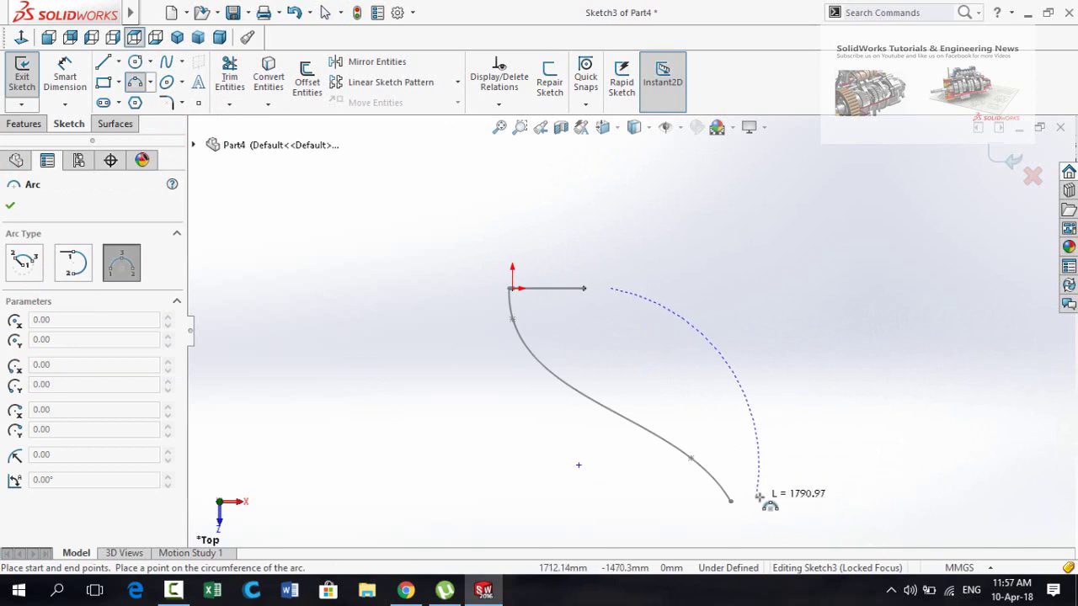
click(761, 499)
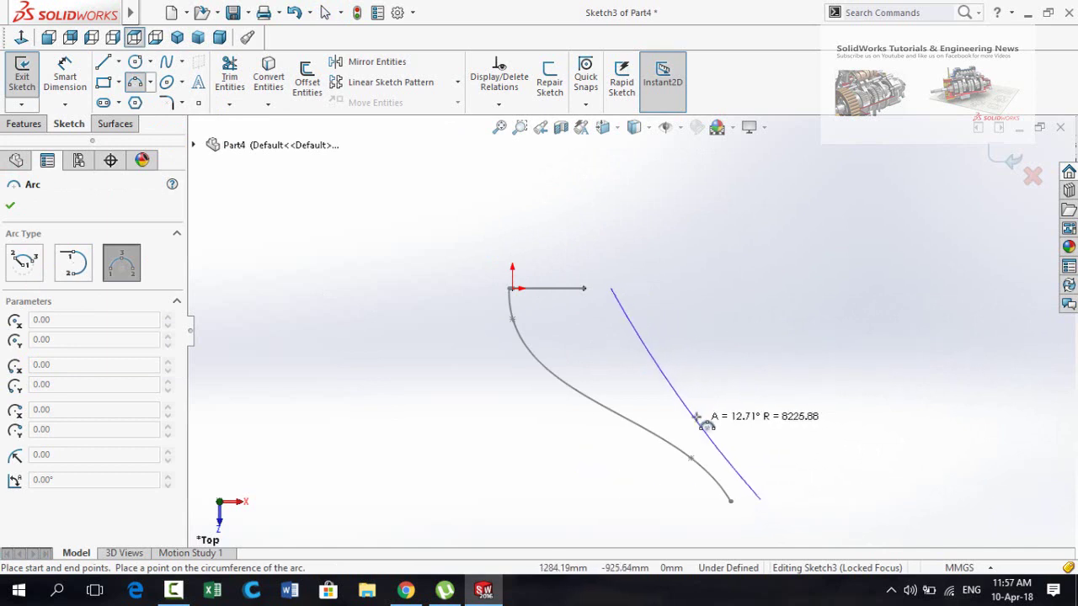
click(707, 415)
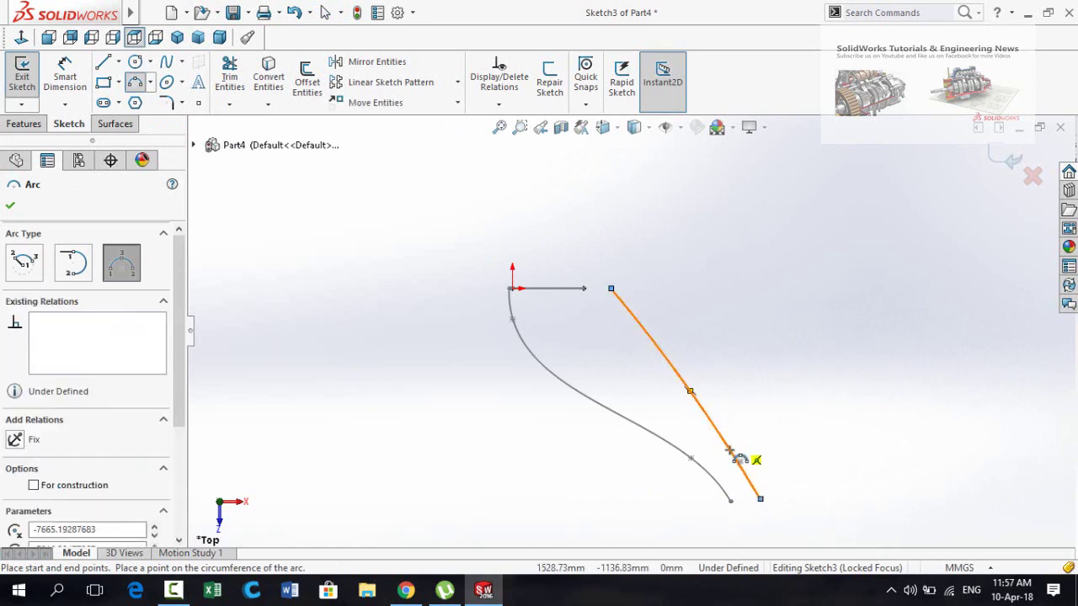
key(Escape)
scroll(575, 325, down, 5)
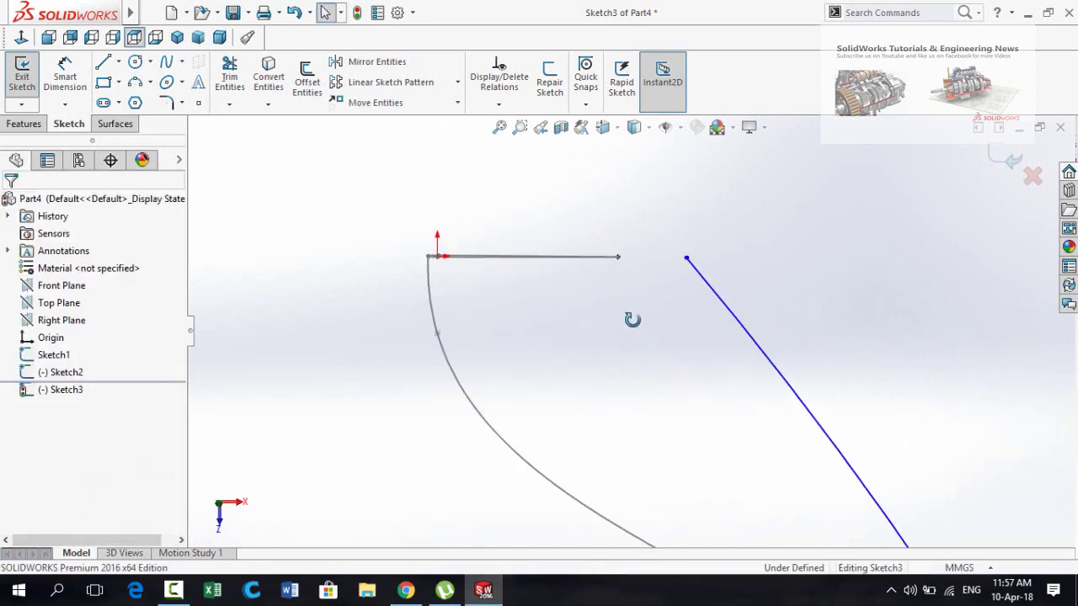
scroll(652, 290, down, 8)
Add a pierce relation between the new arc's top end and the profile arc
click(1017, 281)
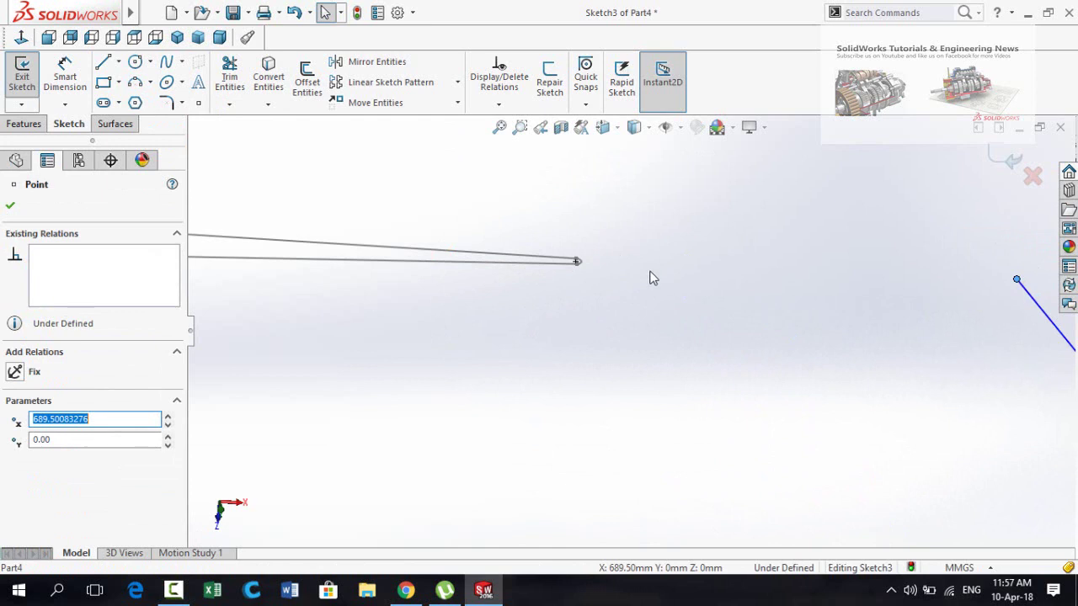
ctrl+click(581, 262)
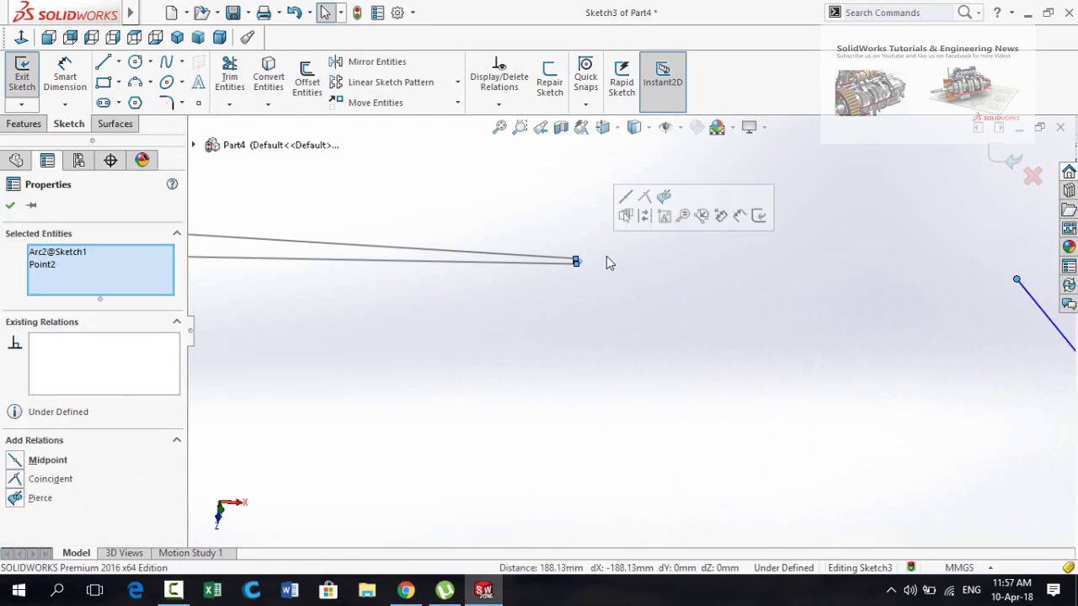
click(665, 198)
mouse_move(609, 411)
middle_down()
mouse_move(709, 534)
mouse_move(815, 510)
mouse_move(712, 414)
middle_up()
click(786, 508)
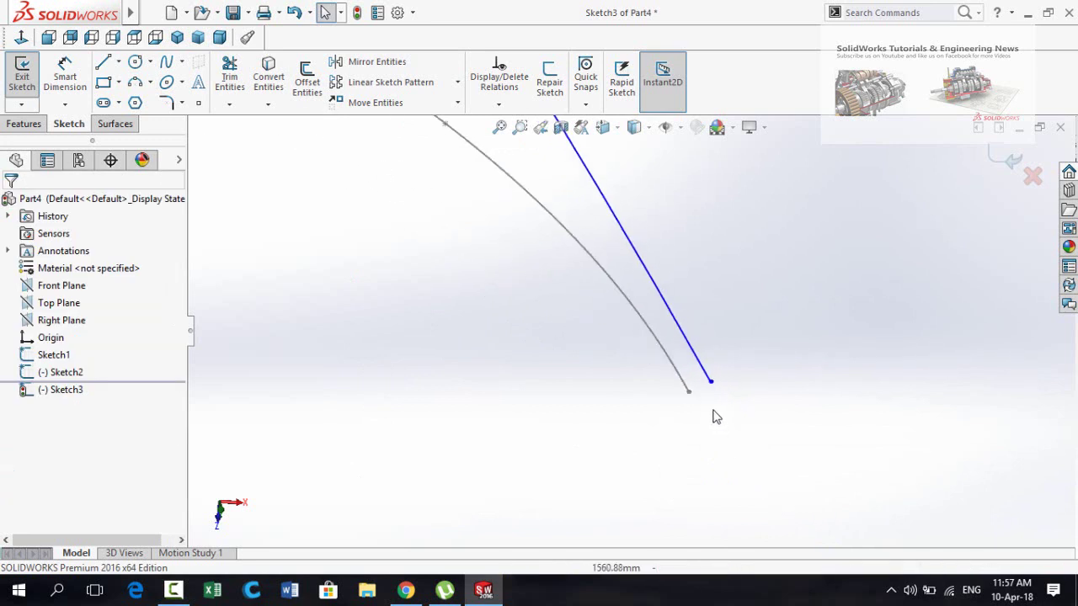
Make the new arc's bottom end level with the guide curve's bottom end
click(712, 389)
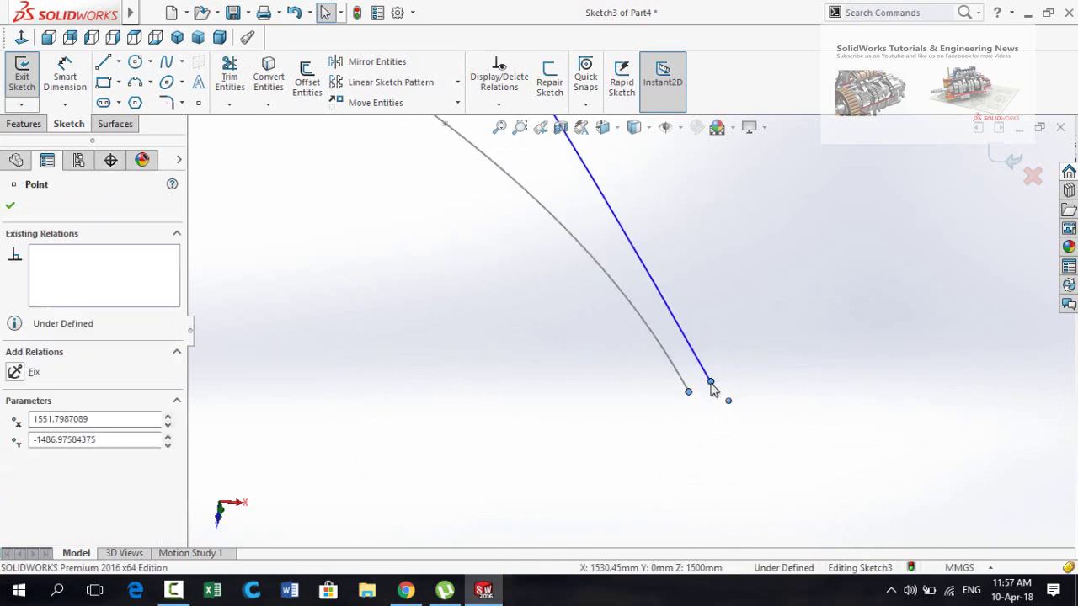
ctrl+click(715, 394)
click(754, 320)
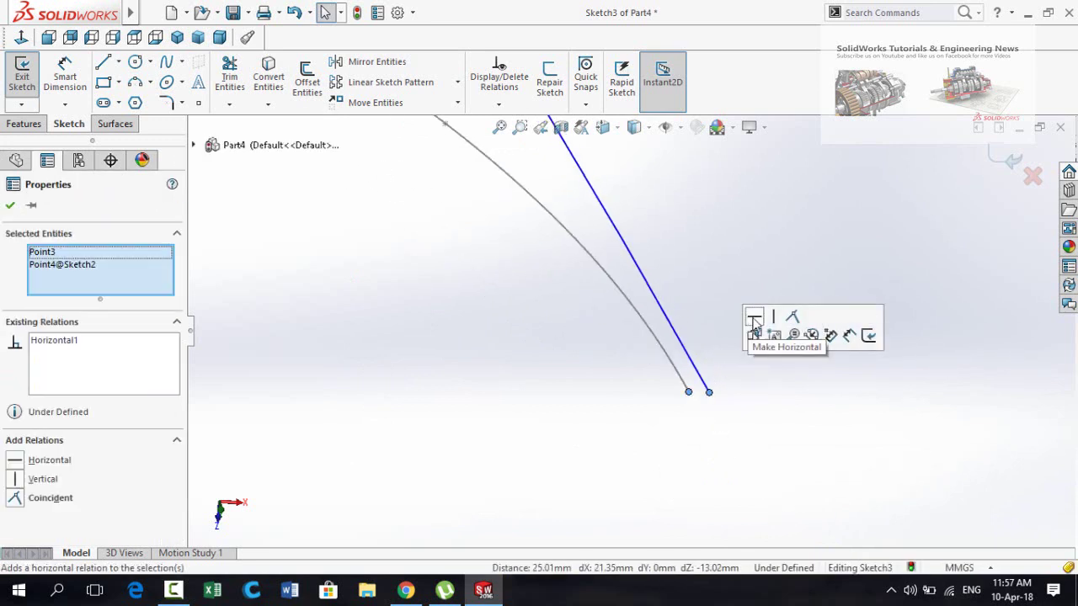
click(676, 441)
Dimension the gap between the two bottom end points as 50 mm
middle_drag(678, 435, 637, 343)
scroll(638, 344, down, 3)
right_drag(573, 407, 597, 349)
scroll(597, 349, down, 2)
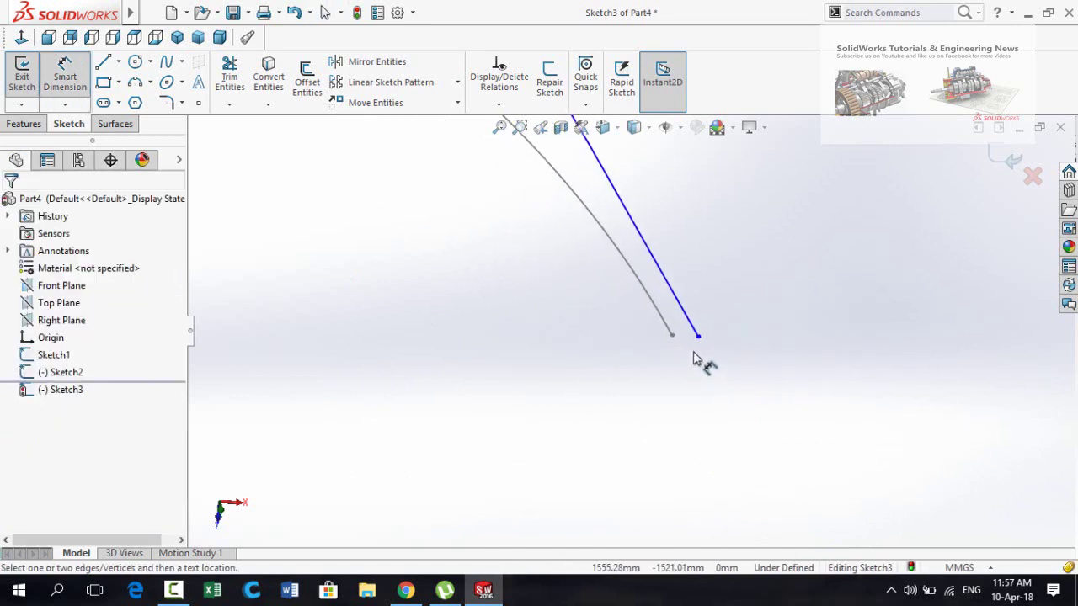
click(671, 337)
click(697, 336)
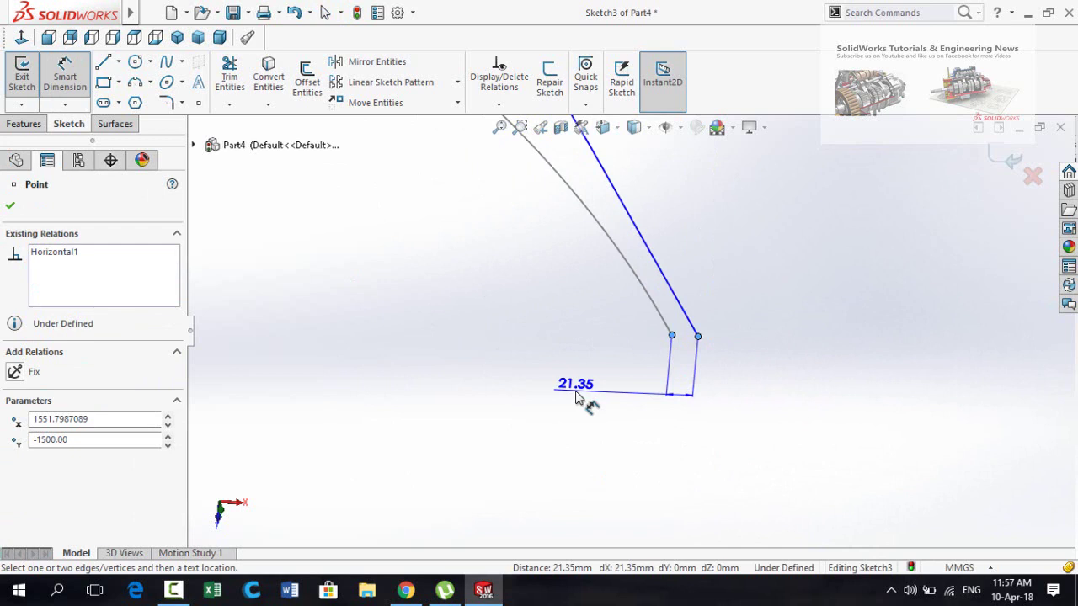
click(576, 396)
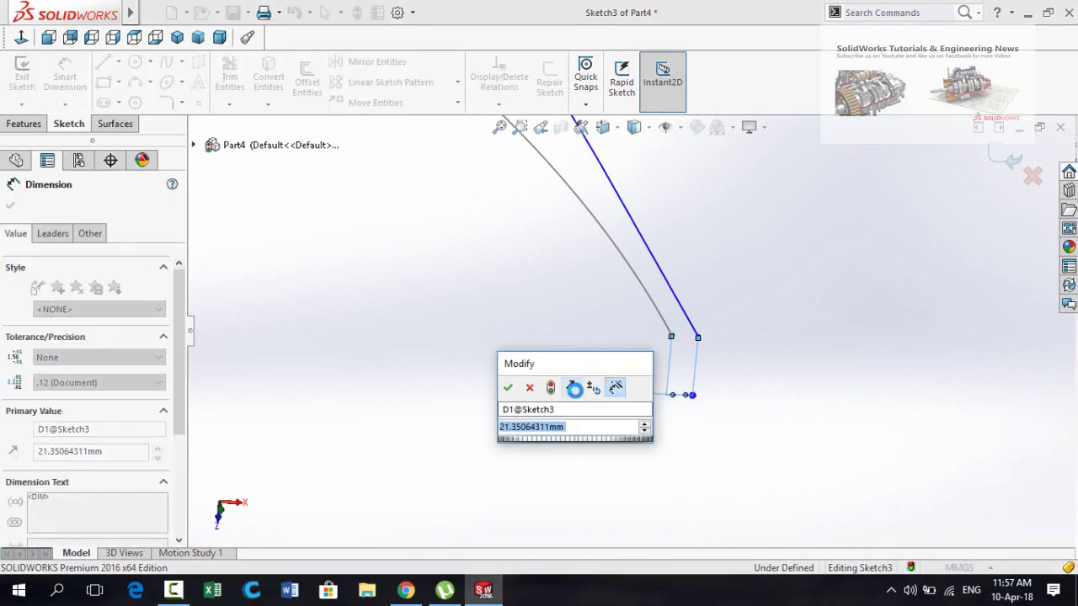
text(50)
key(Return)
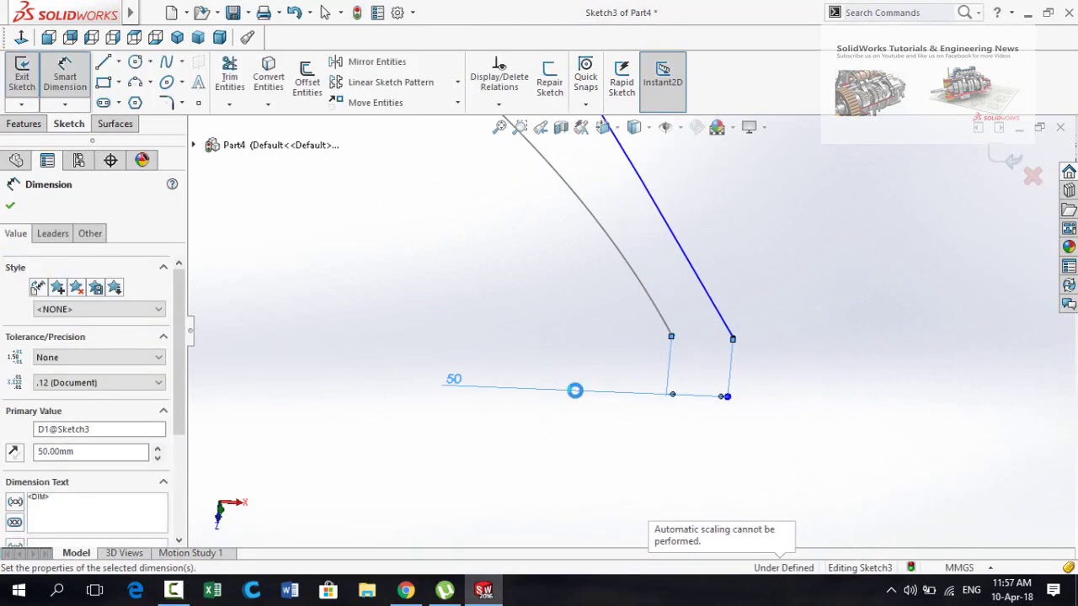
scroll(654, 289, up, 5)
key(Escape)
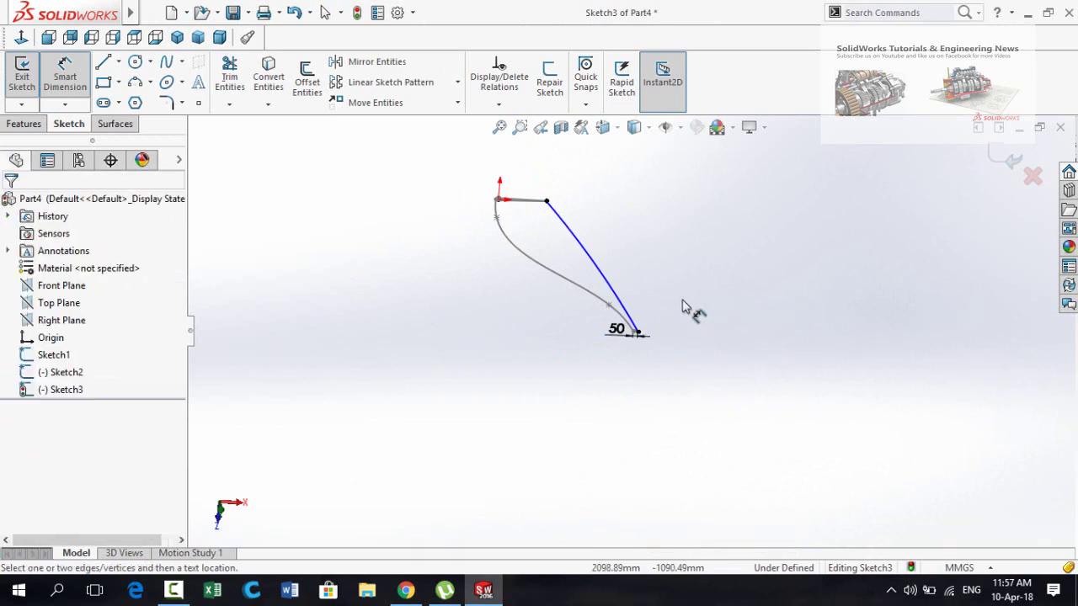
Exit Sketch3 and orbit the model to inspect the guide curves
mouse_move(666, 243)
middle_down()
mouse_move(668, 210)
mouse_move(681, 202)
mouse_move(641, 224)
mouse_move(666, 219)
mouse_move(712, 322)
middle_up()
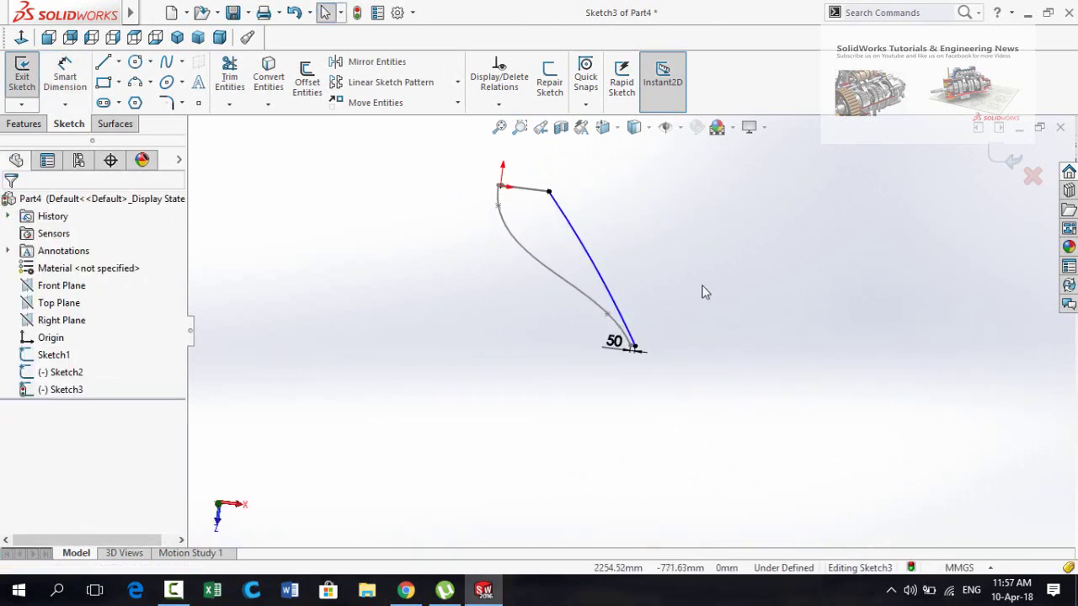
click(1007, 161)
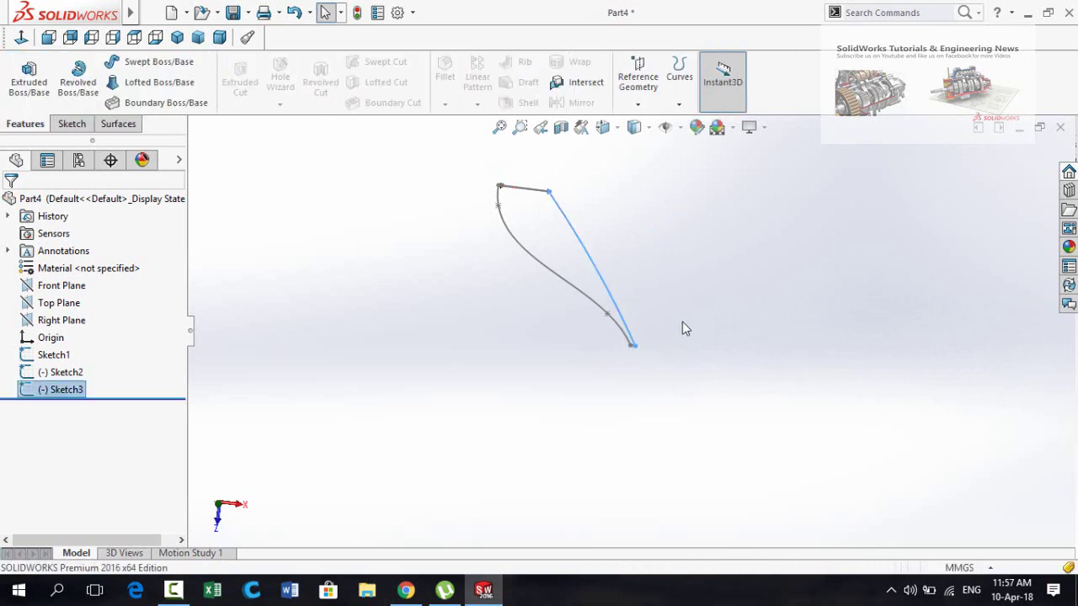
mouse_move(704, 332)
middle_down()
mouse_move(660, 184)
mouse_move(606, 380)
mouse_move(623, 283)
mouse_move(676, 332)
mouse_move(666, 383)
mouse_move(676, 368)
mouse_move(649, 329)
middle_up()
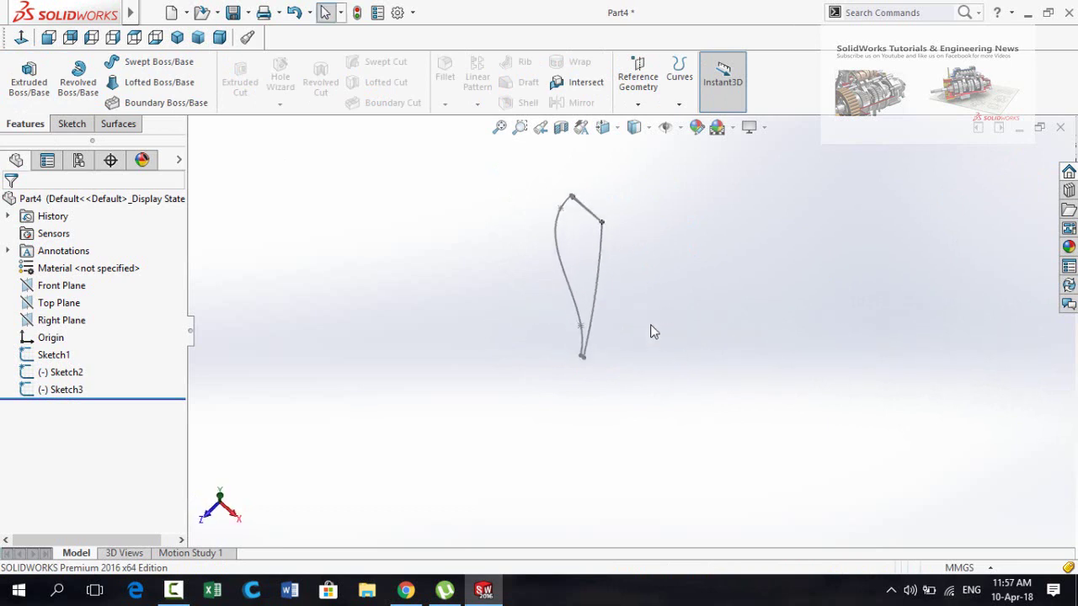
Orbit around the profile and guide curves, then open the Reference Geometry list
scroll(556, 225, down, 3)
mouse_move(498, 353)
middle_down()
mouse_move(464, 272)
mouse_move(665, 266)
middle_up()
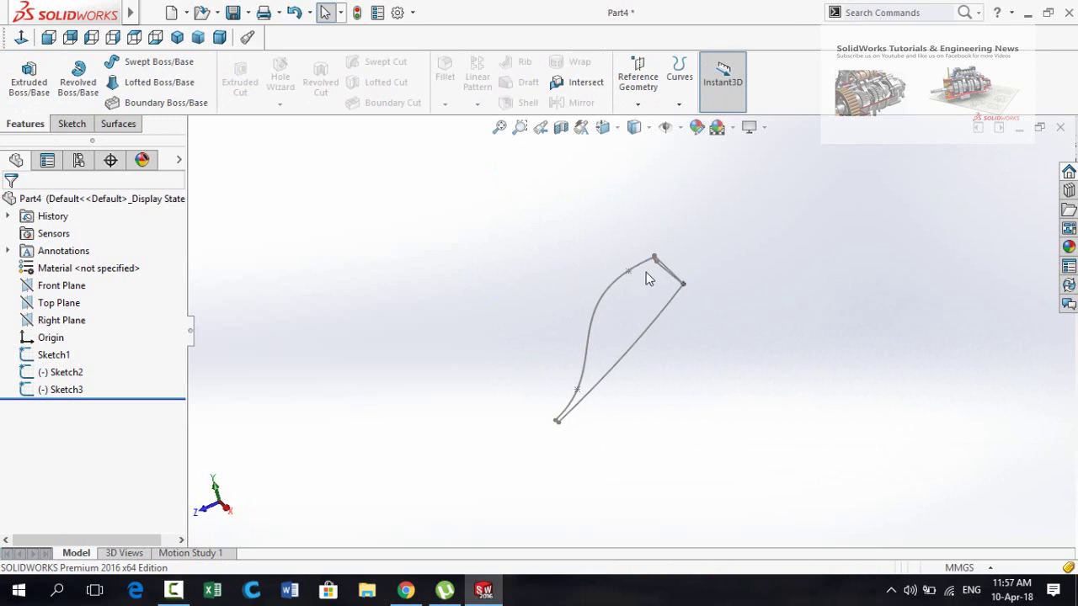
mouse_move(506, 289)
middle_down()
mouse_move(452, 221)
mouse_move(536, 323)
middle_up()
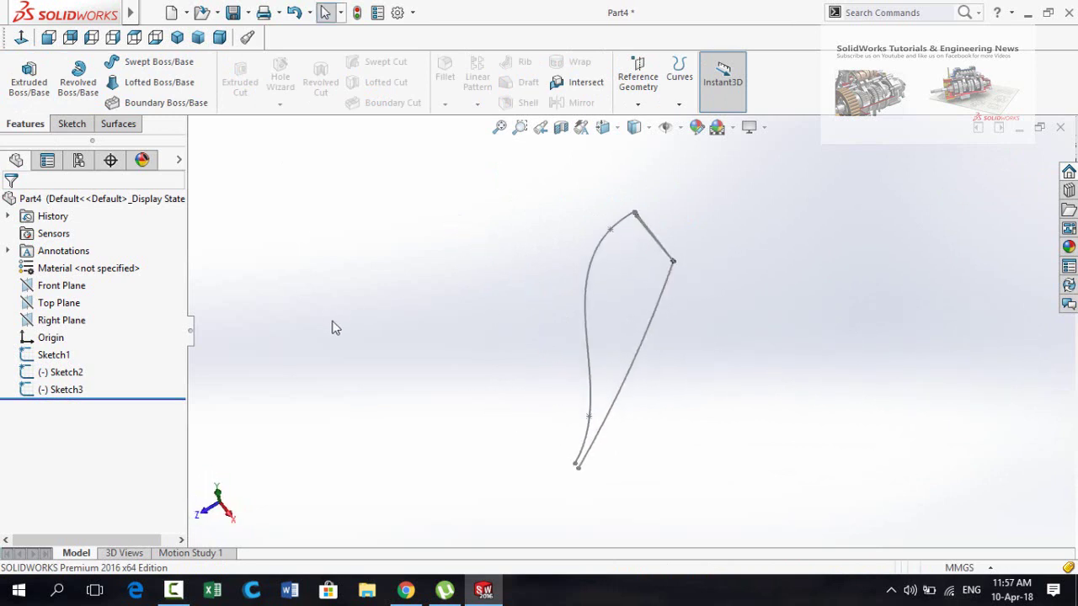
click(644, 92)
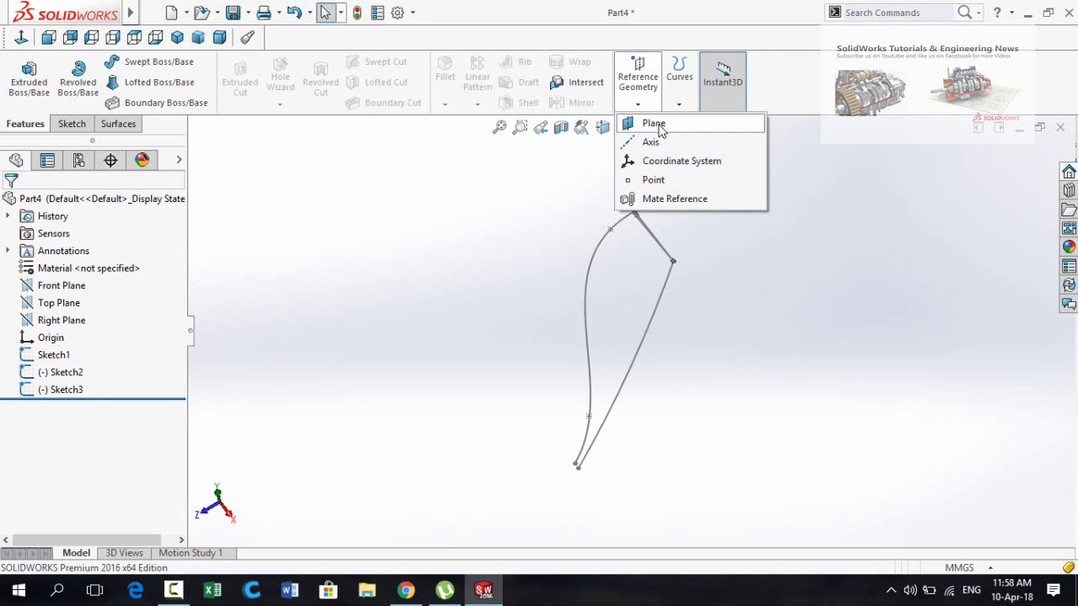
Create Plane1 parallel to the Right Plane through Sketch2's end point
click(655, 125)
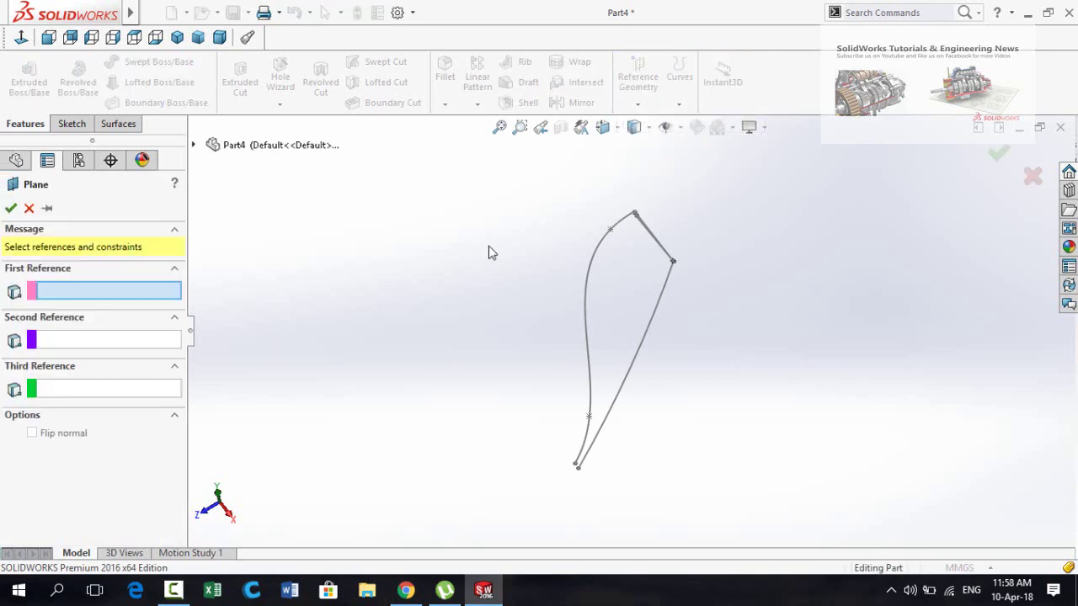
click(193, 147)
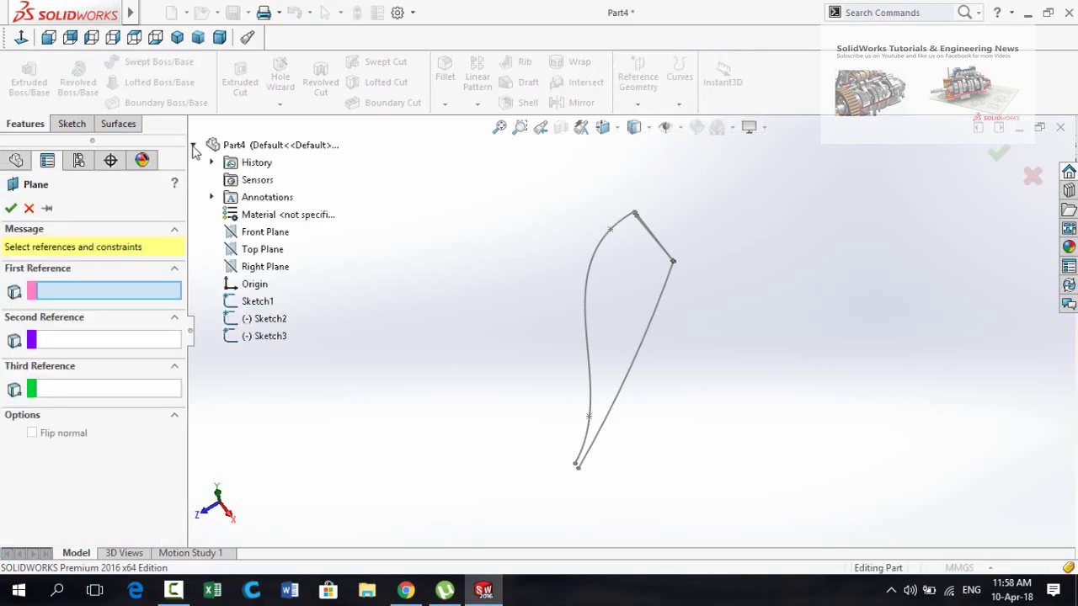
click(240, 269)
scroll(562, 202, down, 3)
scroll(562, 202, down, 4)
click(661, 291)
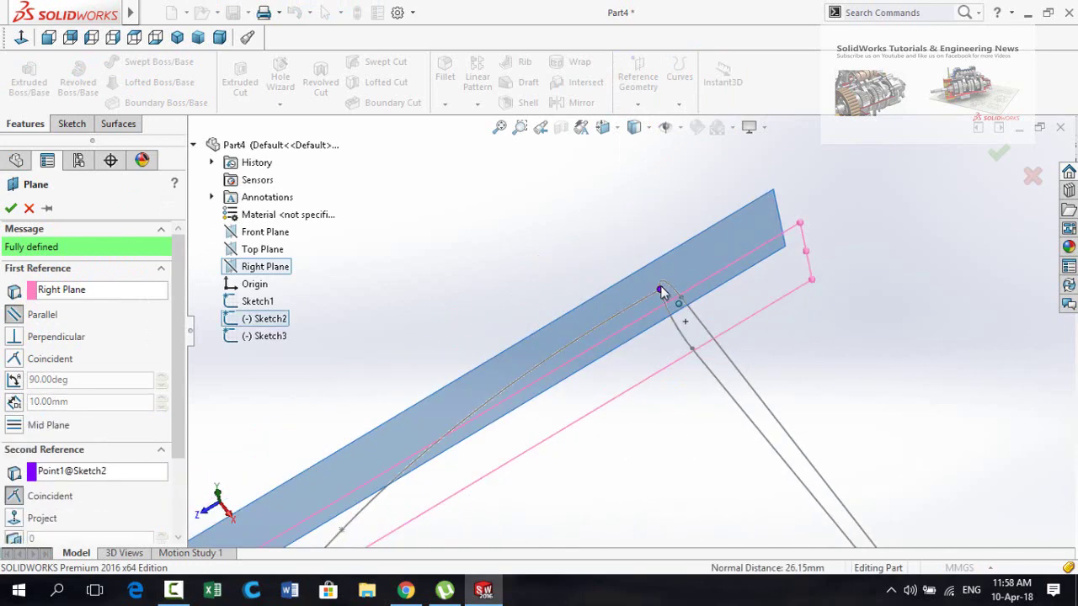
scroll(665, 343, up, 6)
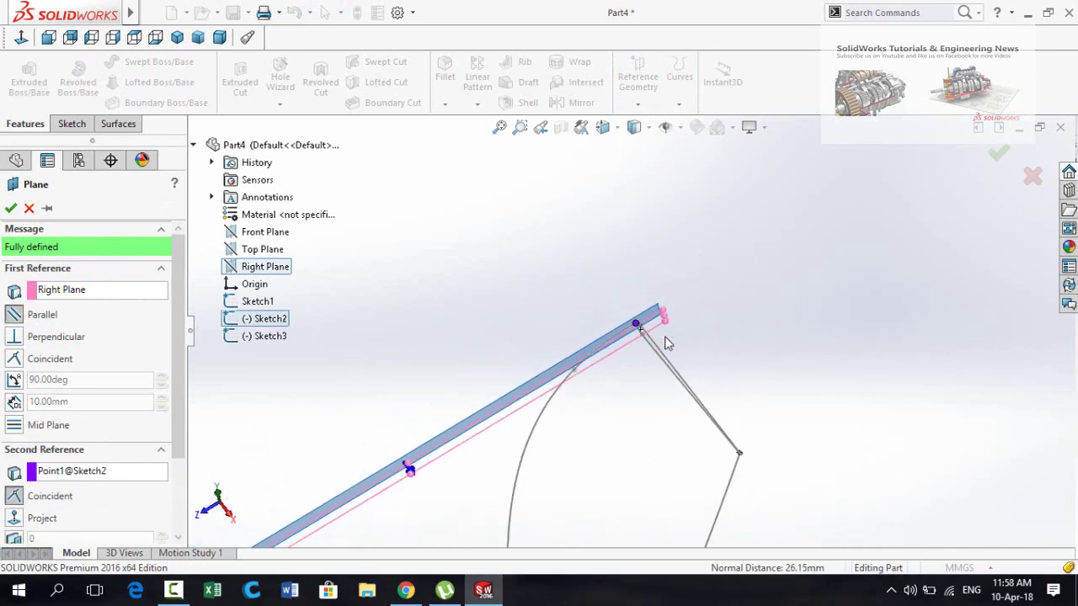
click(10, 209)
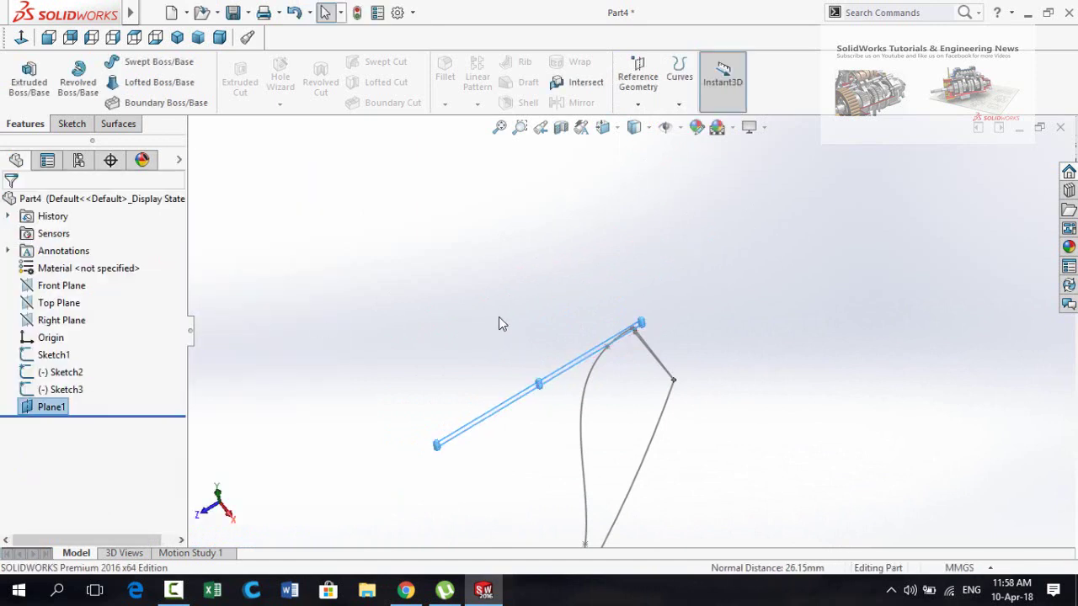
scroll(560, 415, down, 3)
click(528, 324)
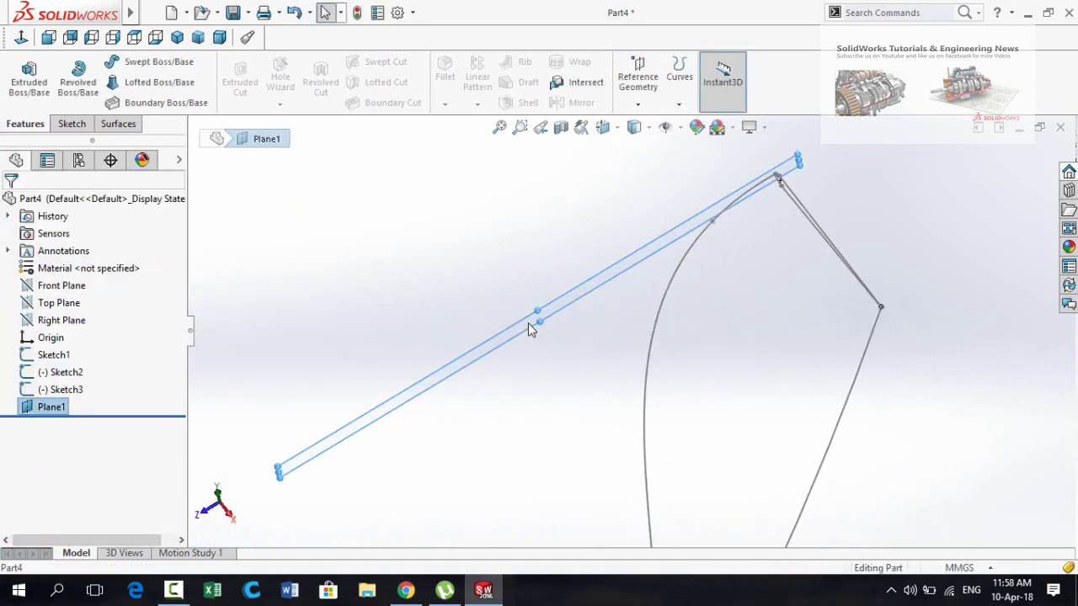
Start a sketch on Plane1 and begin a spline at the sketch origin
click(590, 275)
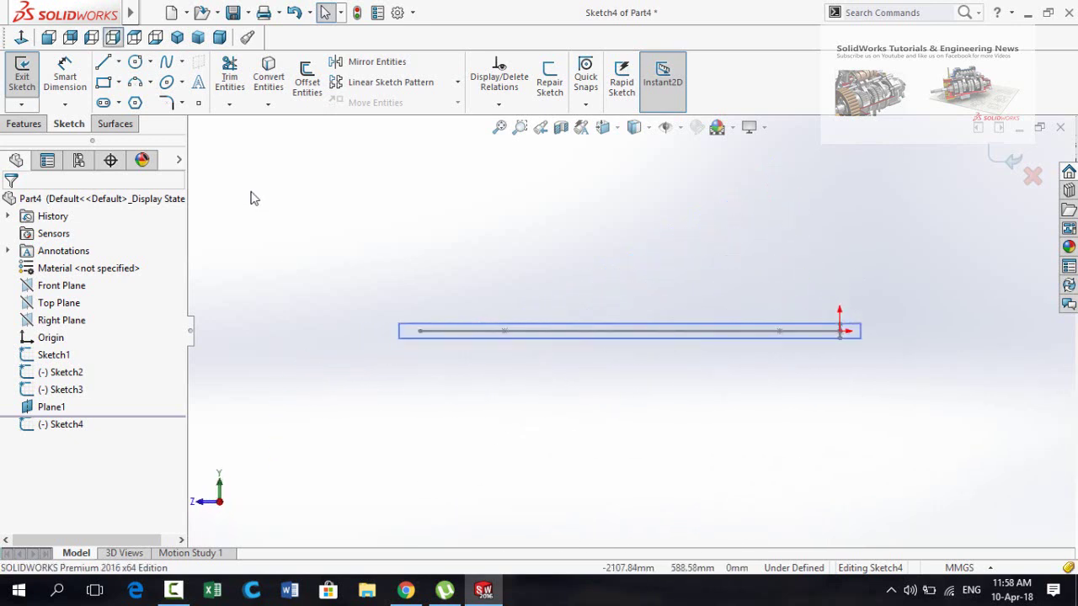
click(166, 61)
scroll(842, 341, down, 5)
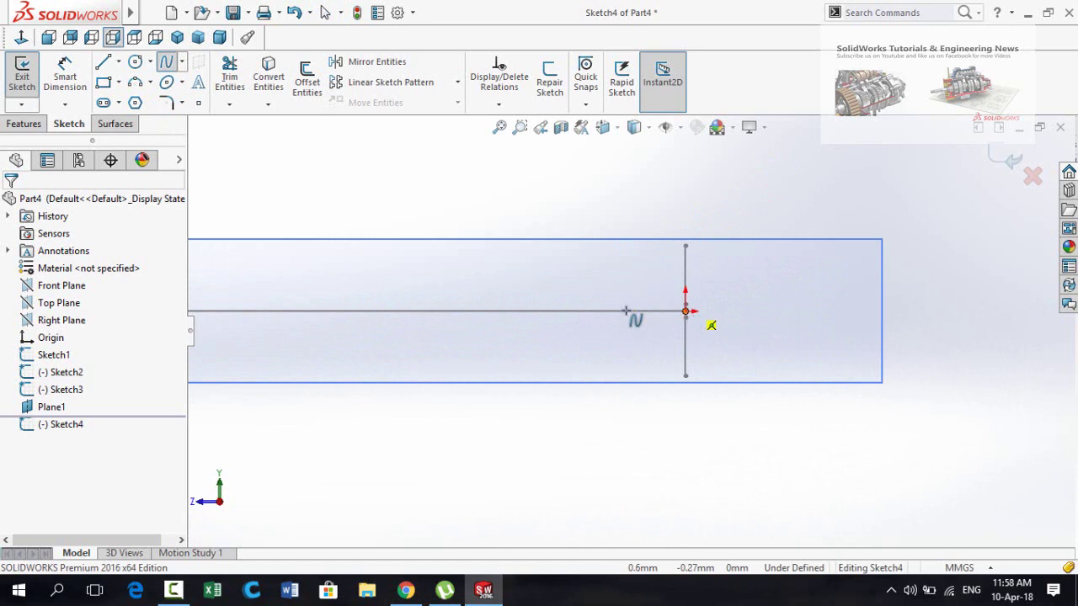
click(686, 310)
scroll(513, 380, up, 6)
scroll(471, 353, down, 2)
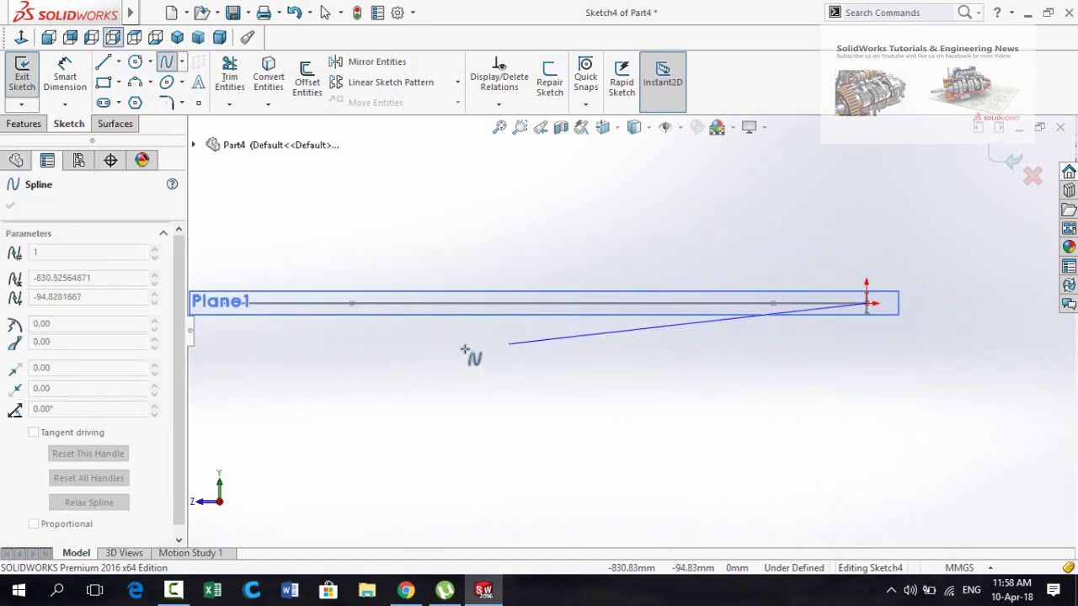
scroll(463, 350, down, 1)
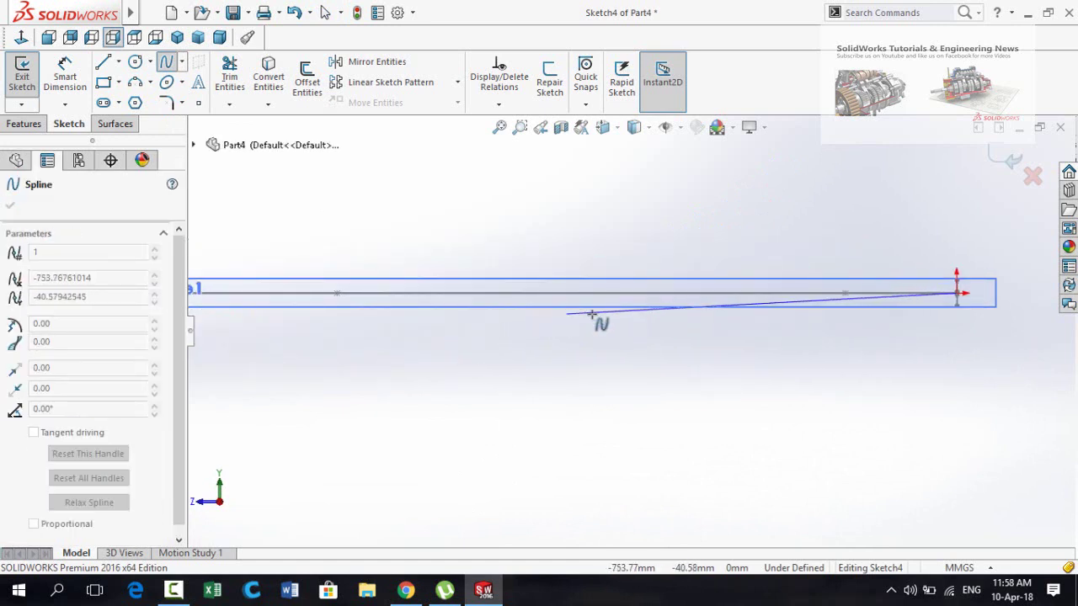
Finish the shallow spline with one more point and exit Sketch4
click(683, 309)
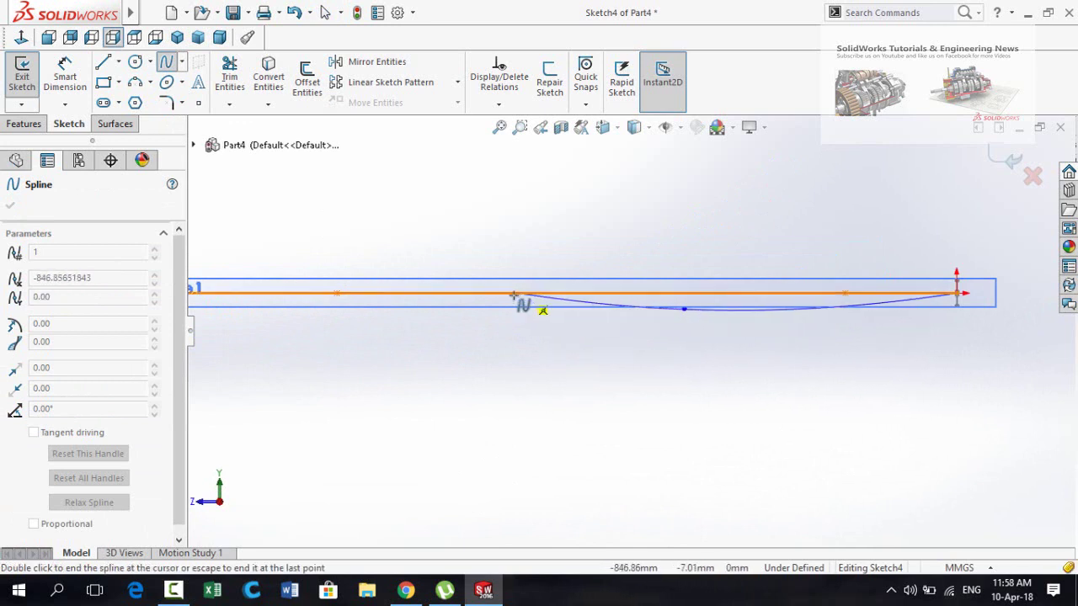
scroll(388, 295, up, 2)
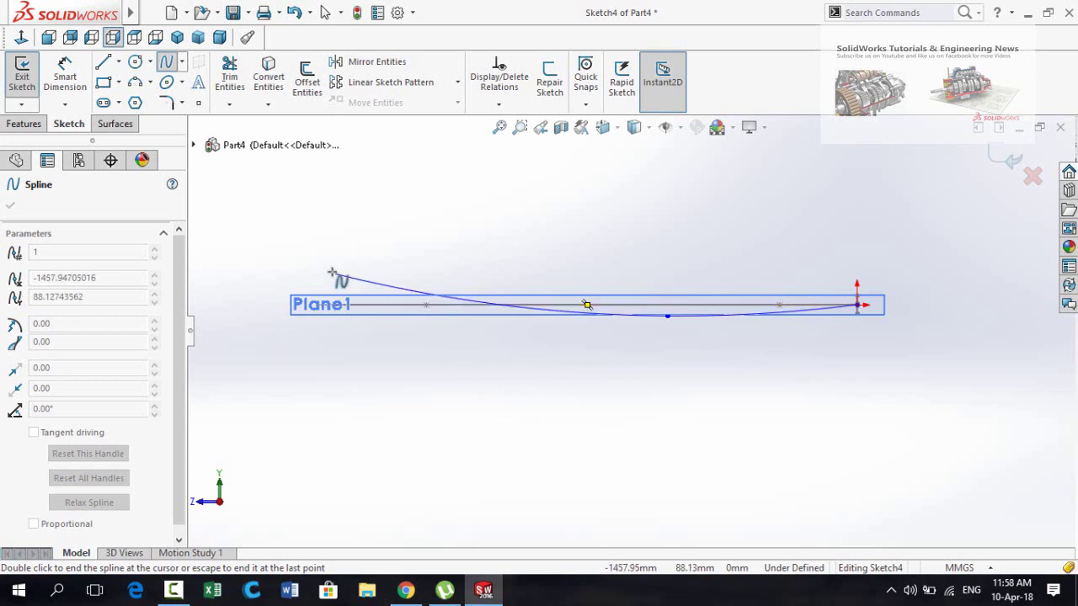
scroll(334, 278, down, 2)
scroll(336, 279, down, 2)
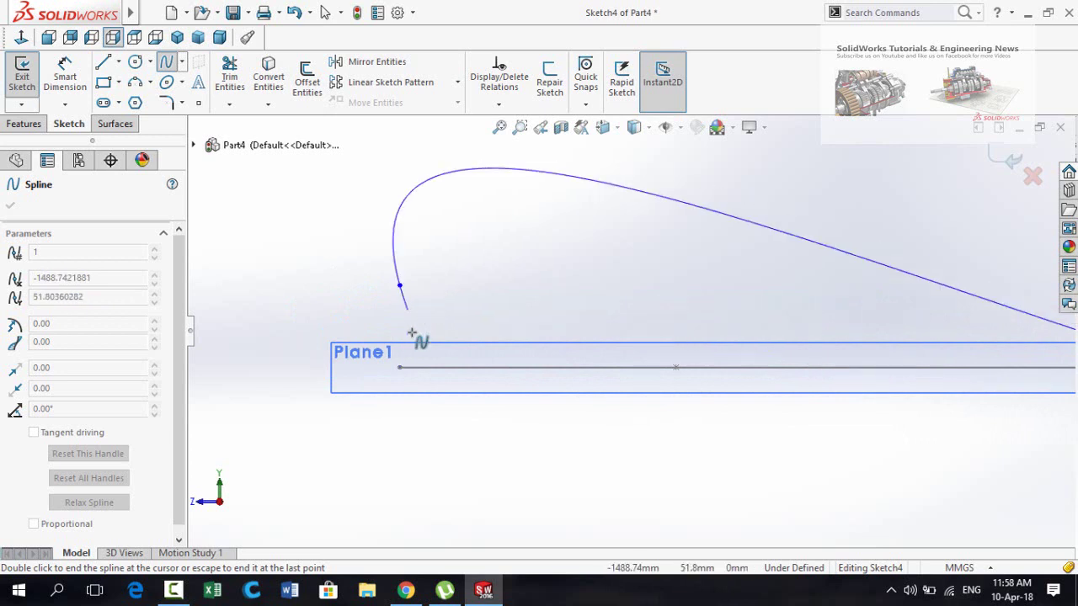
key(Escape)
key(f)
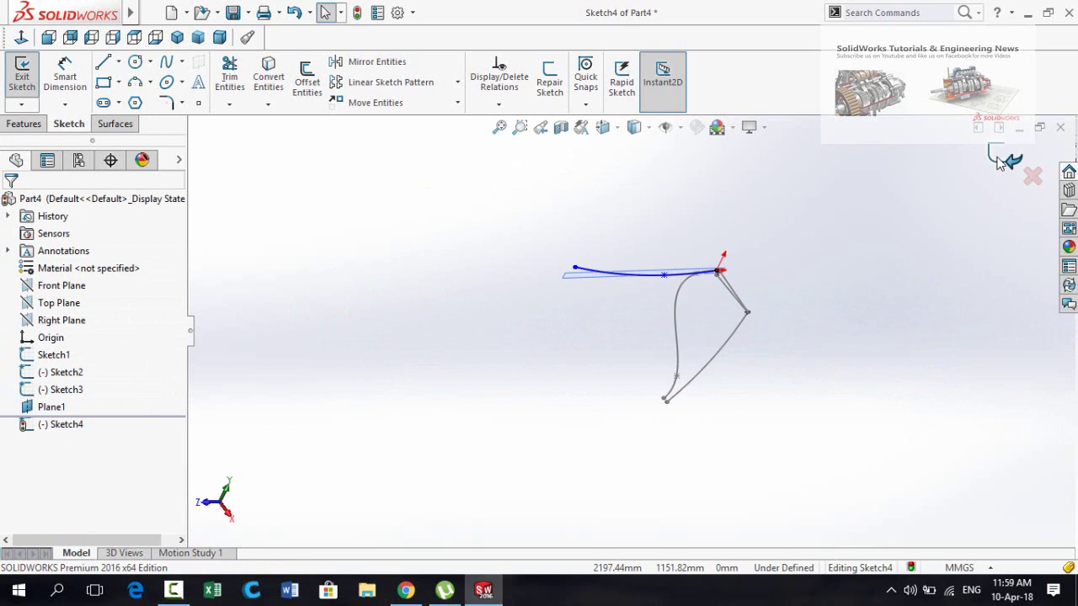
click(998, 162)
mouse_move(758, 353)
middle_down()
mouse_move(757, 306)
mouse_move(686, 285)
middle_up()
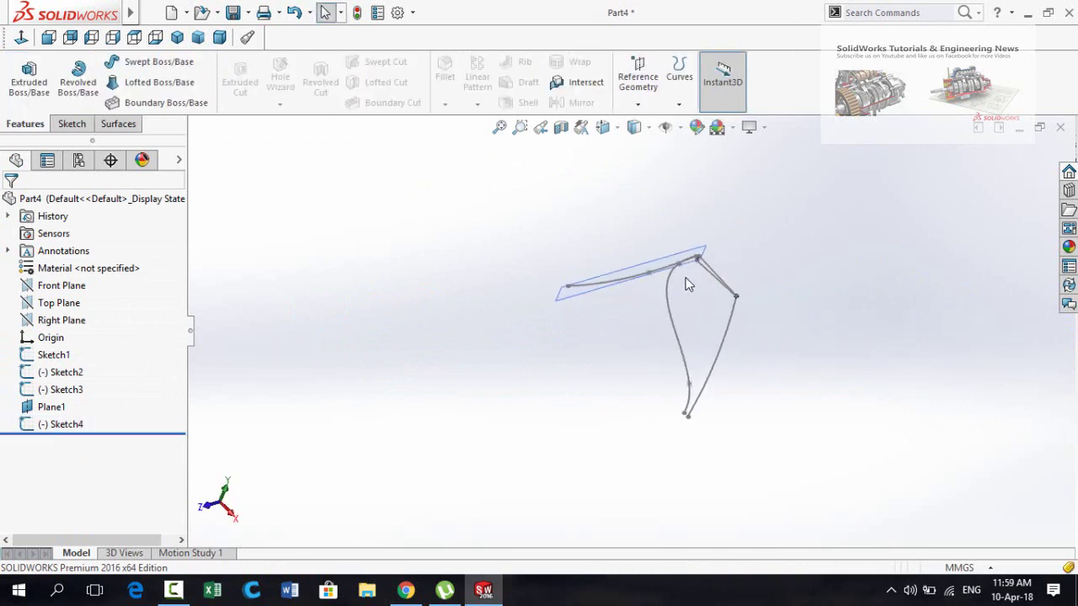
Hide Plane1, then create Plane2 parallel to the Right Plane through Sketch3's end point
click(662, 271)
click(723, 215)
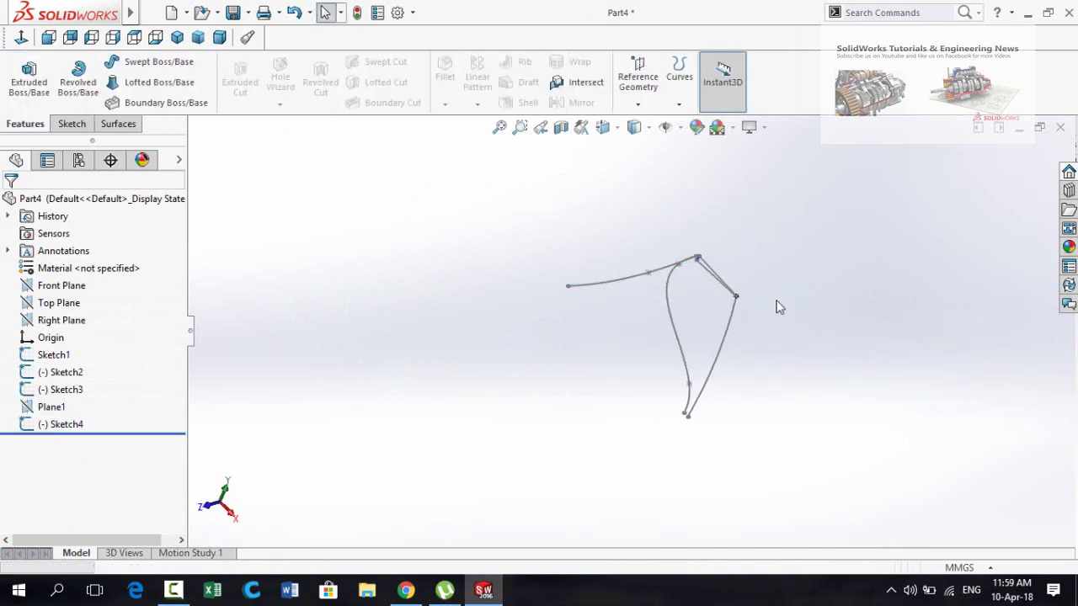
click(637, 80)
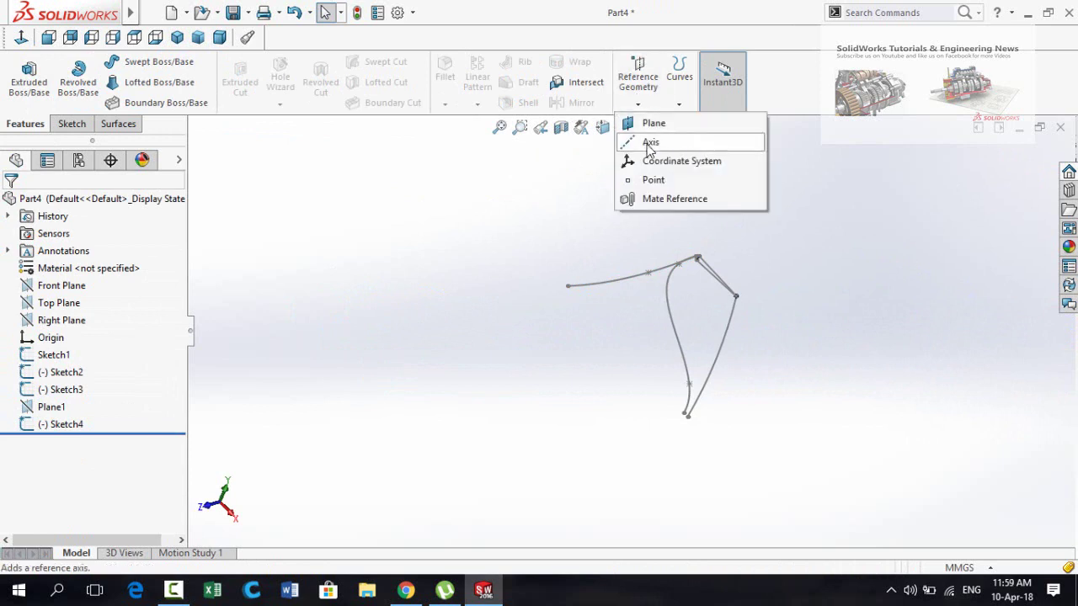
click(633, 122)
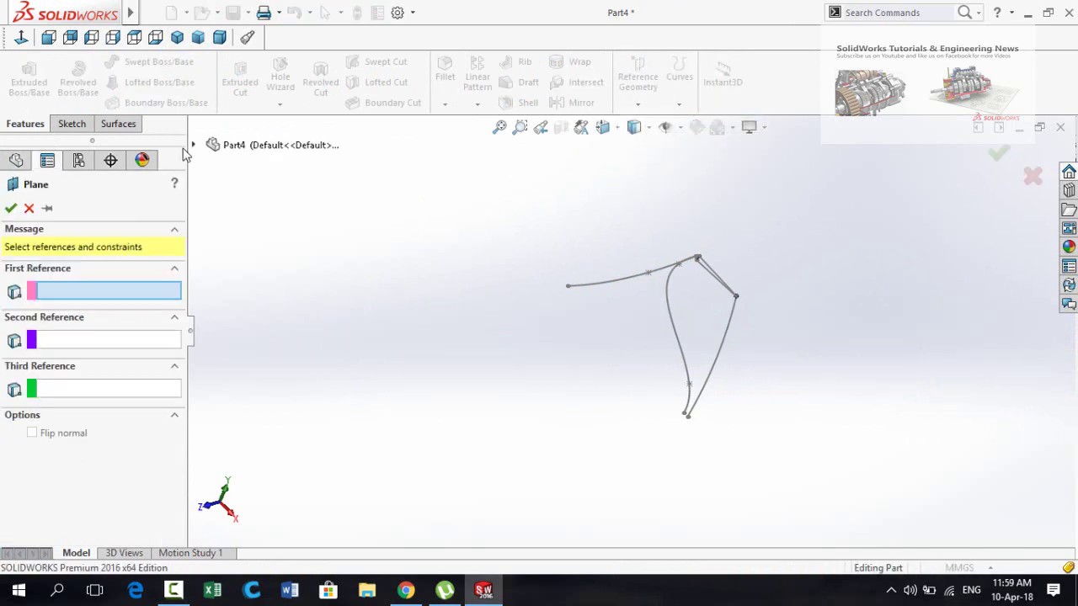
click(194, 146)
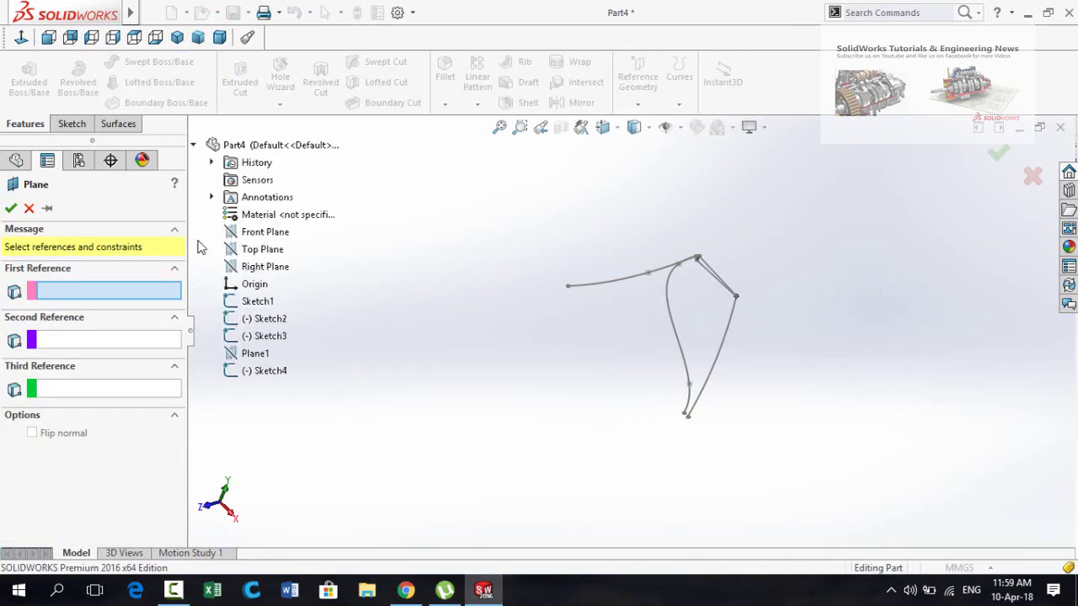
click(234, 271)
scroll(713, 317, down, 5)
scroll(623, 326, up, 2)
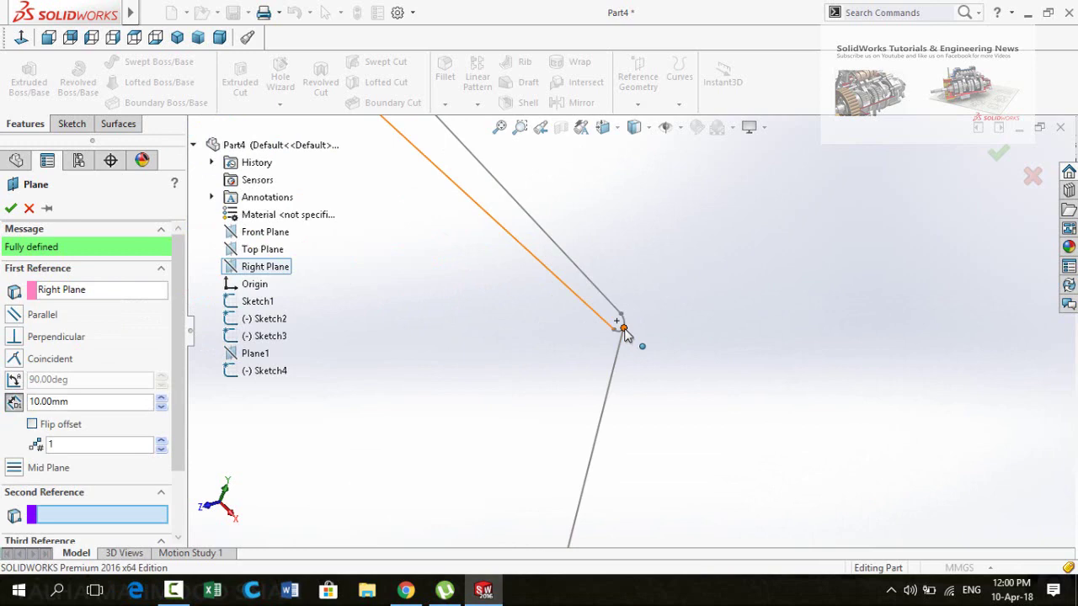
click(623, 328)
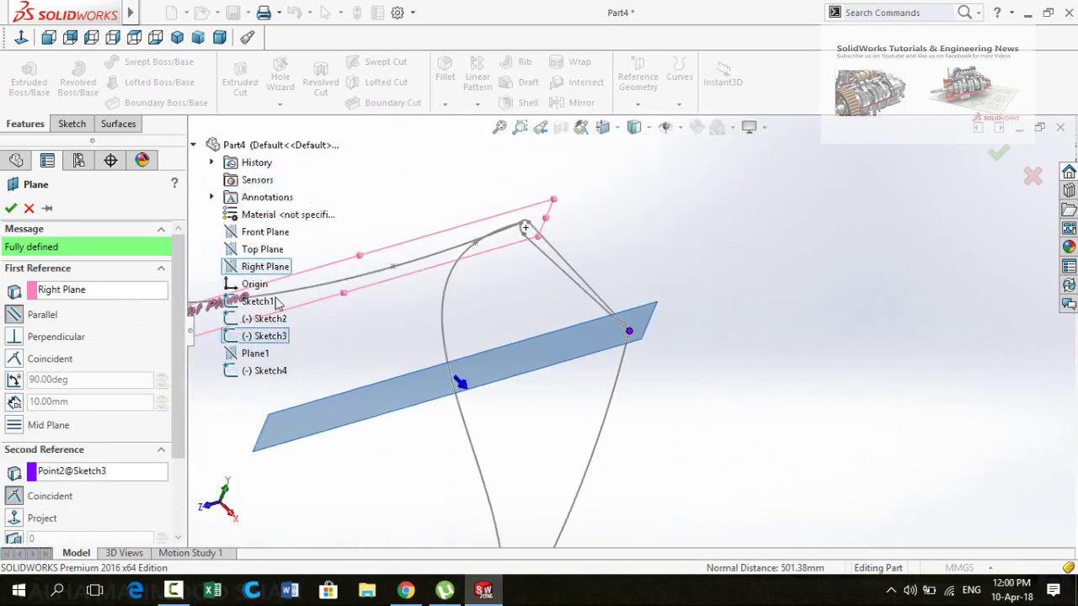
click(10, 207)
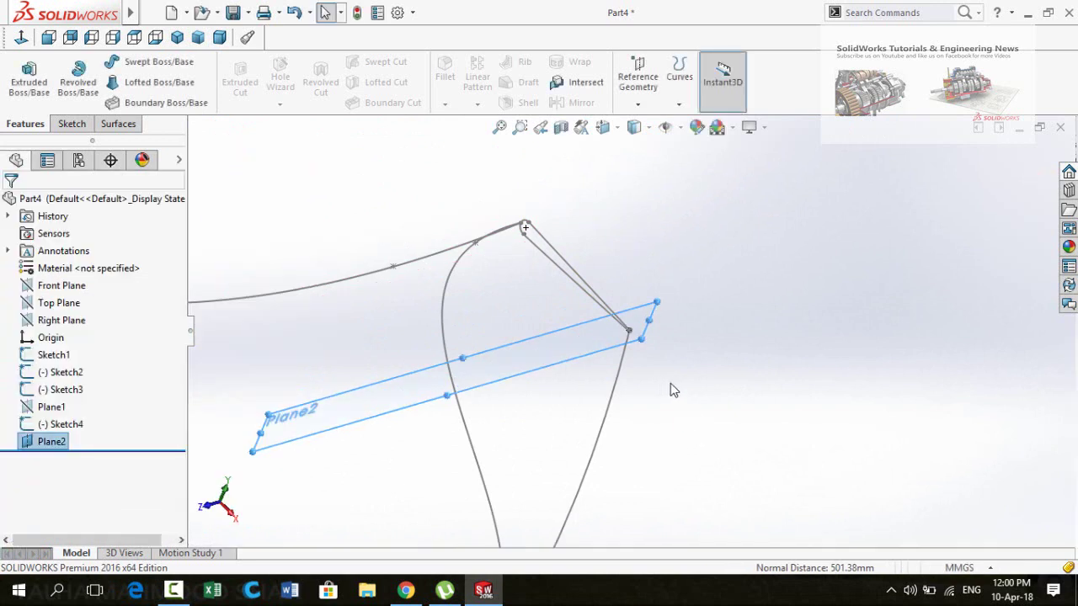
mouse_move(679, 394)
middle_down()
mouse_move(638, 345)
mouse_move(637, 359)
middle_up()
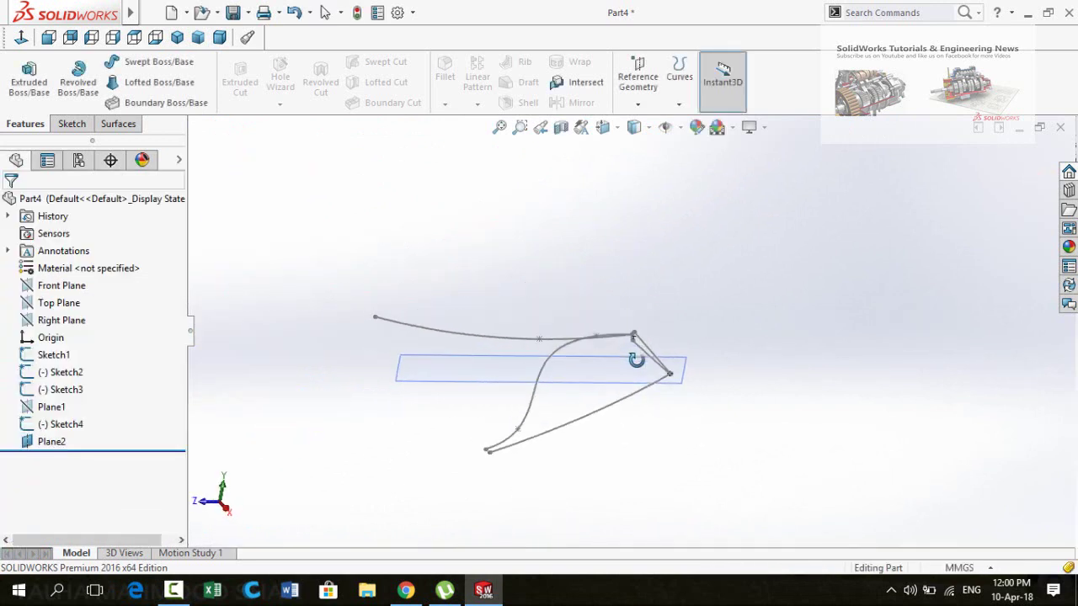
Start a new sketch on Plane2 viewed from the right side
click(497, 374)
click(555, 320)
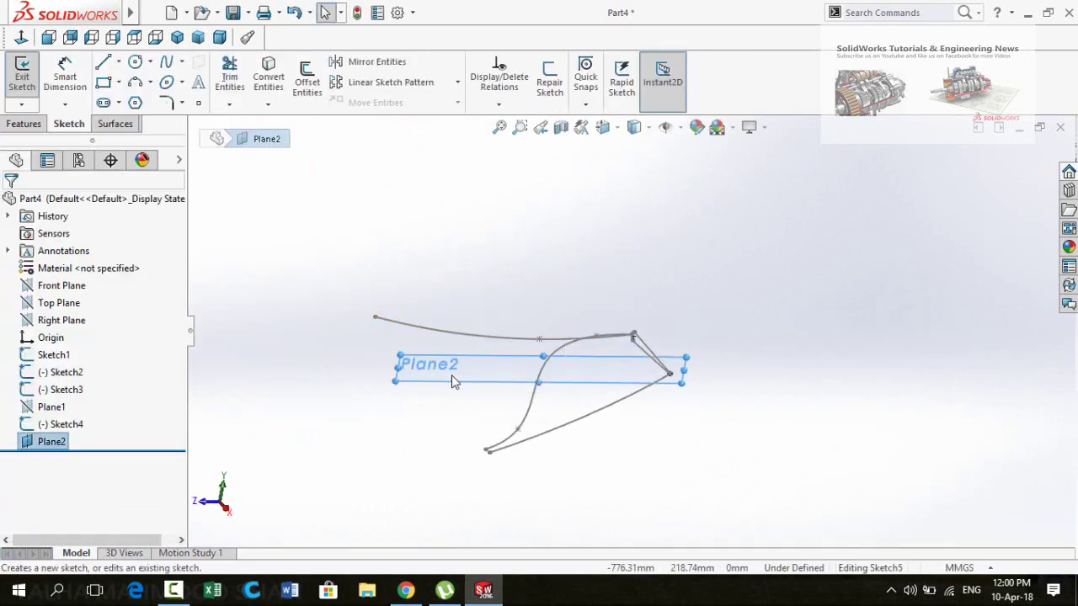
key(ctrl+4)
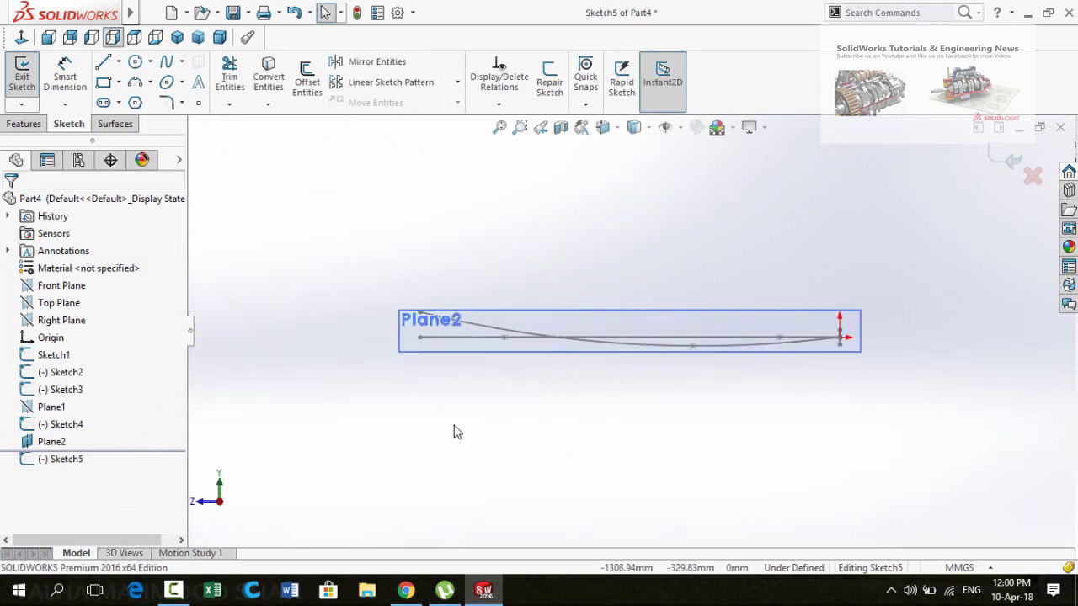
click(167, 63)
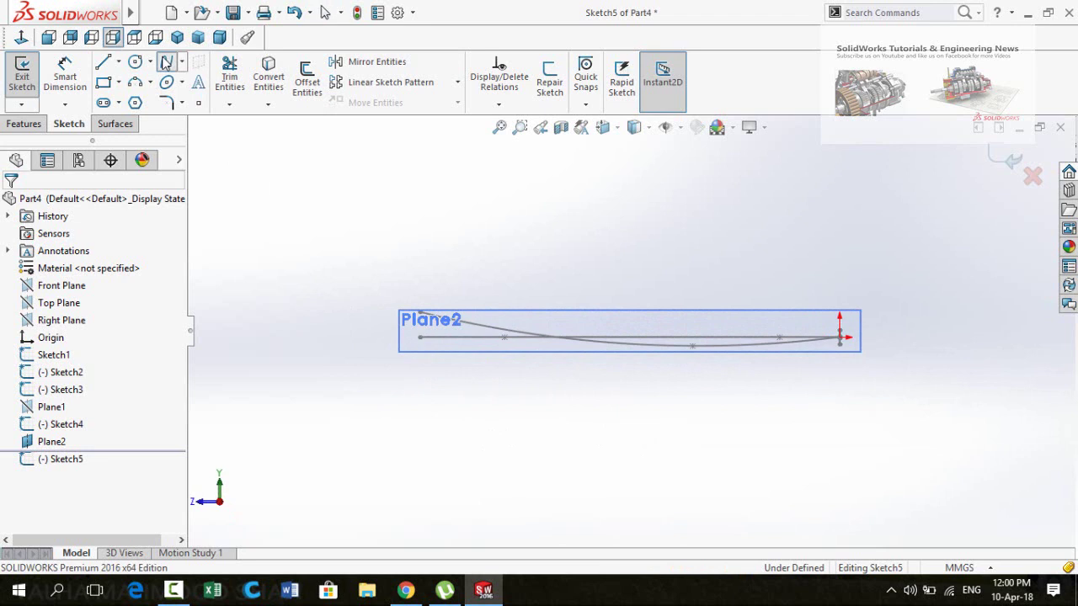
scroll(844, 347, down, 3)
scroll(842, 349, down, 2)
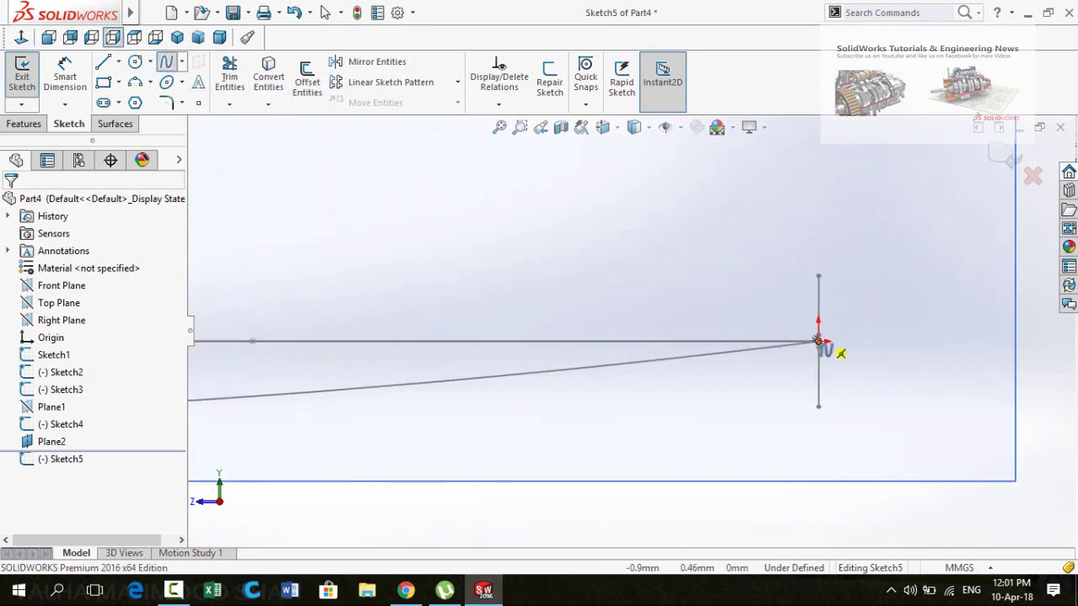
scroll(707, 383, up, 5)
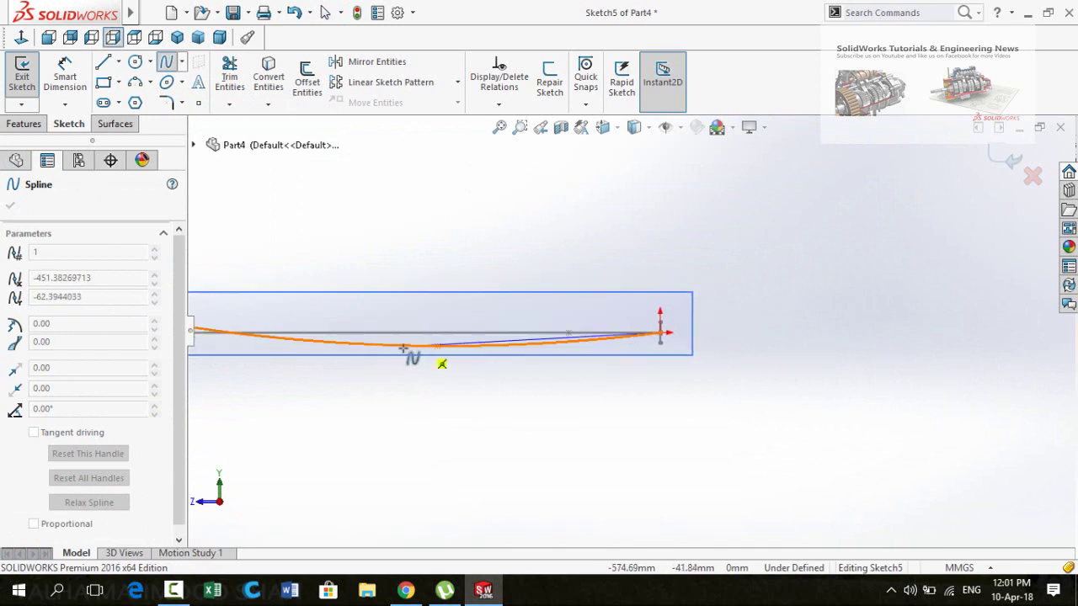
scroll(605, 363, up, 2)
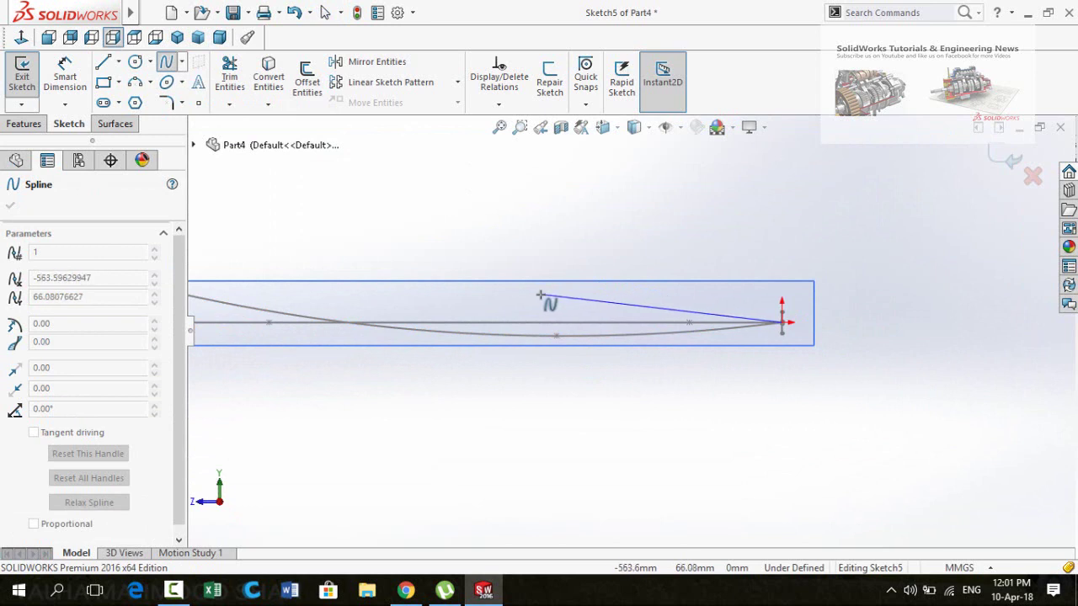
Draw an S-shaped spline through the horizontal line to the left endpoint and exit Sketch5
click(564, 284)
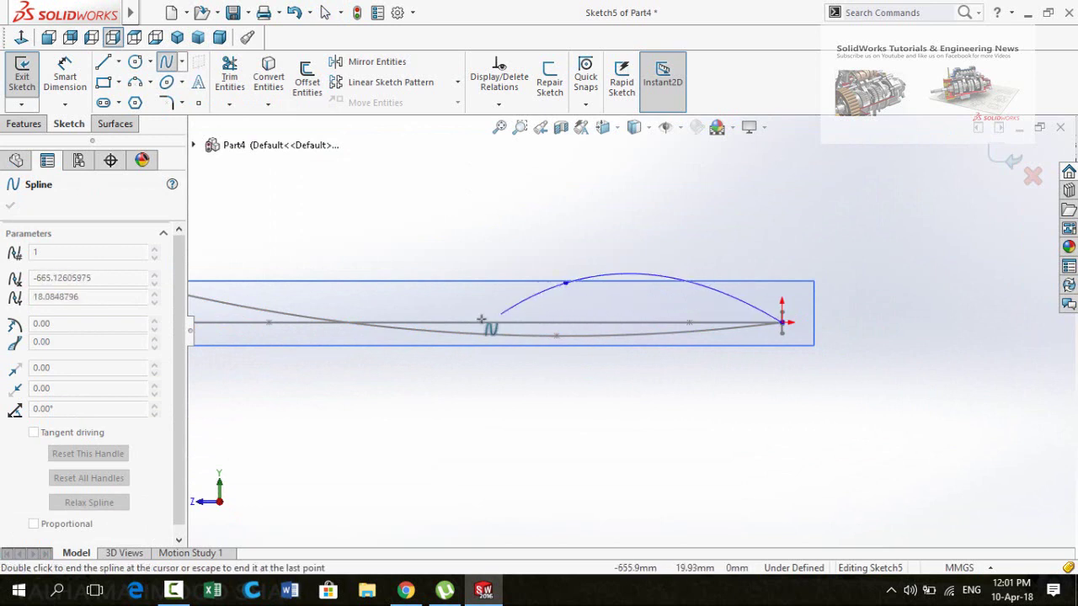
scroll(445, 312, up, 2)
scroll(437, 313, down, 2)
scroll(446, 322, up, 2)
scroll(471, 337, down, 2)
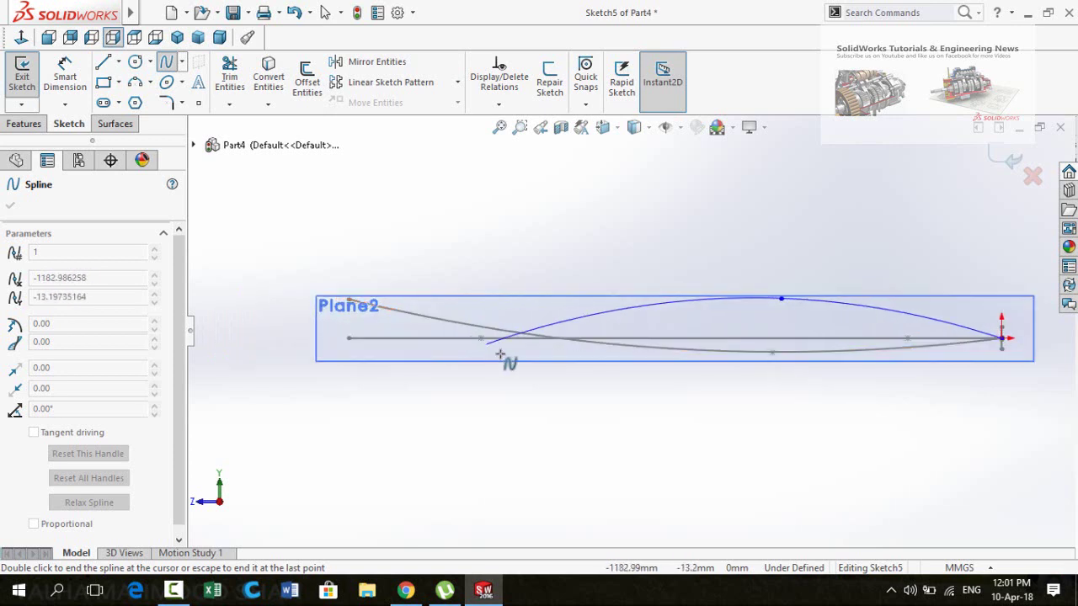
click(539, 335)
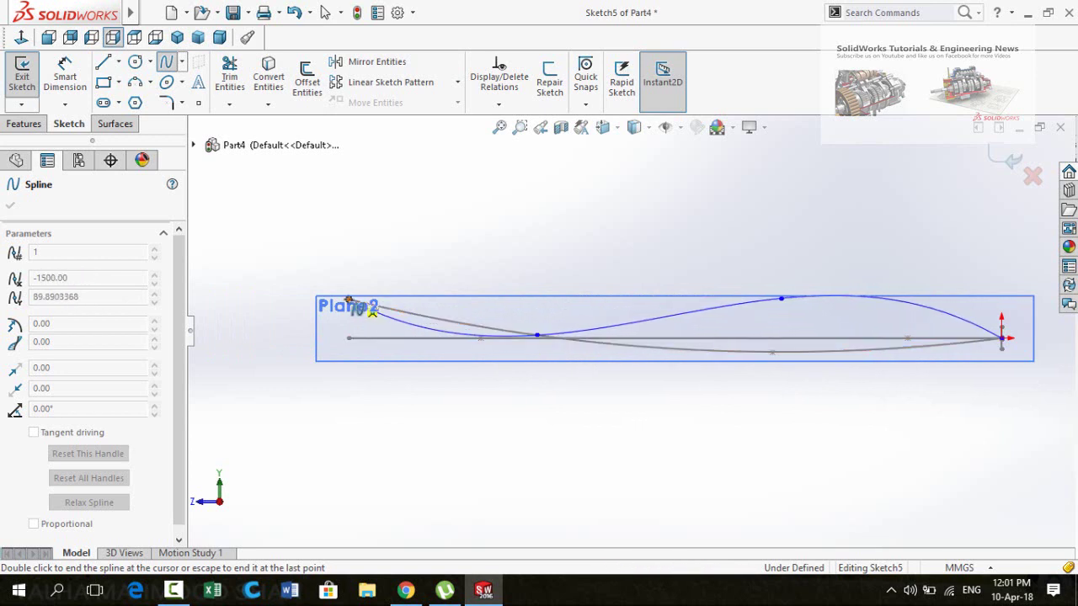
click(363, 324)
key(Escape)
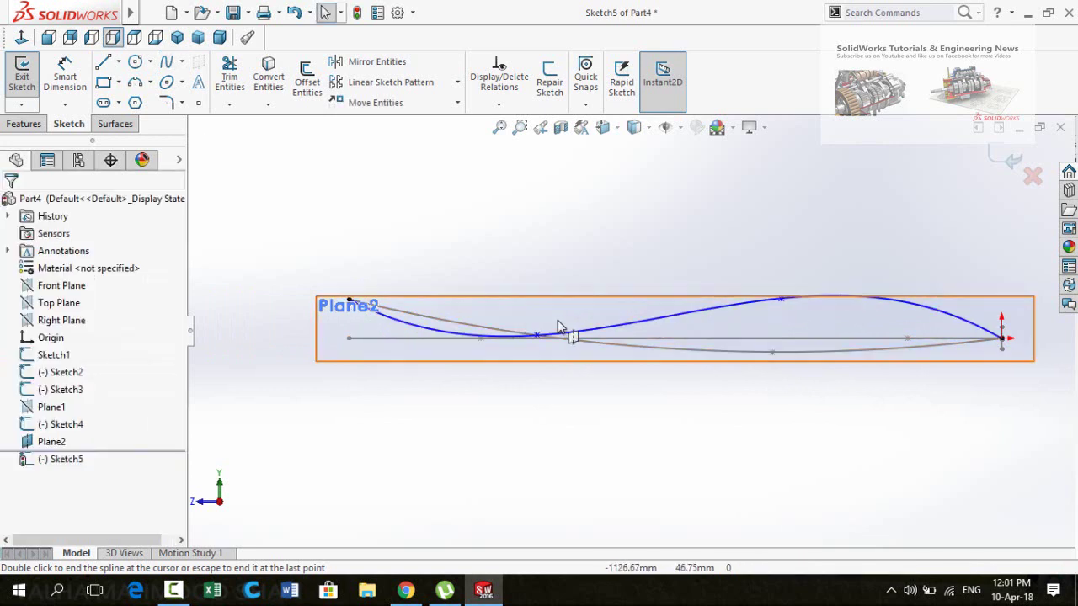
scroll(589, 332, up, 5)
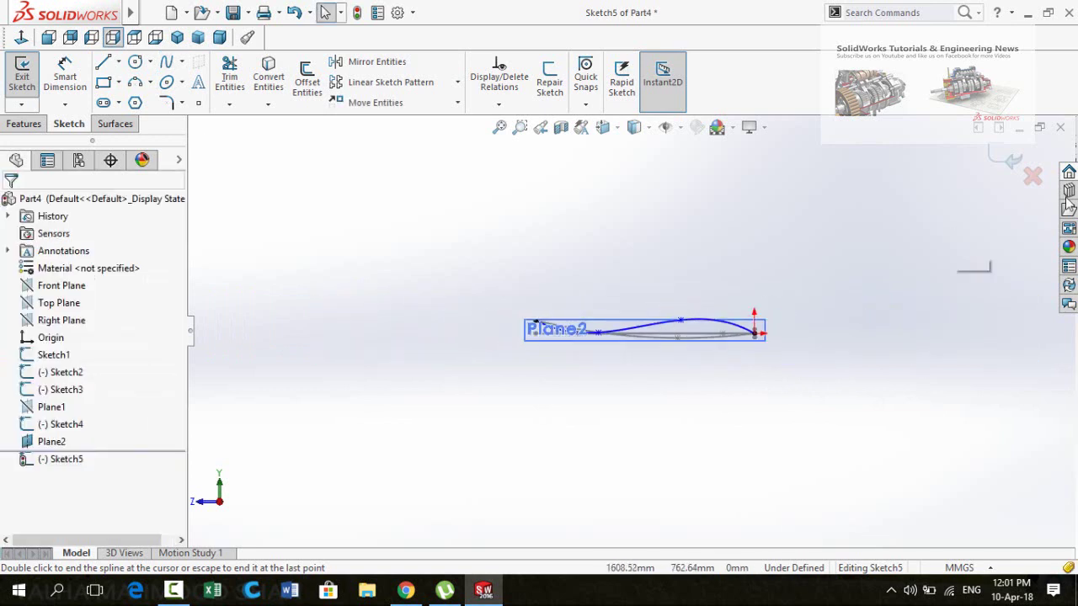
click(1002, 158)
mouse_move(662, 363)
middle_down()
mouse_move(690, 462)
mouse_move(779, 333)
middle_up()
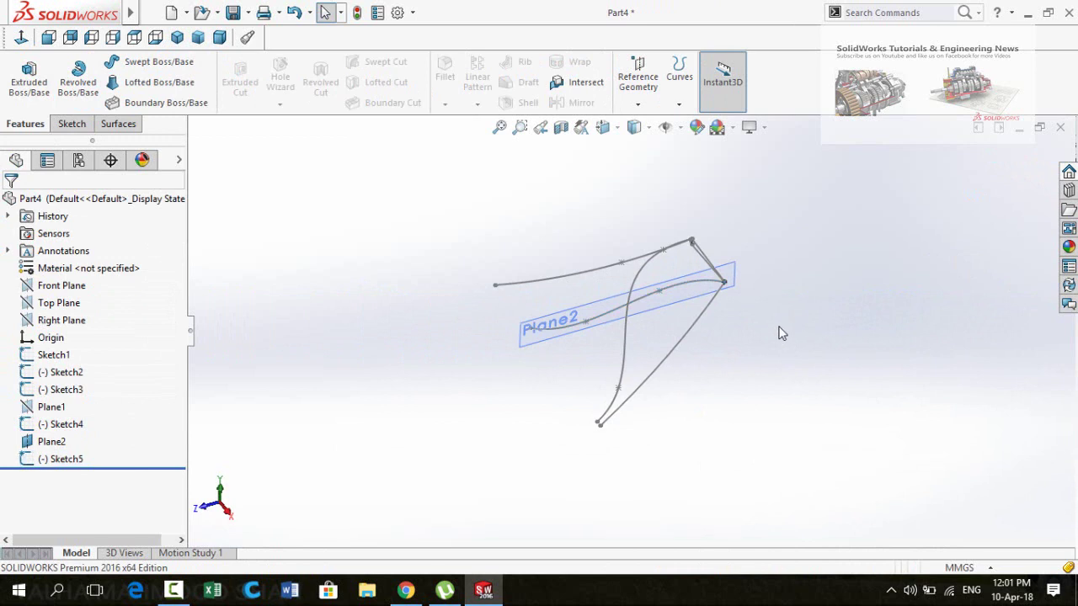
Hide Plane2, reorient the model, and open the Curves flyout
click(726, 280)
click(806, 221)
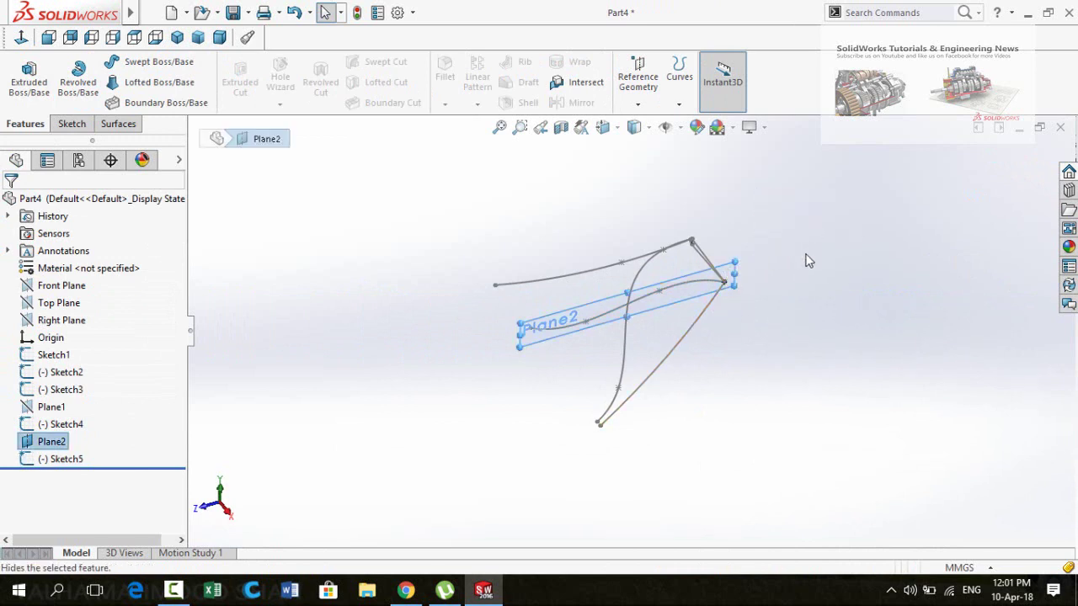
middle_drag(754, 410, 766, 363)
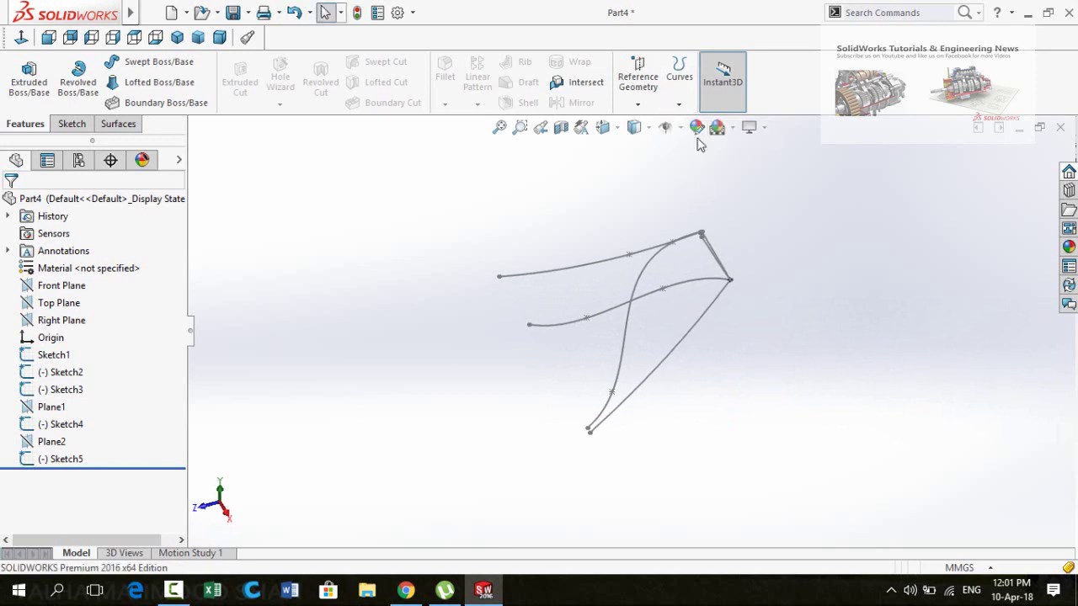
click(684, 88)
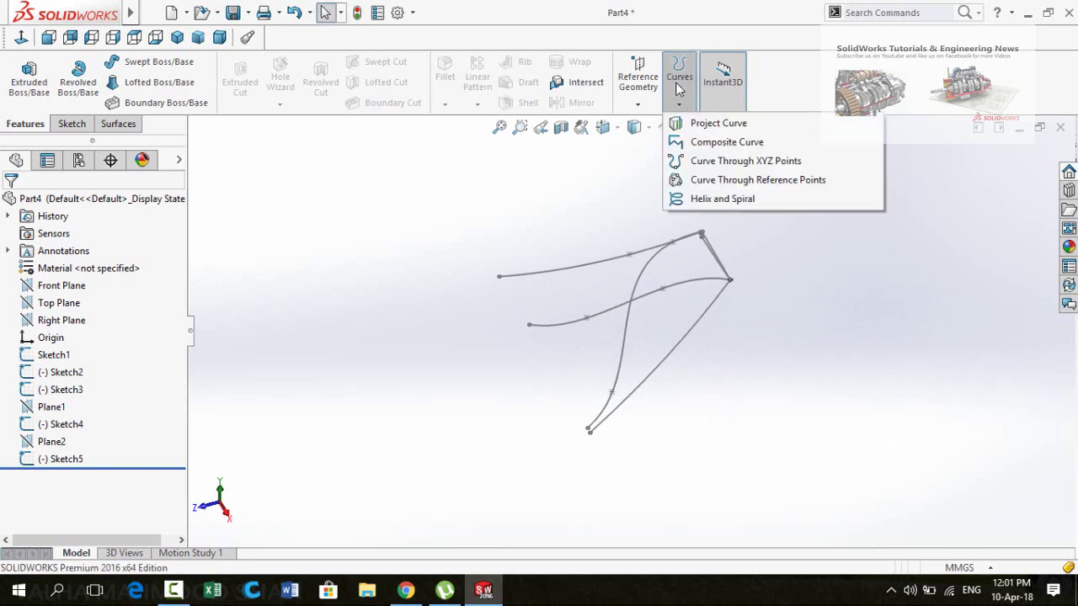
Project Sketch4 and Sketch2 onto each other to create Curve1
click(695, 128)
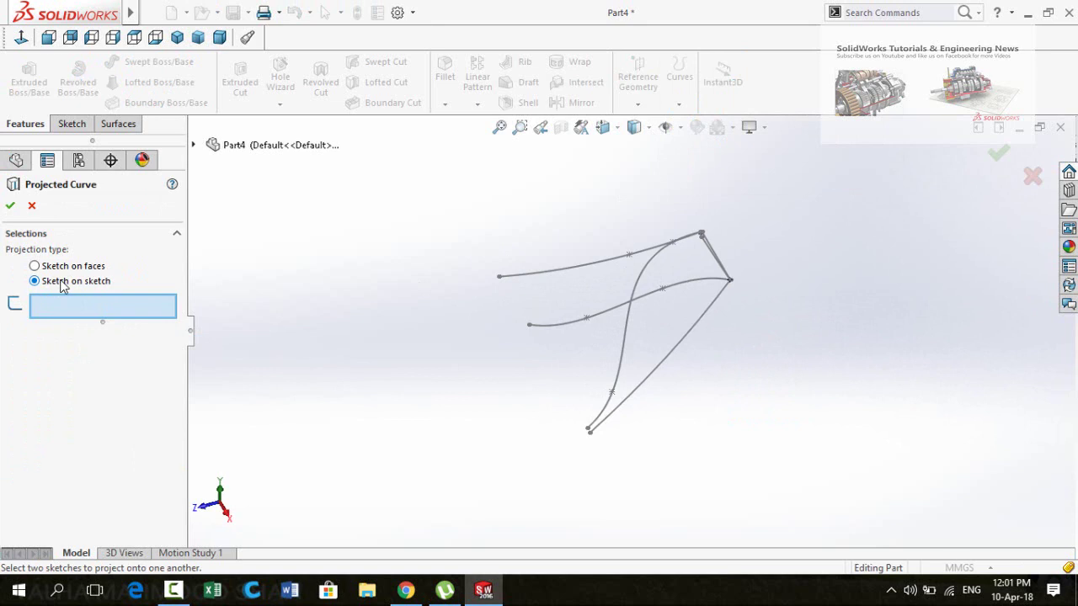
scroll(581, 282, down, 3)
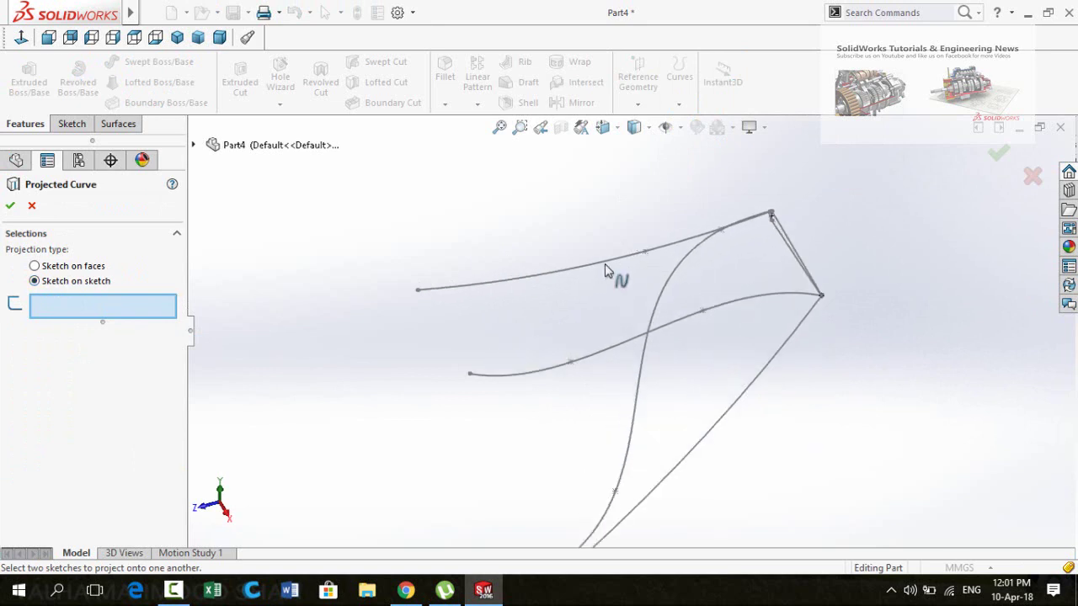
click(613, 267)
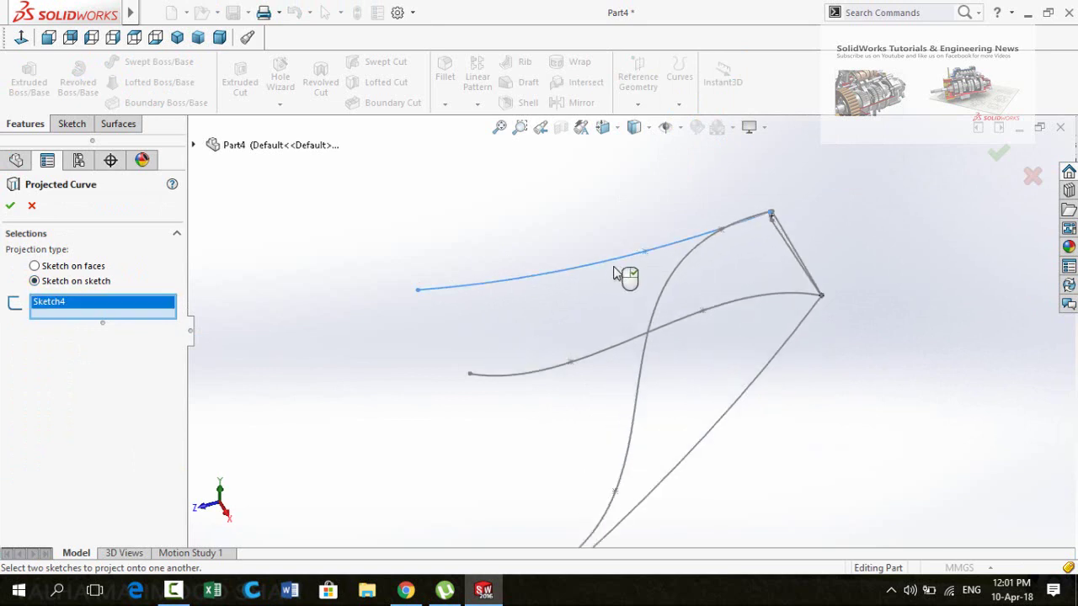
click(666, 288)
key(f)
mouse_move(474, 407)
middle_down()
mouse_move(457, 296)
mouse_move(430, 389)
middle_up()
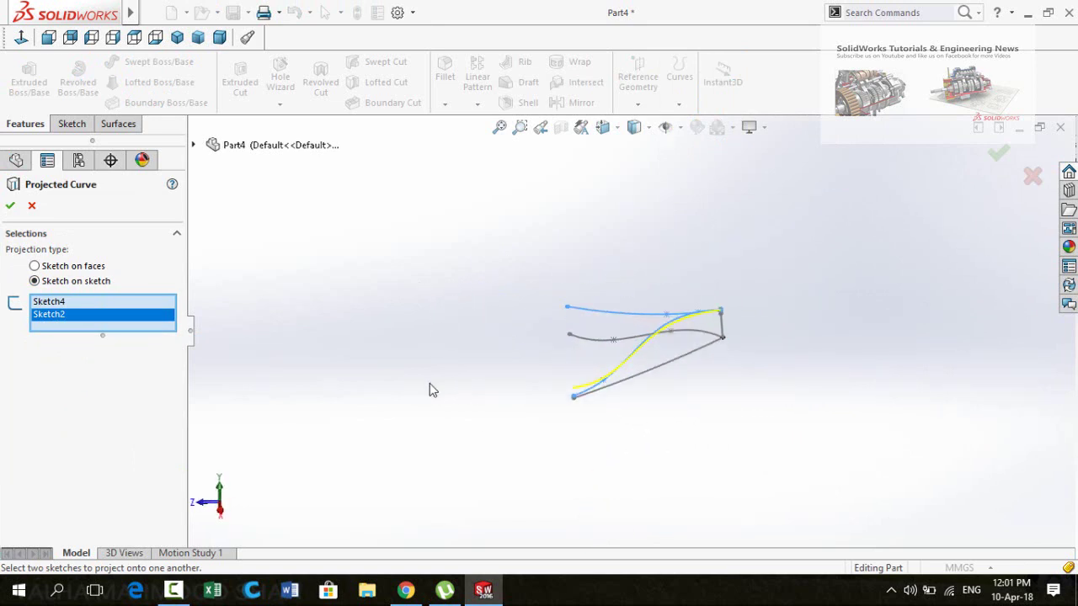
click(7, 207)
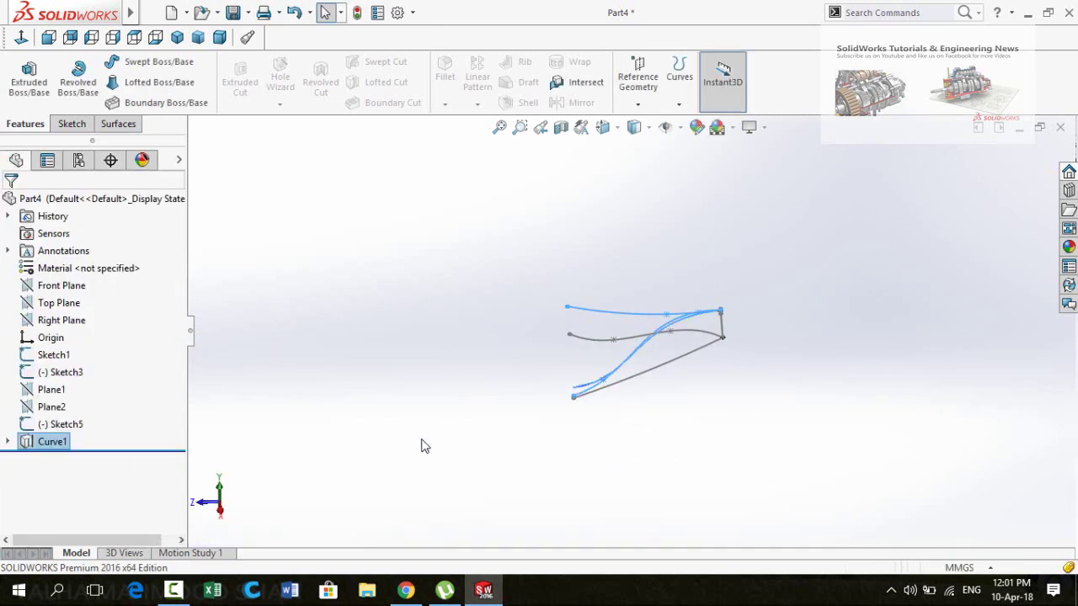
mouse_move(544, 384)
middle_down()
mouse_move(553, 351)
mouse_move(545, 389)
middle_up()
Project Sketch5 and Sketch3 onto each other into Curve2 and inspect both curves
click(680, 103)
click(718, 123)
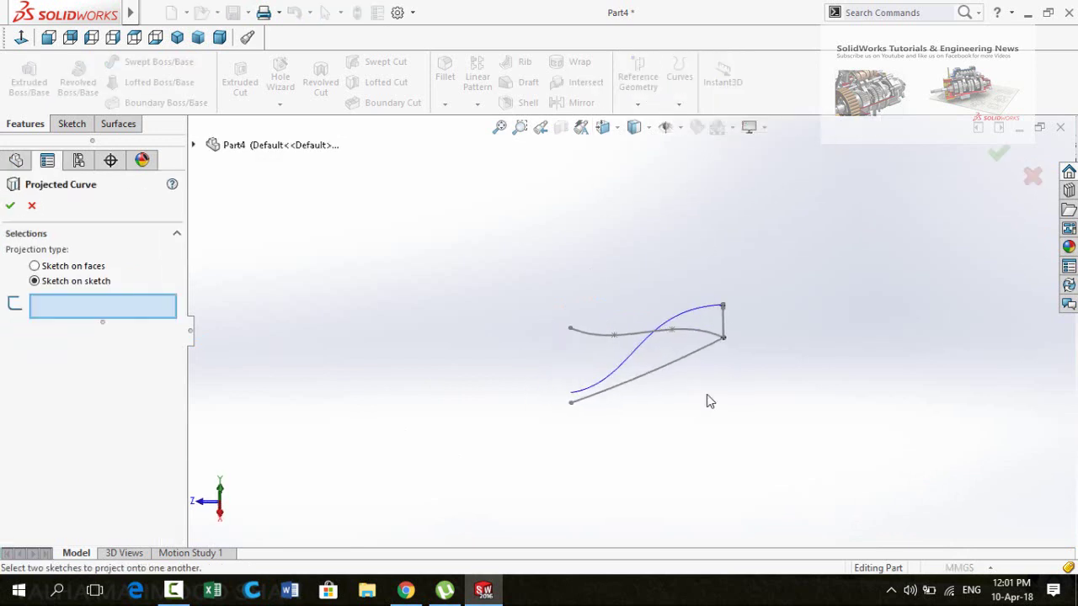
scroll(682, 367, down, 3)
click(714, 289)
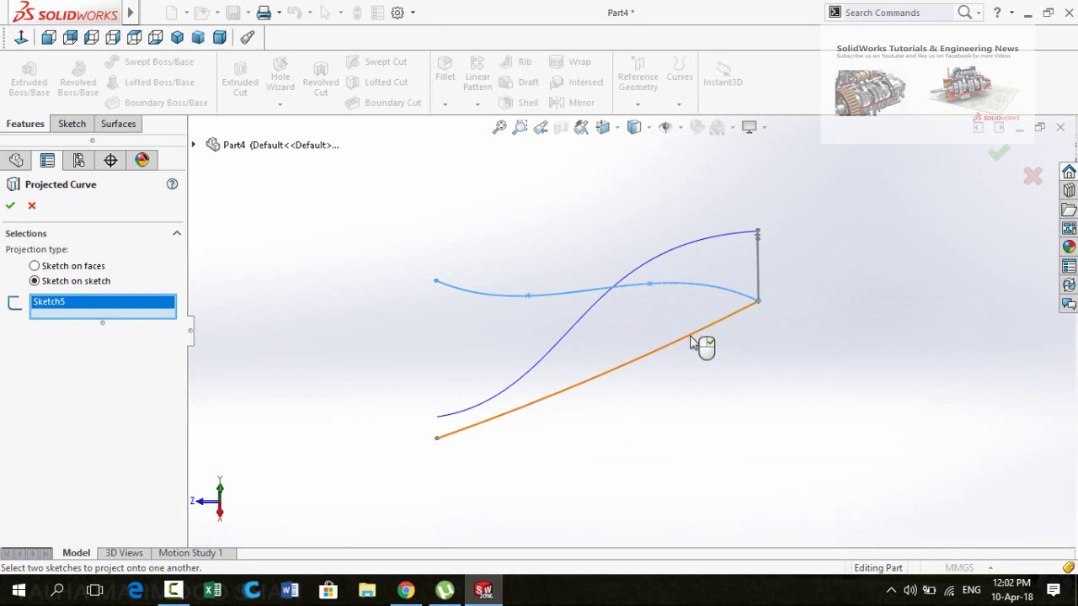
click(690, 341)
scroll(648, 441, up, 2)
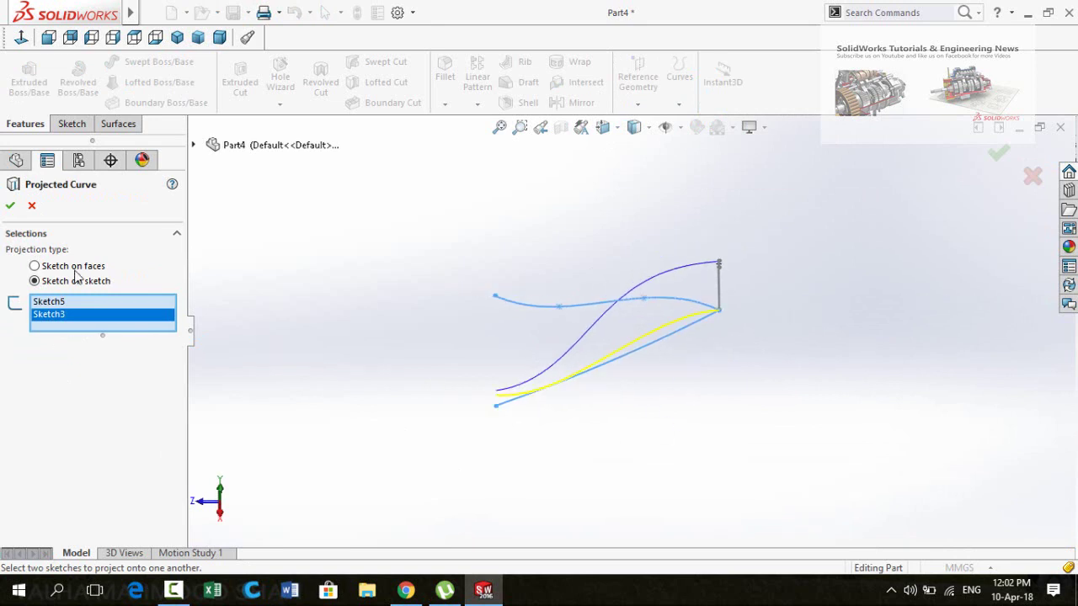
click(11, 206)
middle_drag(436, 419, 494, 380)
middle_drag(542, 320, 527, 435)
scroll(532, 412, down, 3)
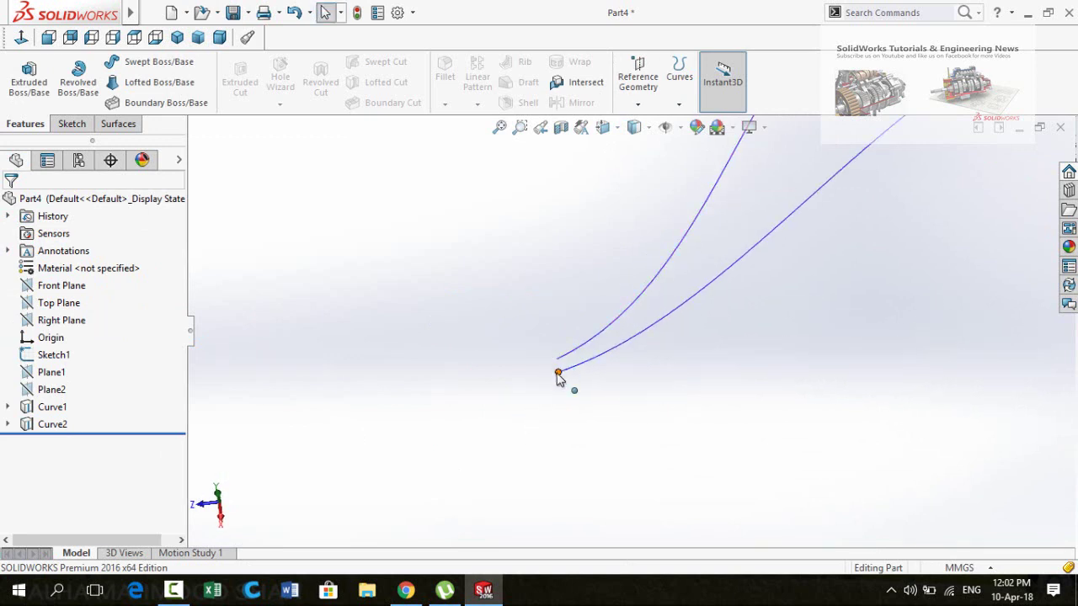
scroll(484, 358, up, 2)
scroll(556, 253, up, 2)
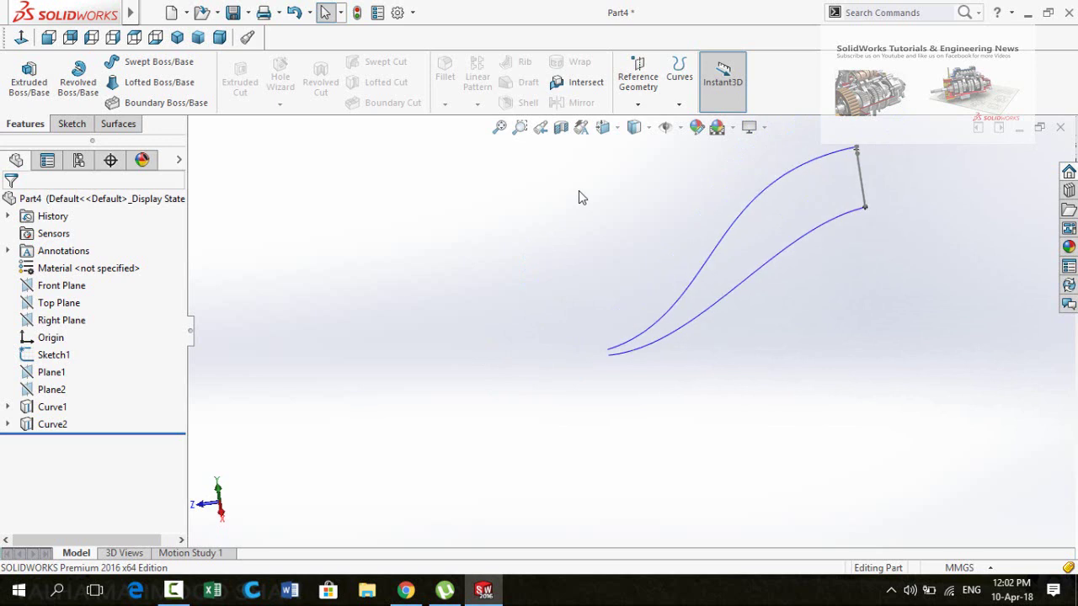
click(640, 80)
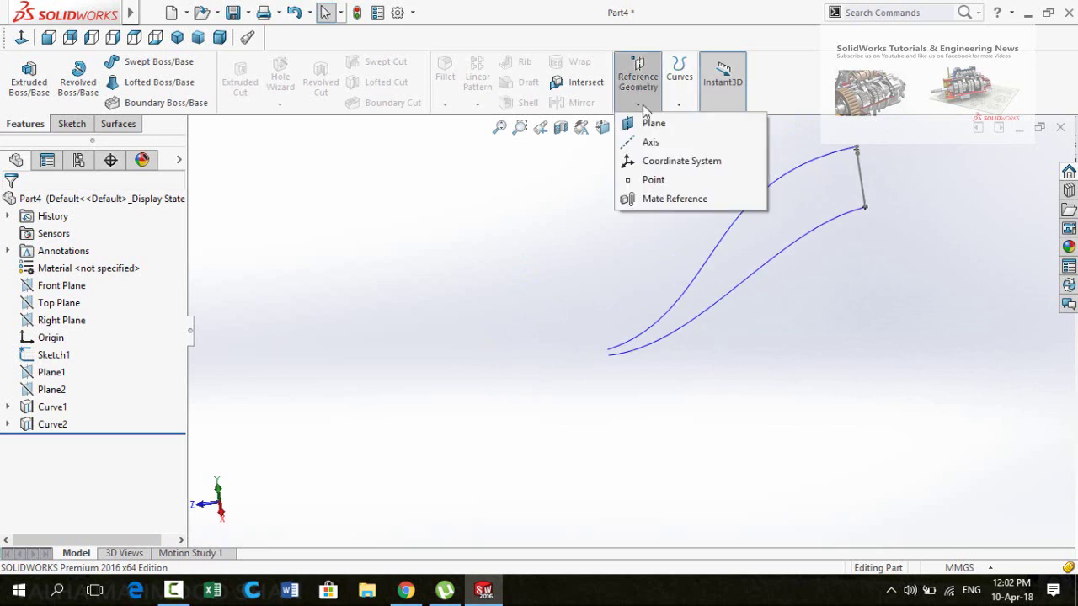
Create Plane3 parallel to the Front Plane through the guide curve's end point, then select it
click(653, 124)
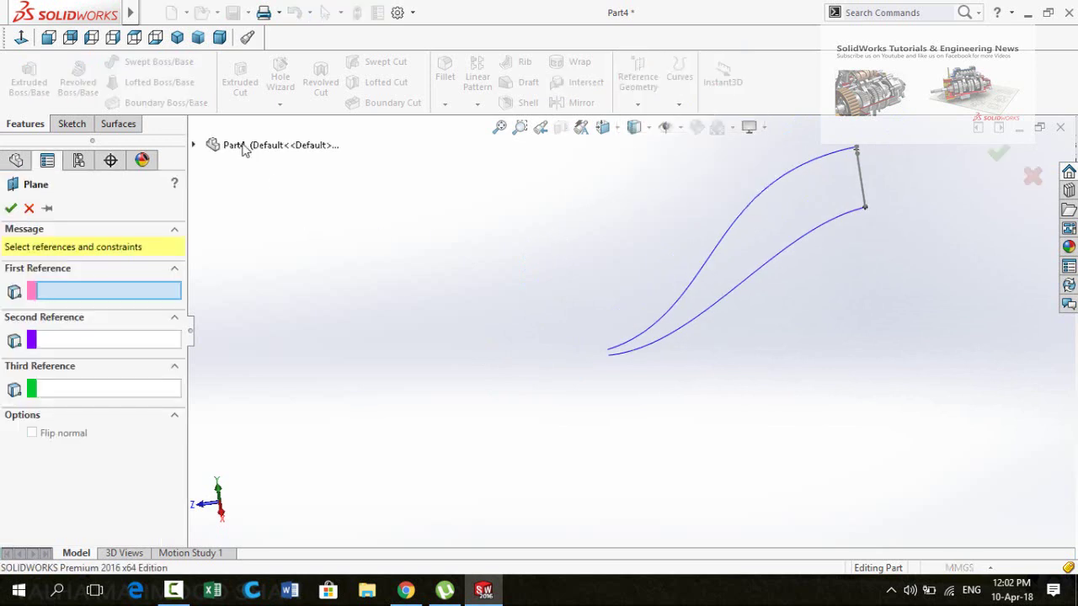
click(194, 146)
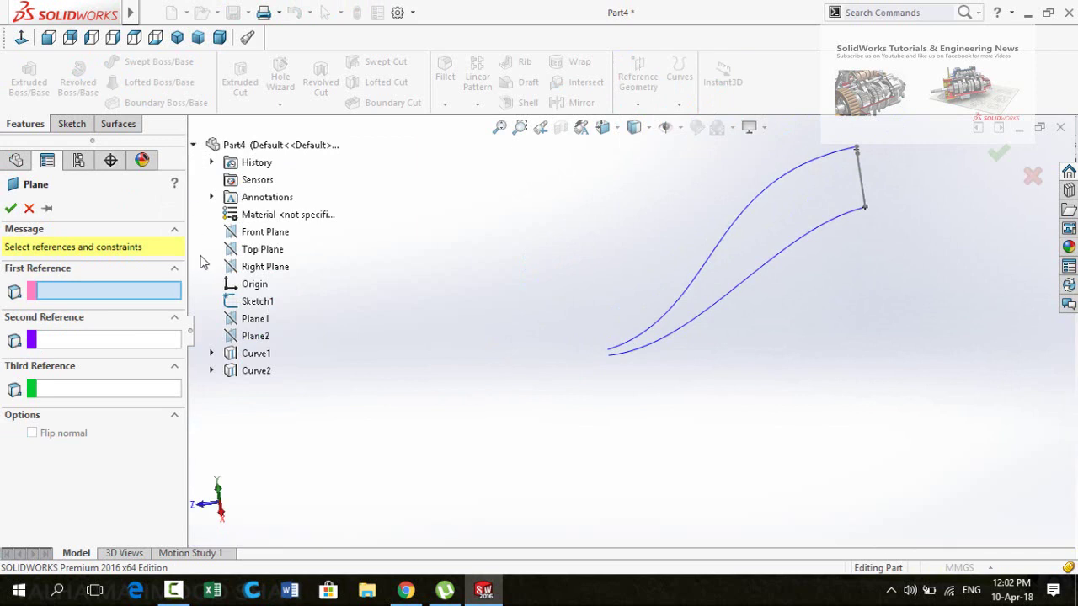
click(233, 237)
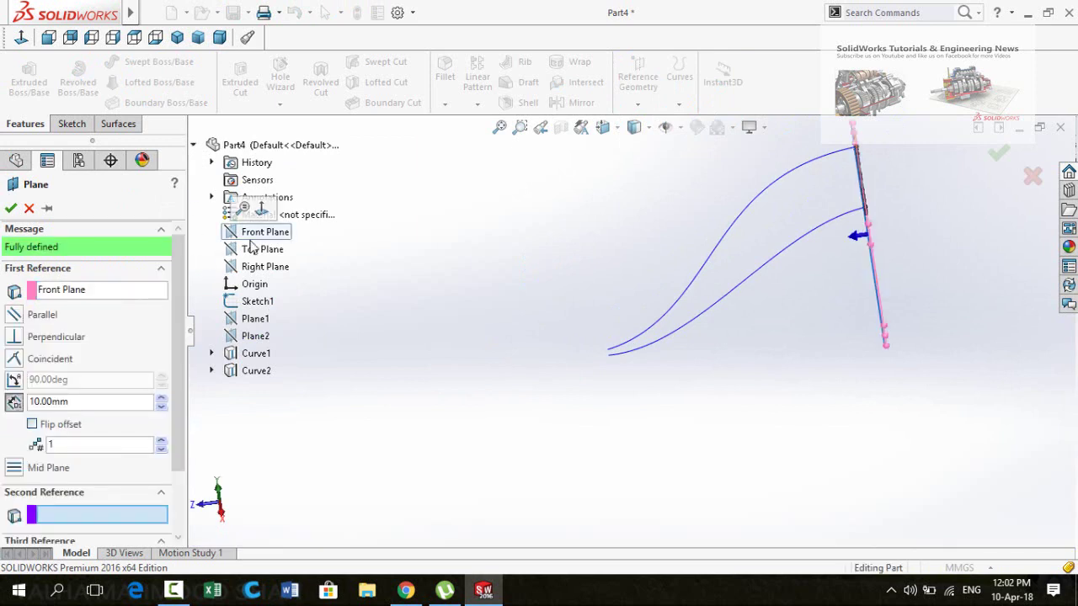
scroll(605, 359, down, 4)
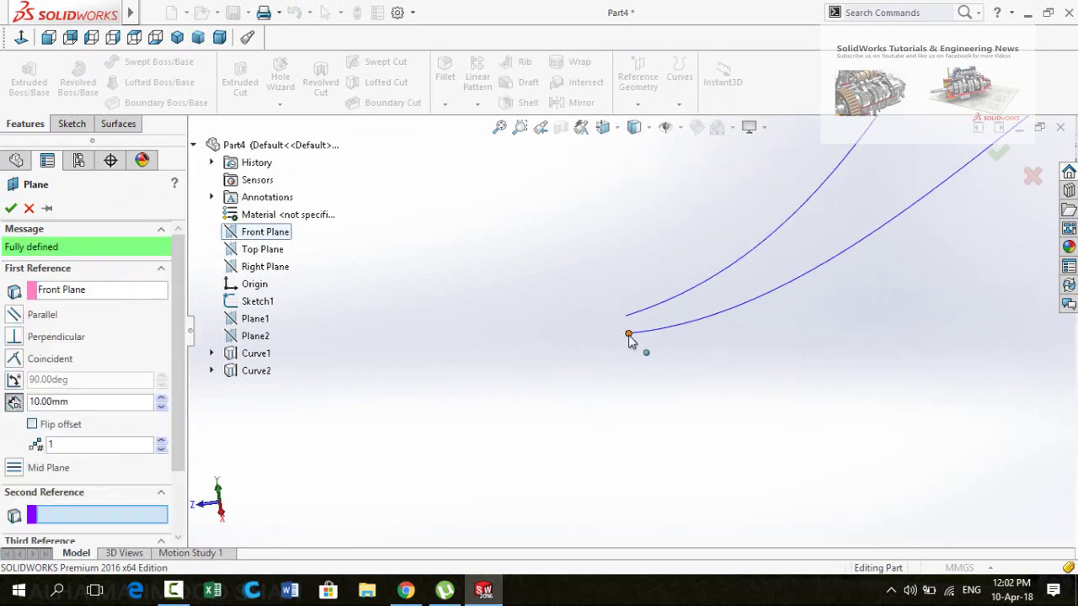
click(628, 334)
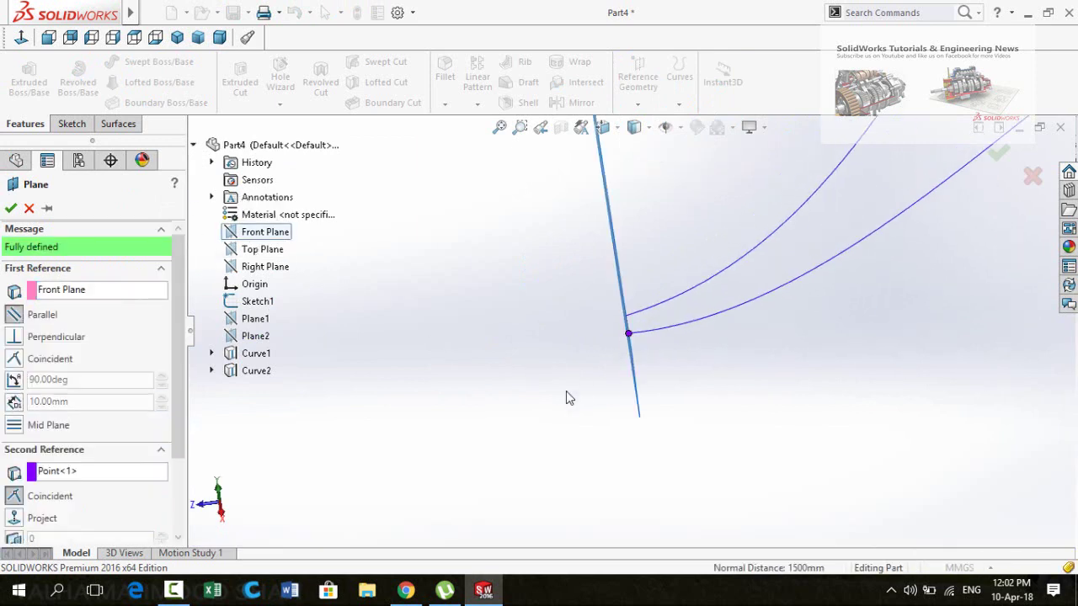
click(9, 208)
middle_drag(559, 266, 976, 315)
click(938, 334)
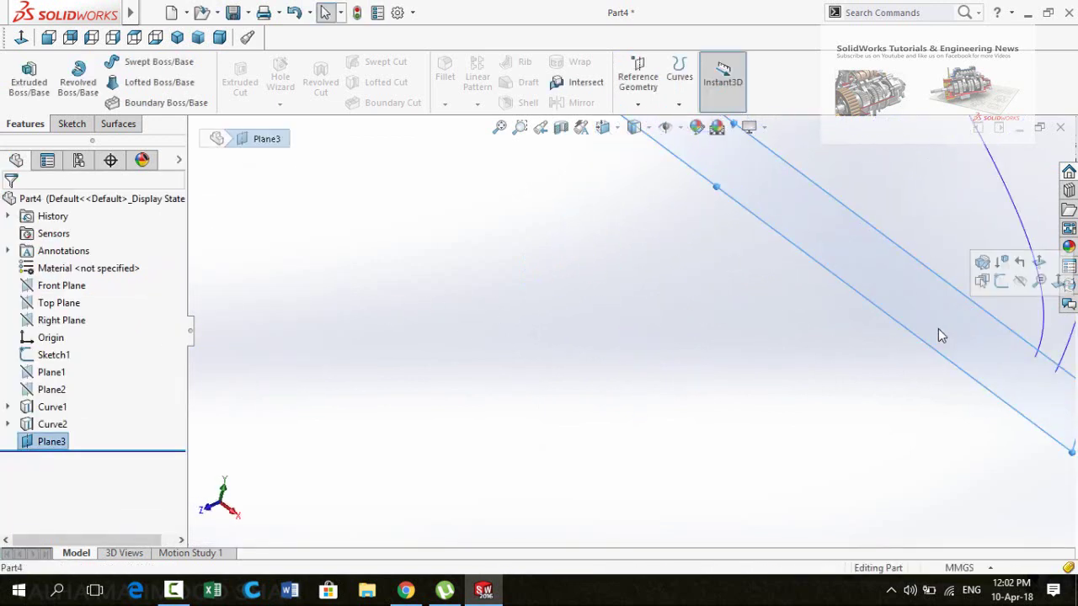
Start a sketch on Plane3 and draw two converging lines near the guide curves' ends
click(1001, 283)
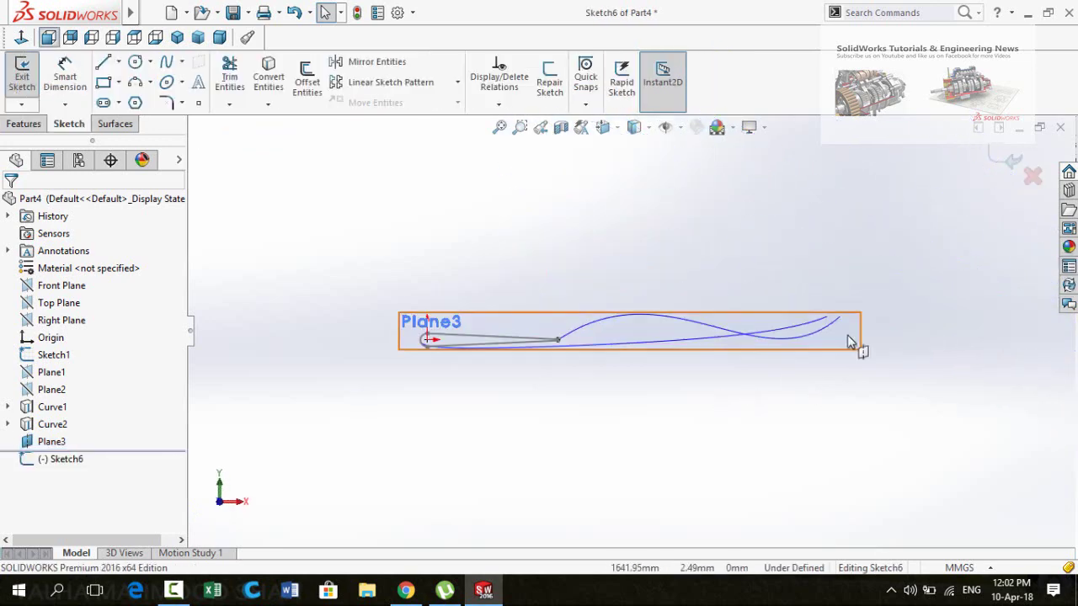
scroll(852, 339, down, 3)
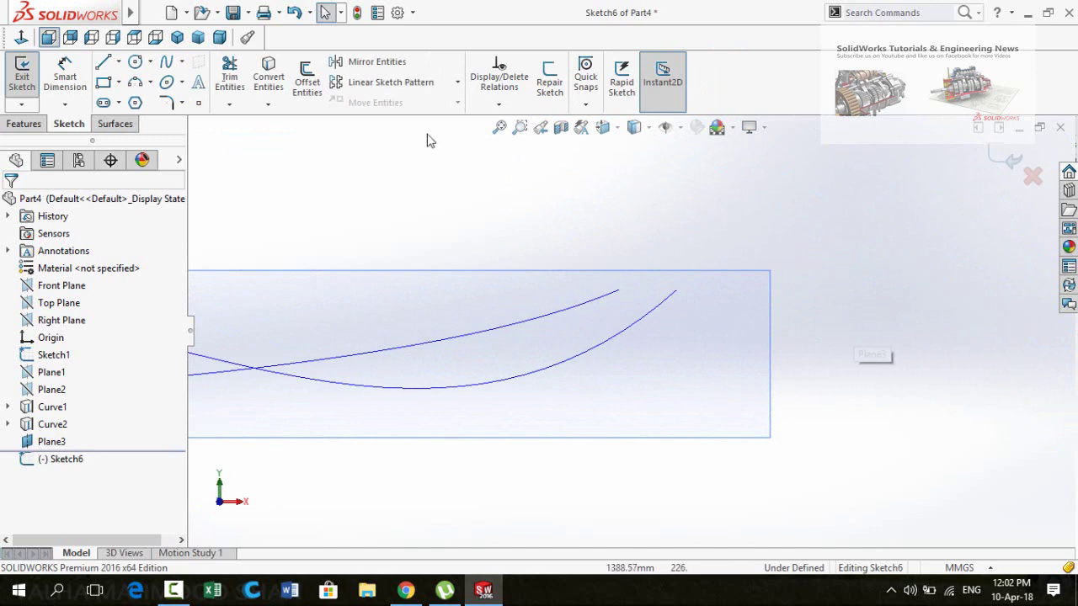
click(104, 62)
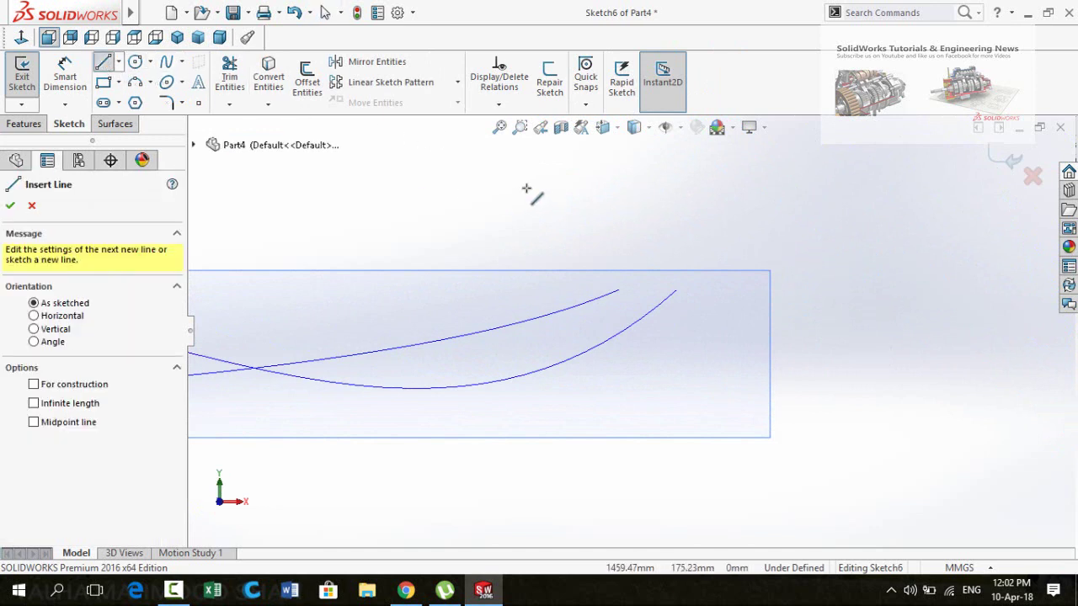
scroll(612, 348, down, 3)
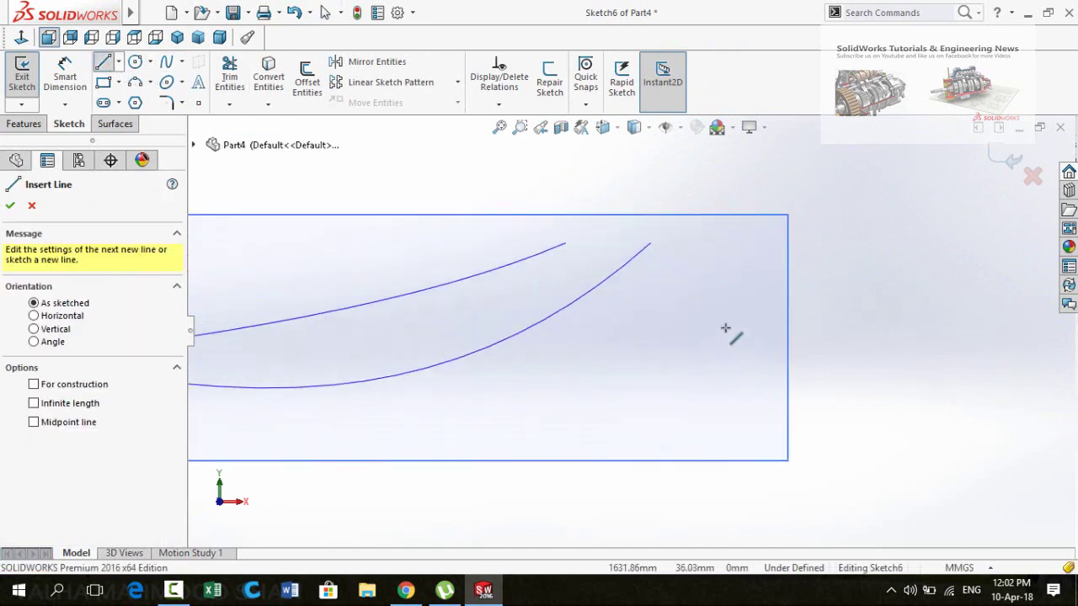
scroll(627, 324, up, 3)
drag(600, 208, 690, 233)
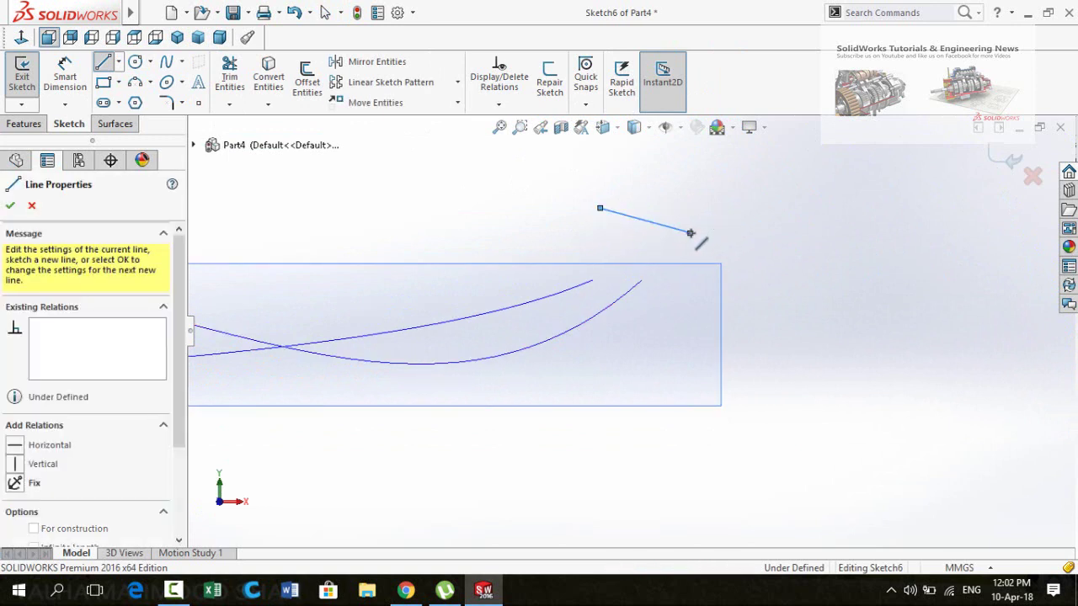
key(Escape)
key(l)
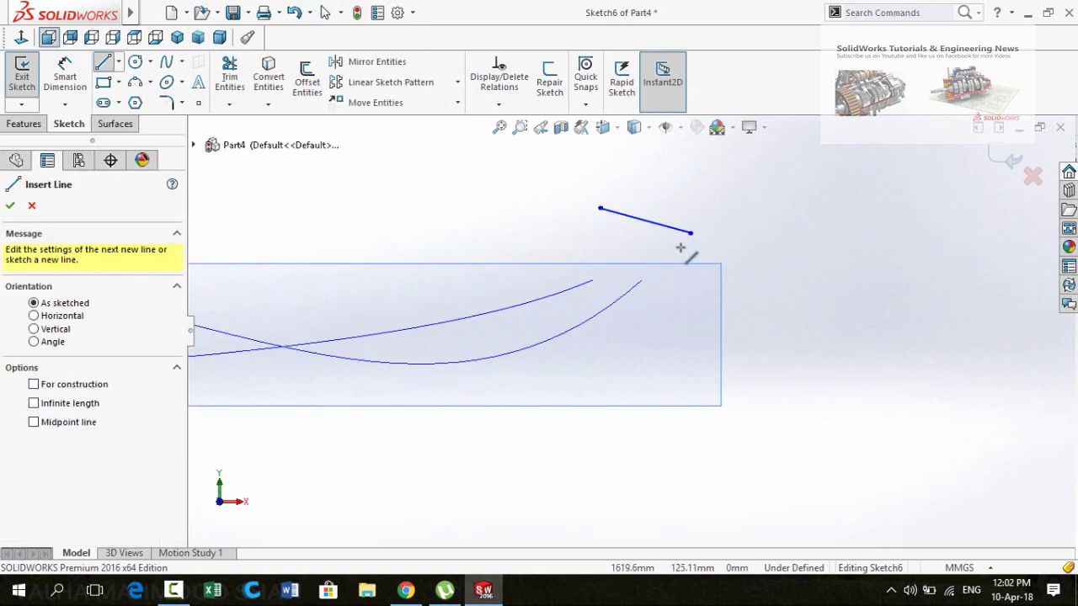
click(691, 253)
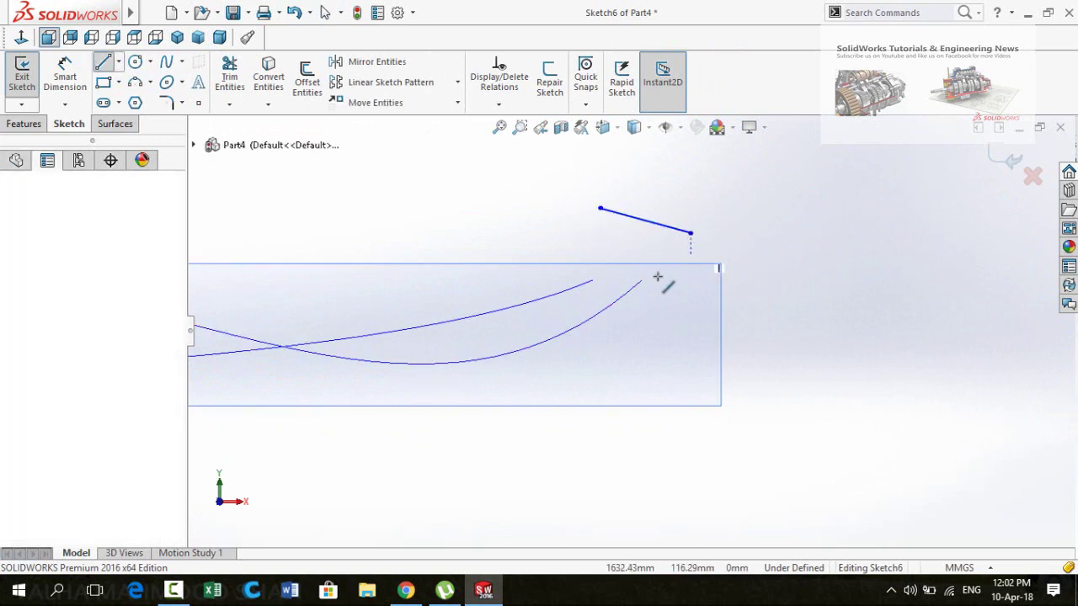
click(600, 292)
key(Escape)
Make the two lines equal in length and vertically align their matching endpoints
drag(725, 204, 670, 273)
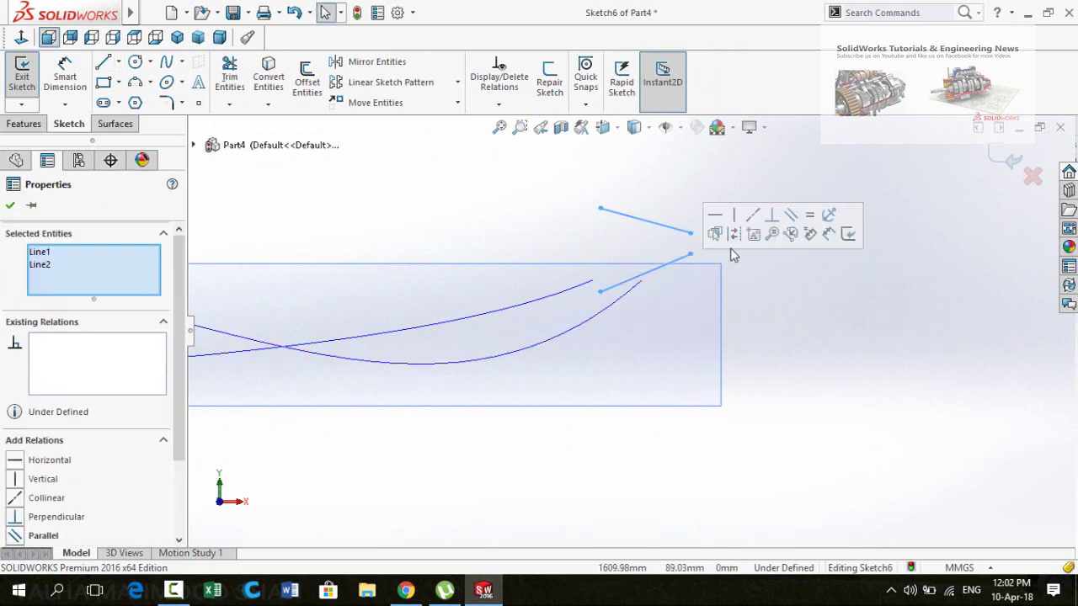
click(810, 217)
key(Escape)
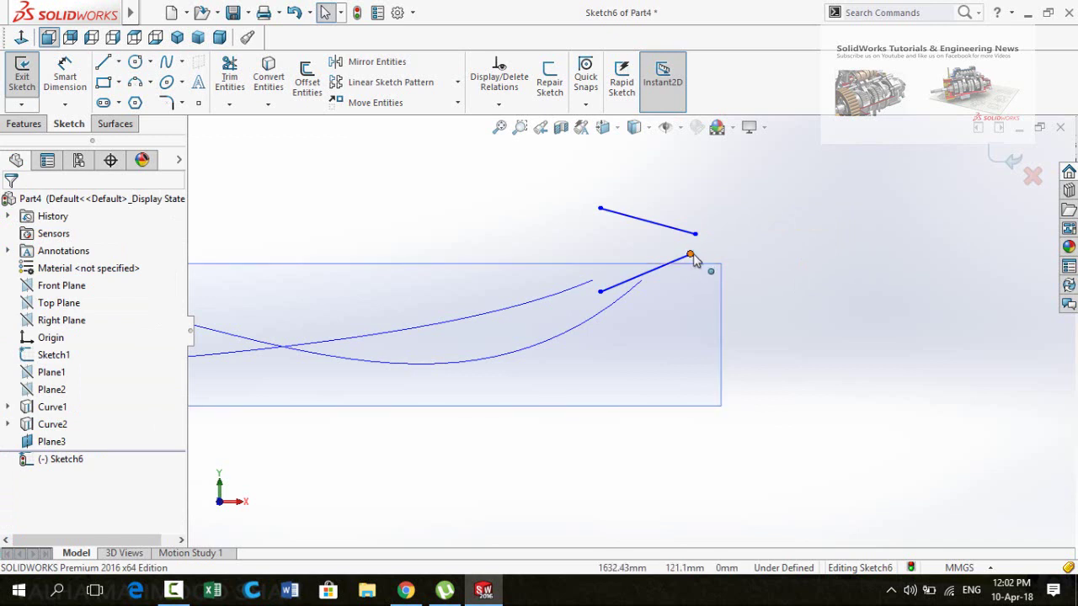
click(691, 255)
ctrl+click(695, 235)
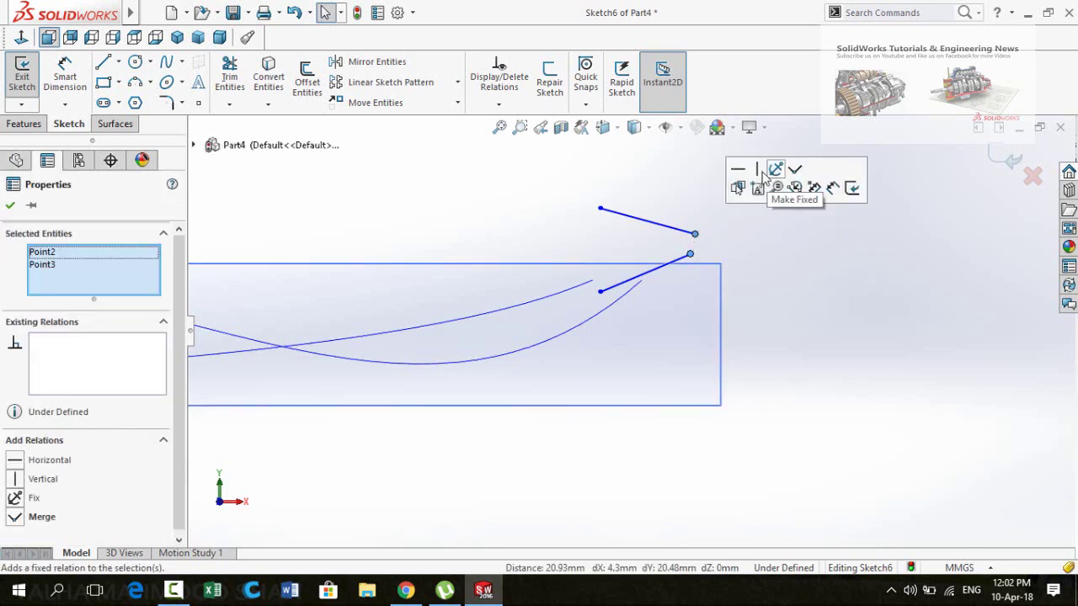
click(760, 172)
click(607, 290)
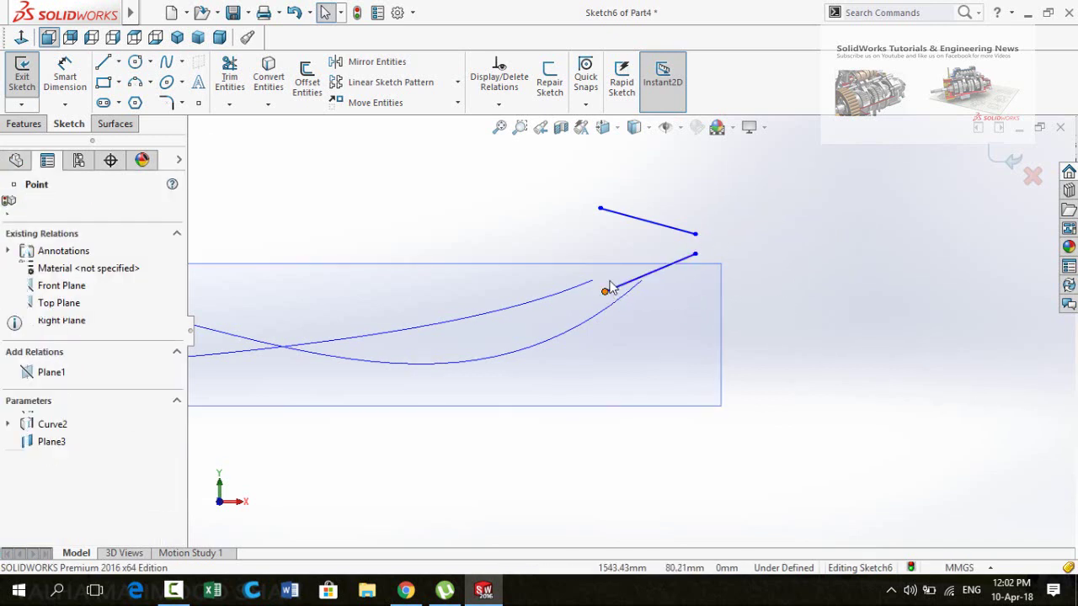
ctrl+click(600, 209)
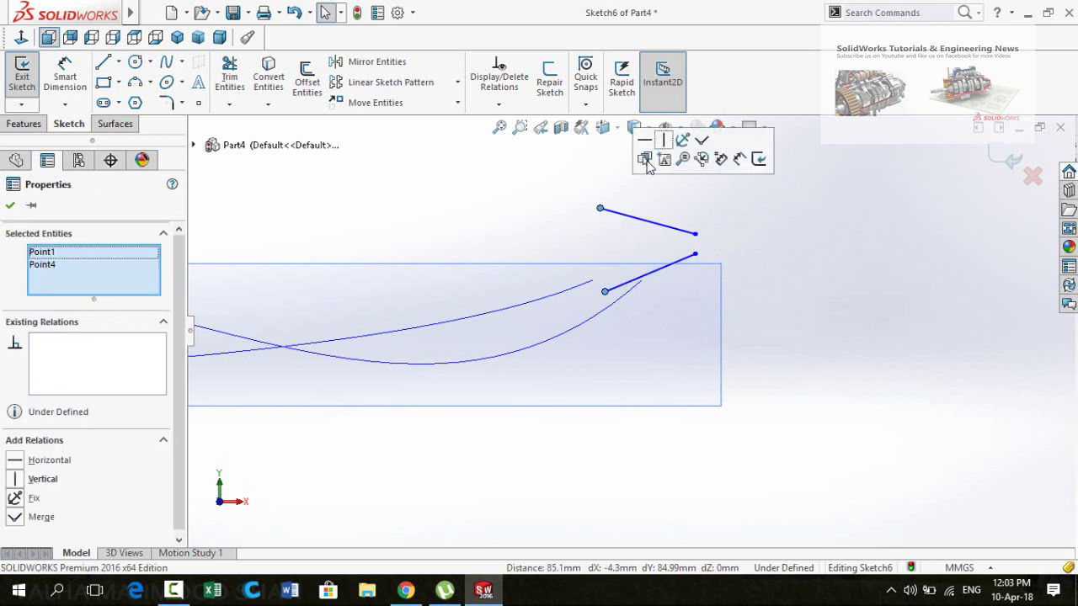
click(663, 141)
click(786, 320)
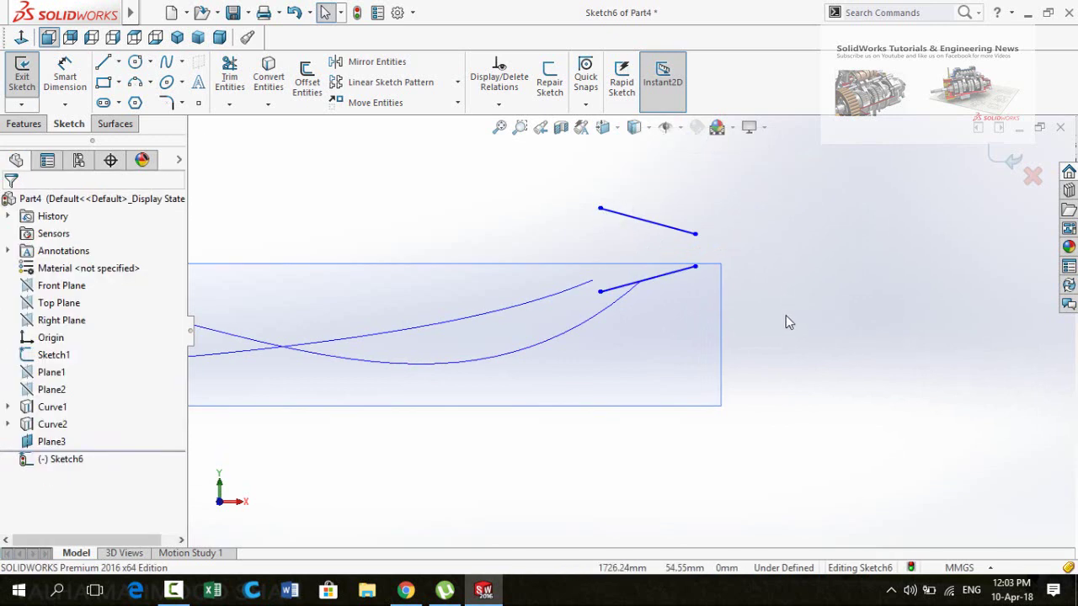
click(135, 83)
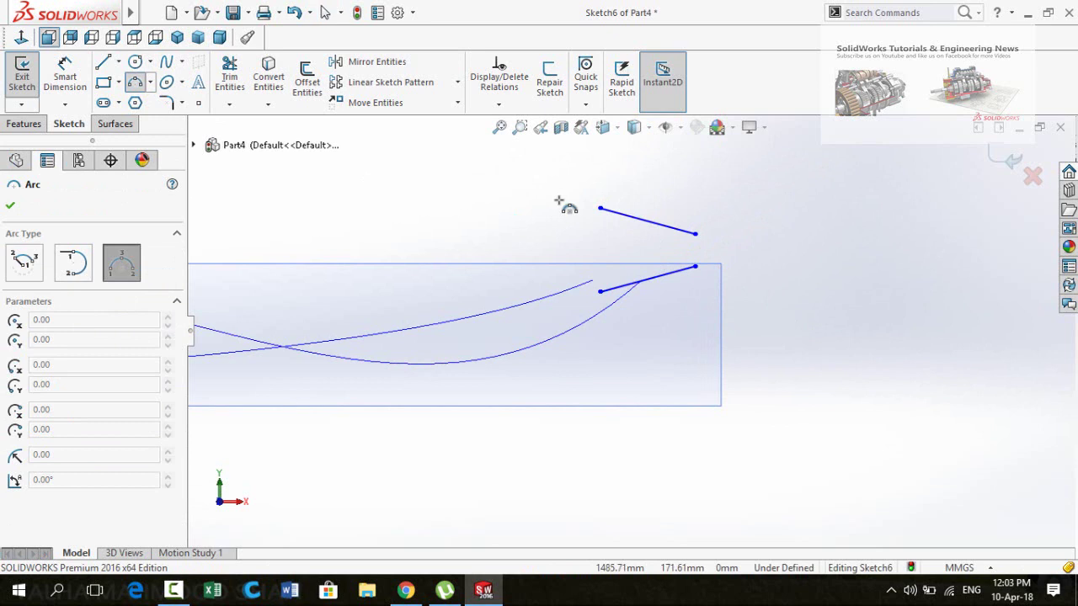
Join the line ends with 3-point arcs: a large arc on the left, a small one on the right
scroll(562, 198, down, 2)
click(620, 226)
click(621, 347)
click(561, 287)
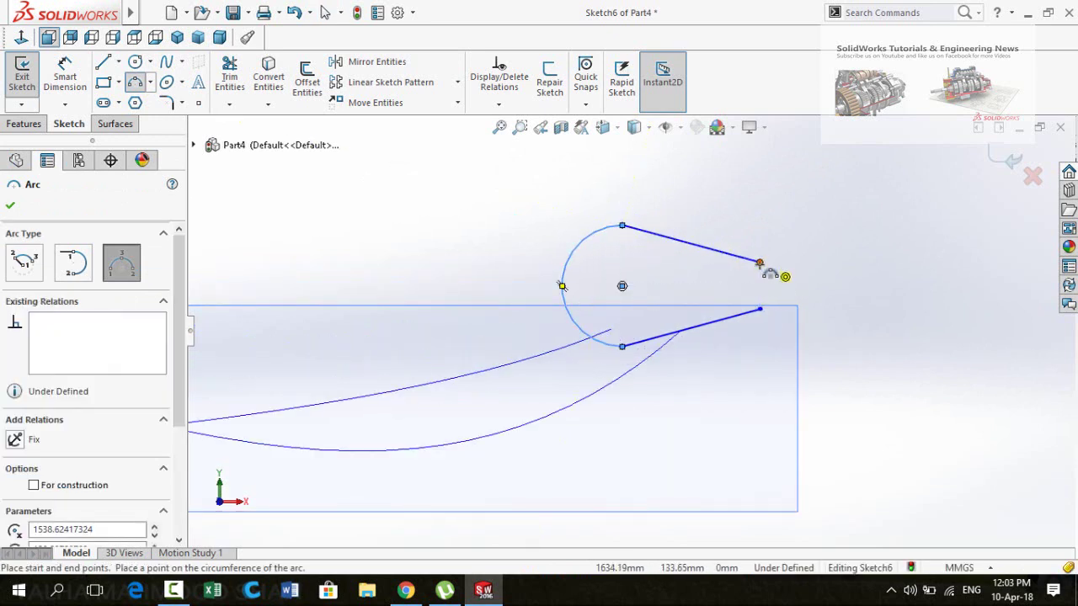
click(759, 264)
click(760, 310)
click(789, 294)
right_drag(806, 306, 878, 204)
scroll(779, 324, up, 2)
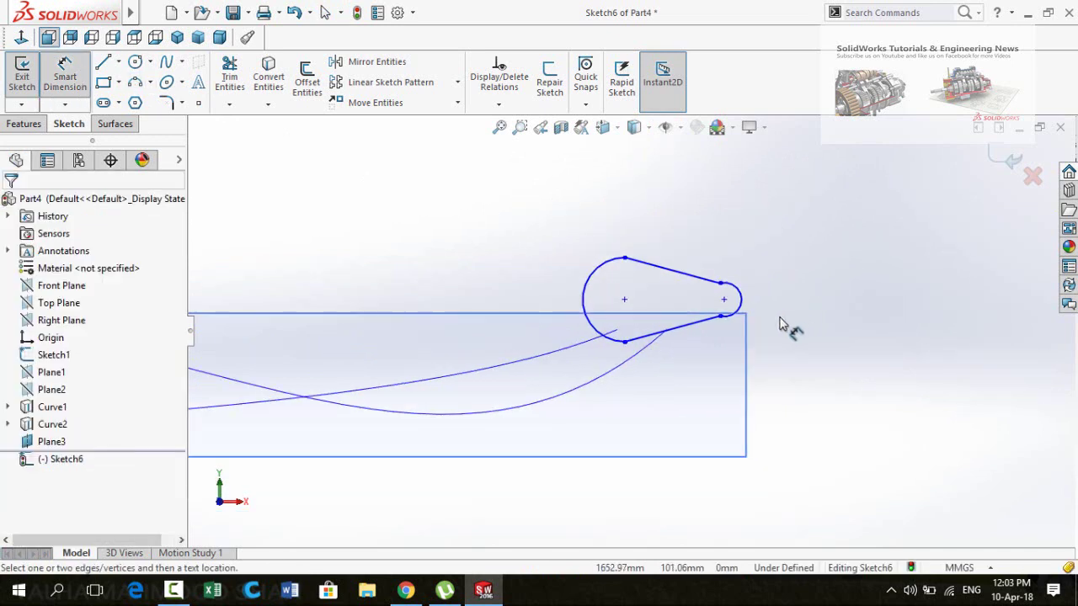
key(Escape)
Make the right arc tangent to the lower line and the left arc tangent to the upper line
drag(763, 258, 702, 301)
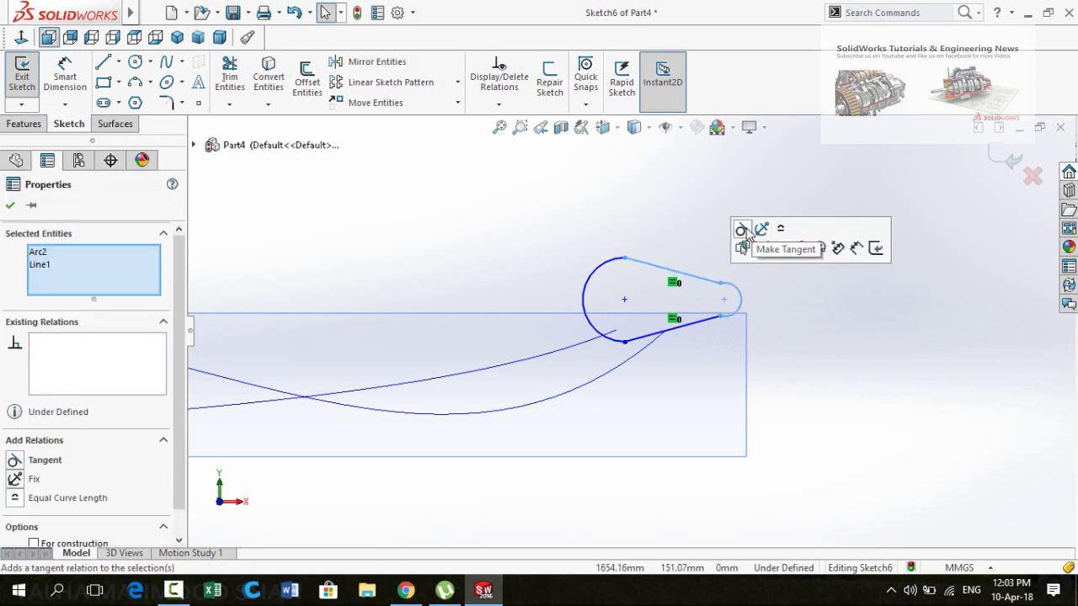
click(763, 239)
click(663, 218)
drag(662, 215, 611, 278)
click(662, 216)
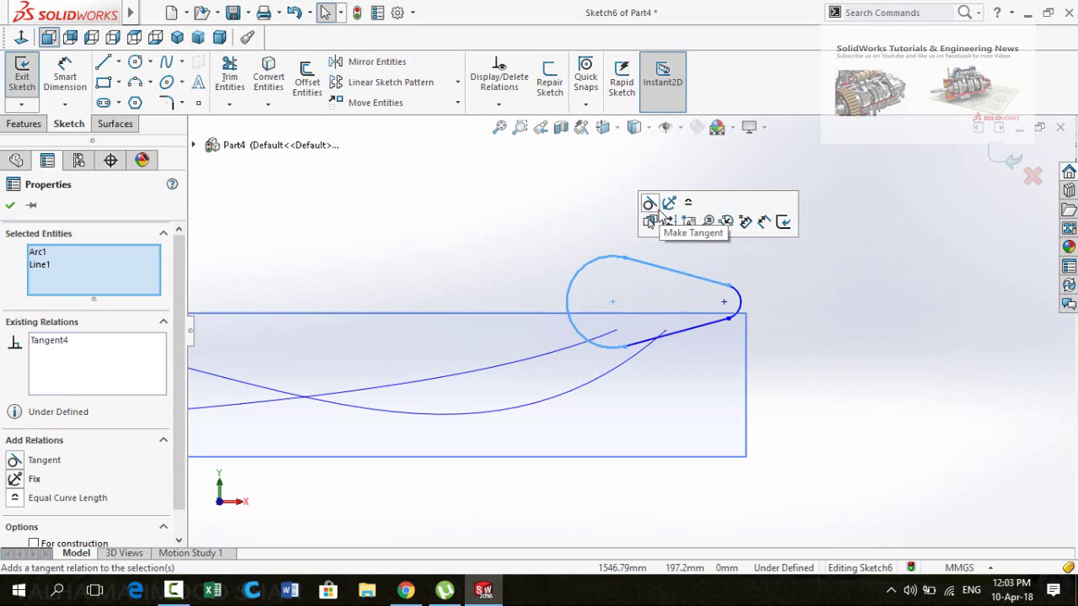
click(825, 375)
click(724, 301)
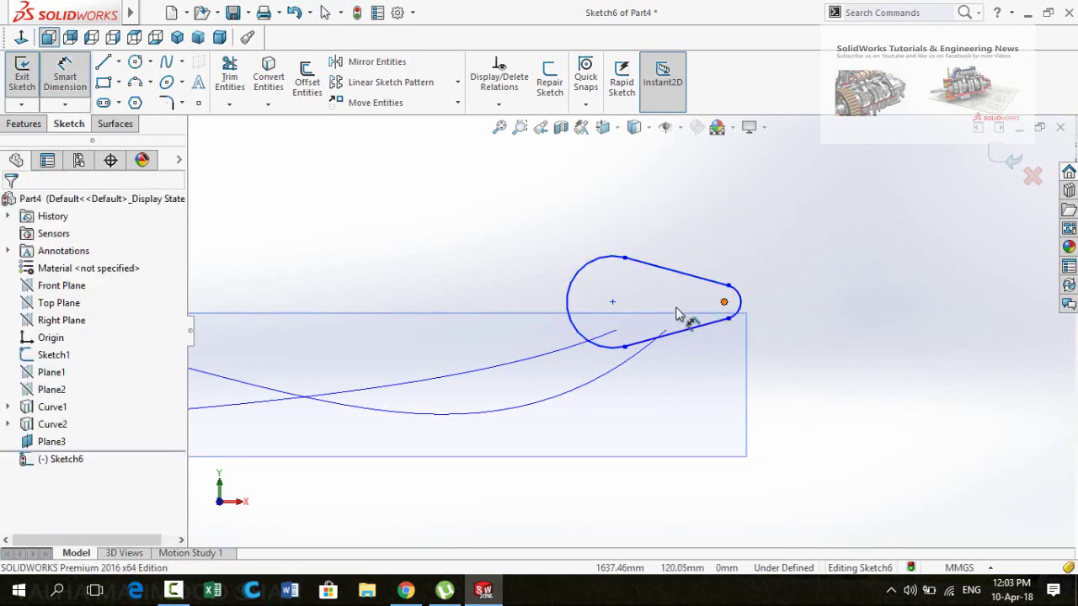
Dimension the arc centres 50 mm apart and the narrow end's height as 1 mm
click(612, 303)
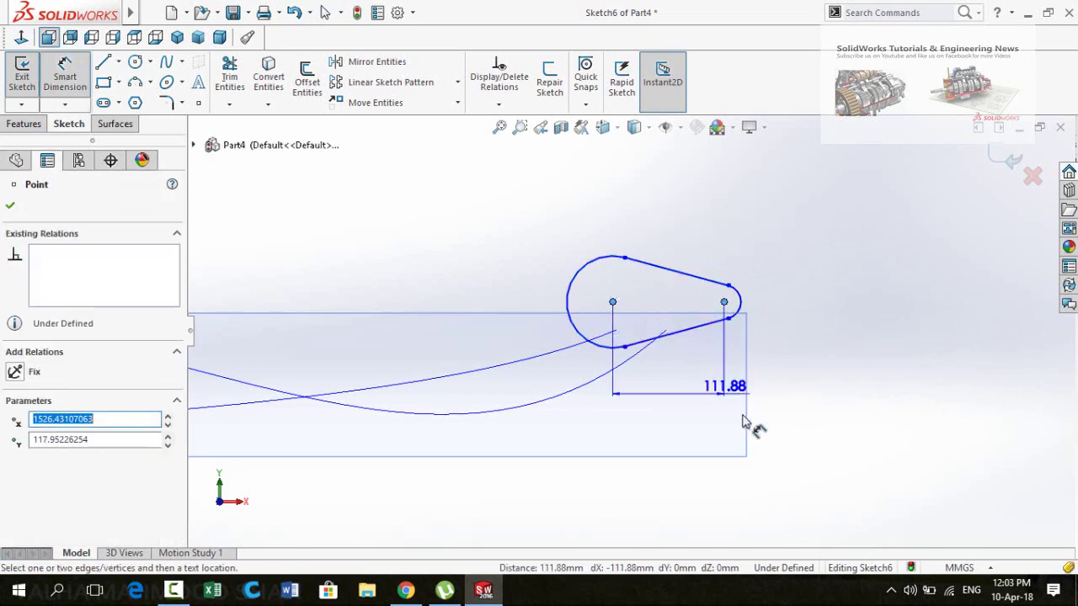
click(657, 420)
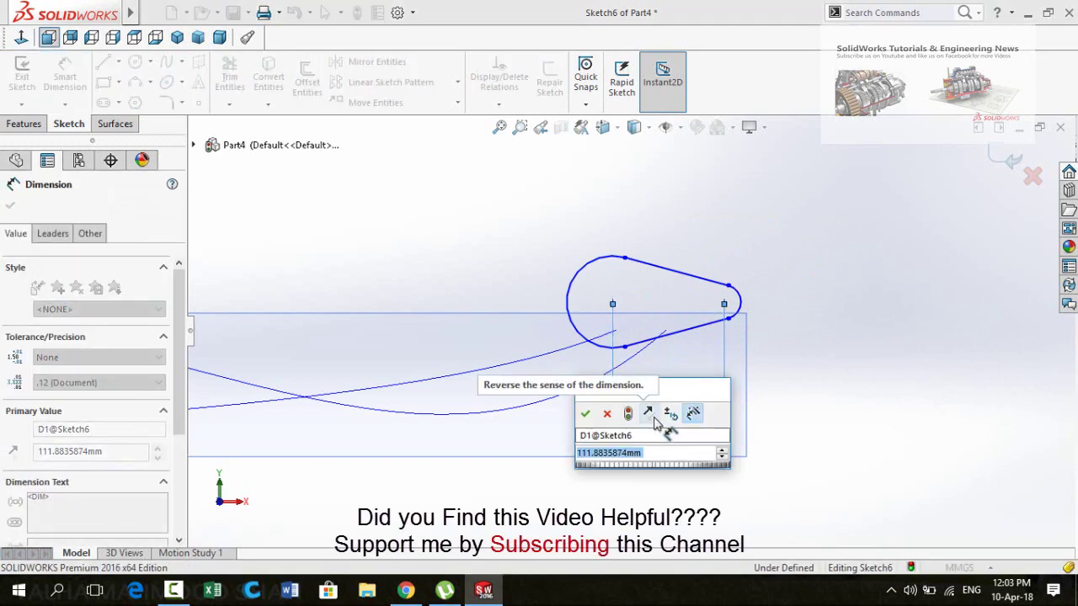
text(50)
key(Return)
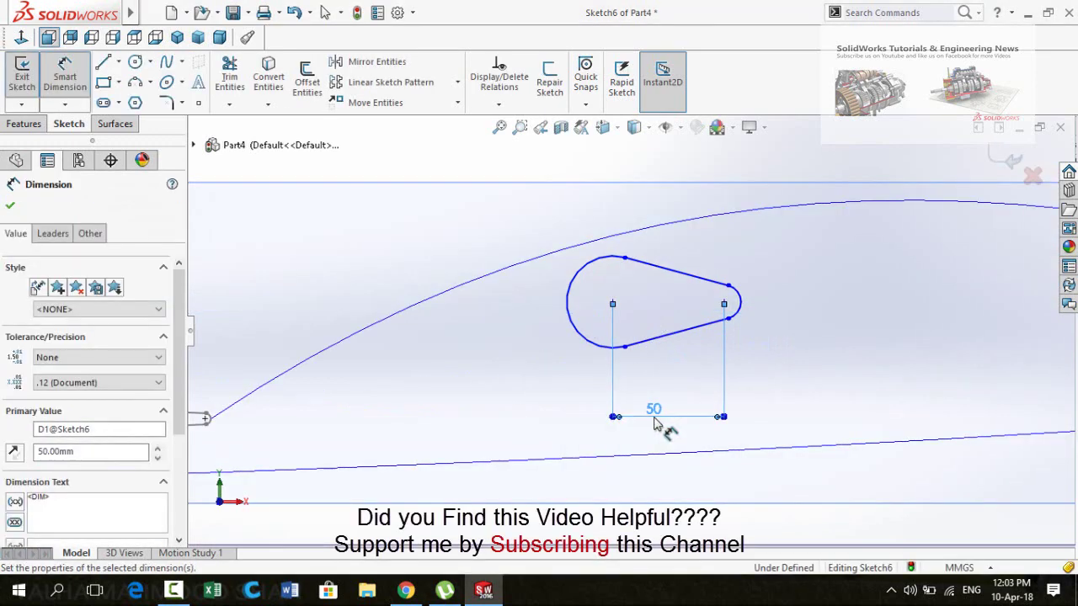
scroll(656, 424, up, 5)
scroll(661, 341, down, 8)
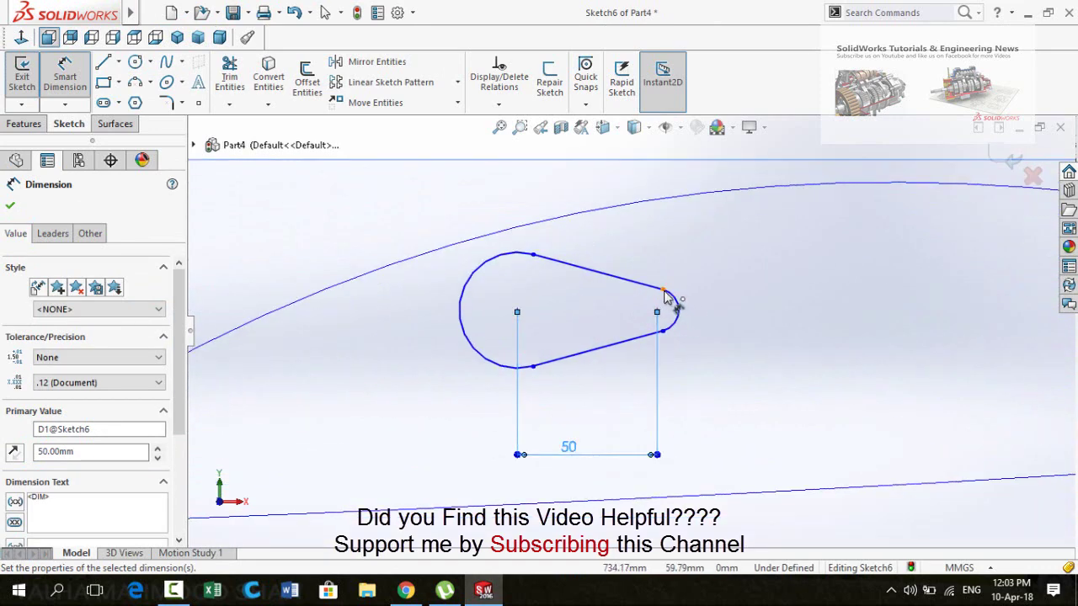
click(663, 291)
click(663, 331)
click(737, 379)
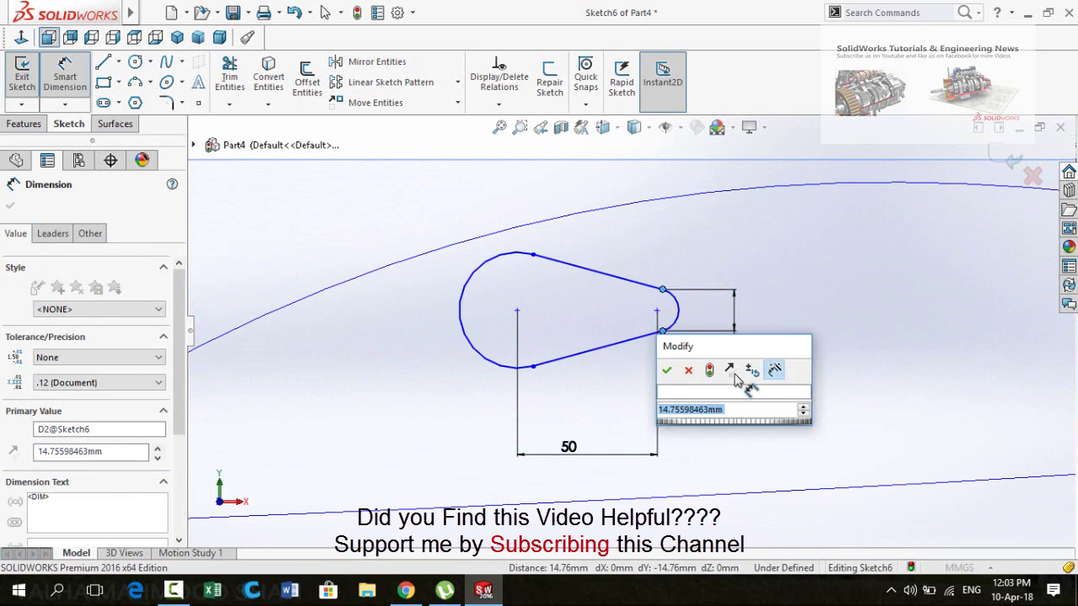
text(1)
key(Return)
Start a height dimension across the wide arc's endpoints, placed left of the profile
scroll(741, 380, up, 3)
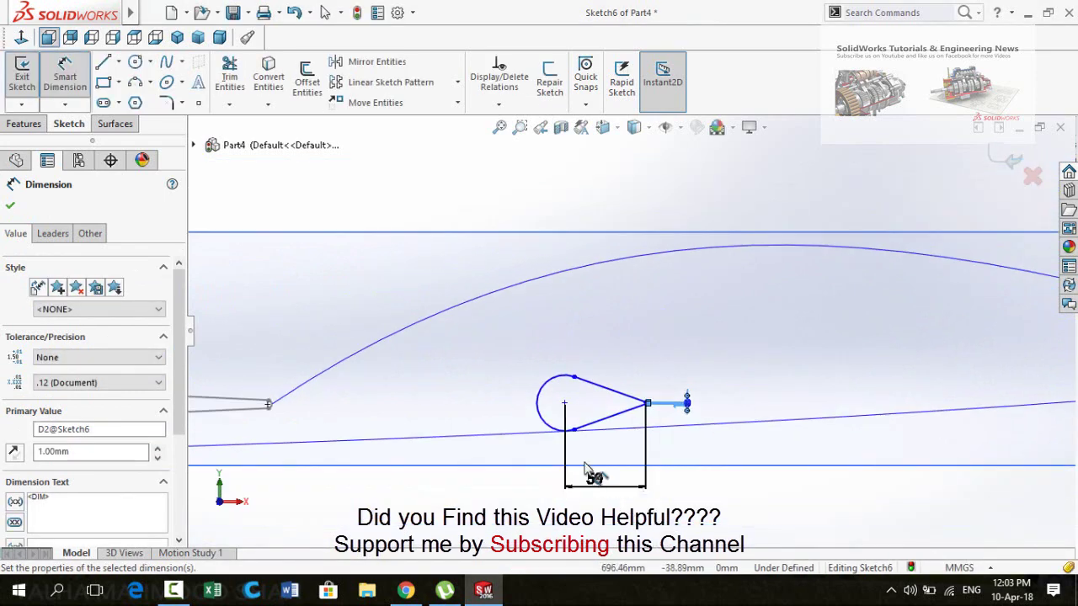
scroll(587, 469, down, 3)
click(595, 399)
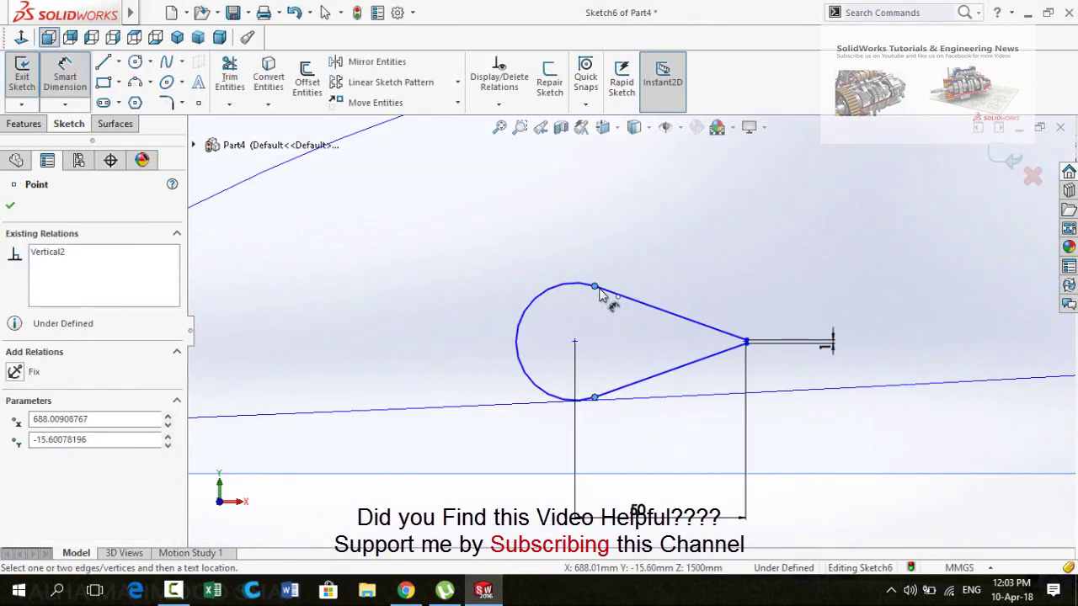
click(594, 287)
click(433, 360)
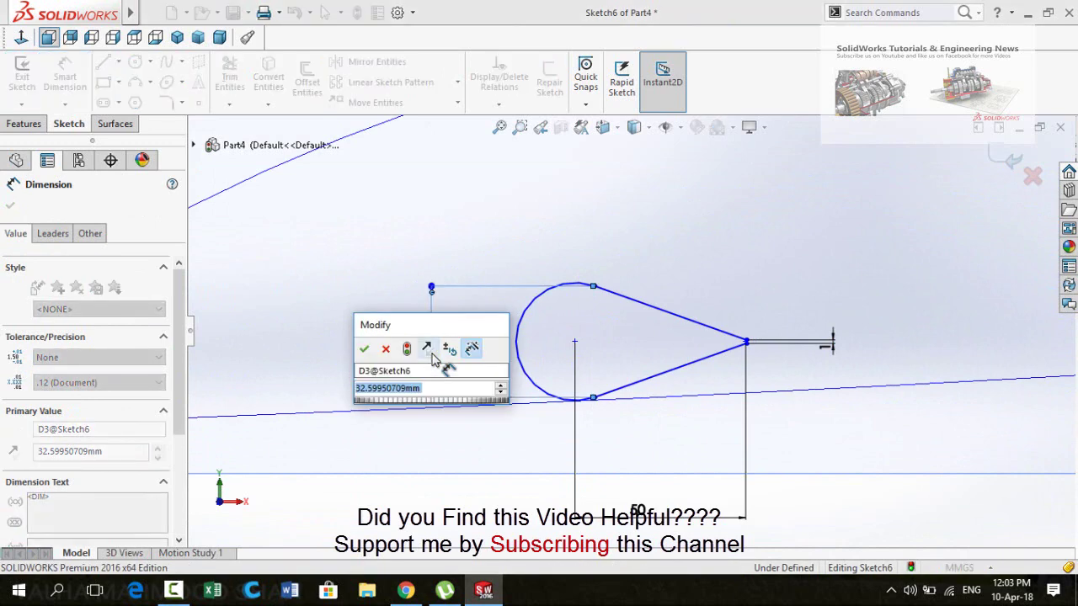